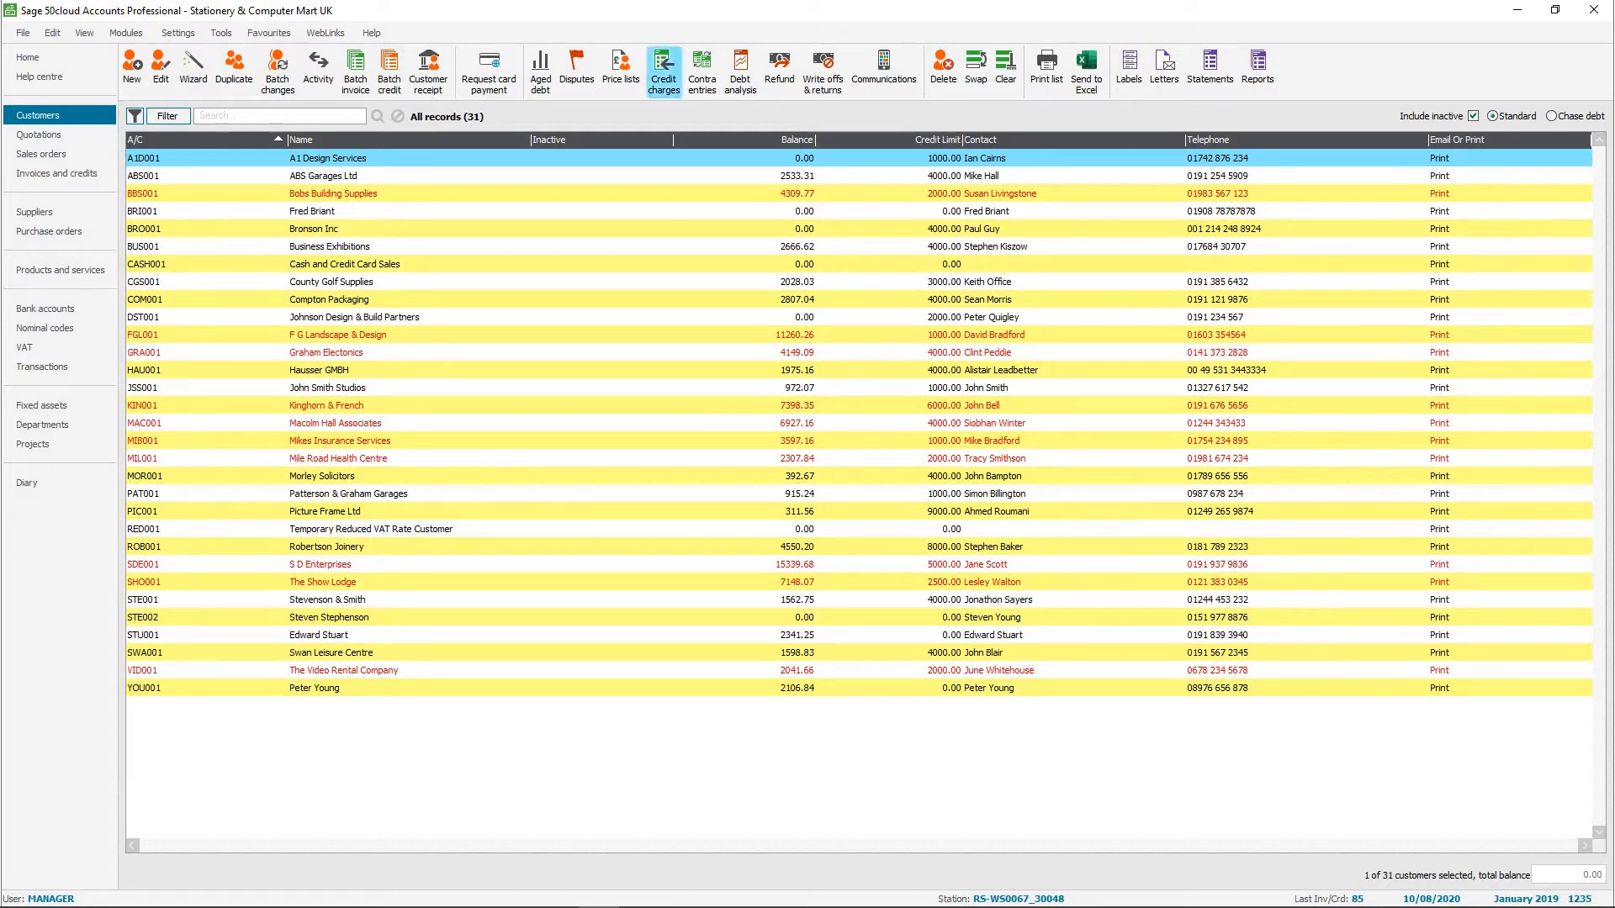
Open the tax codes in the Configuration Editor, agreeing to close all other open windows.
left_click(177, 32)
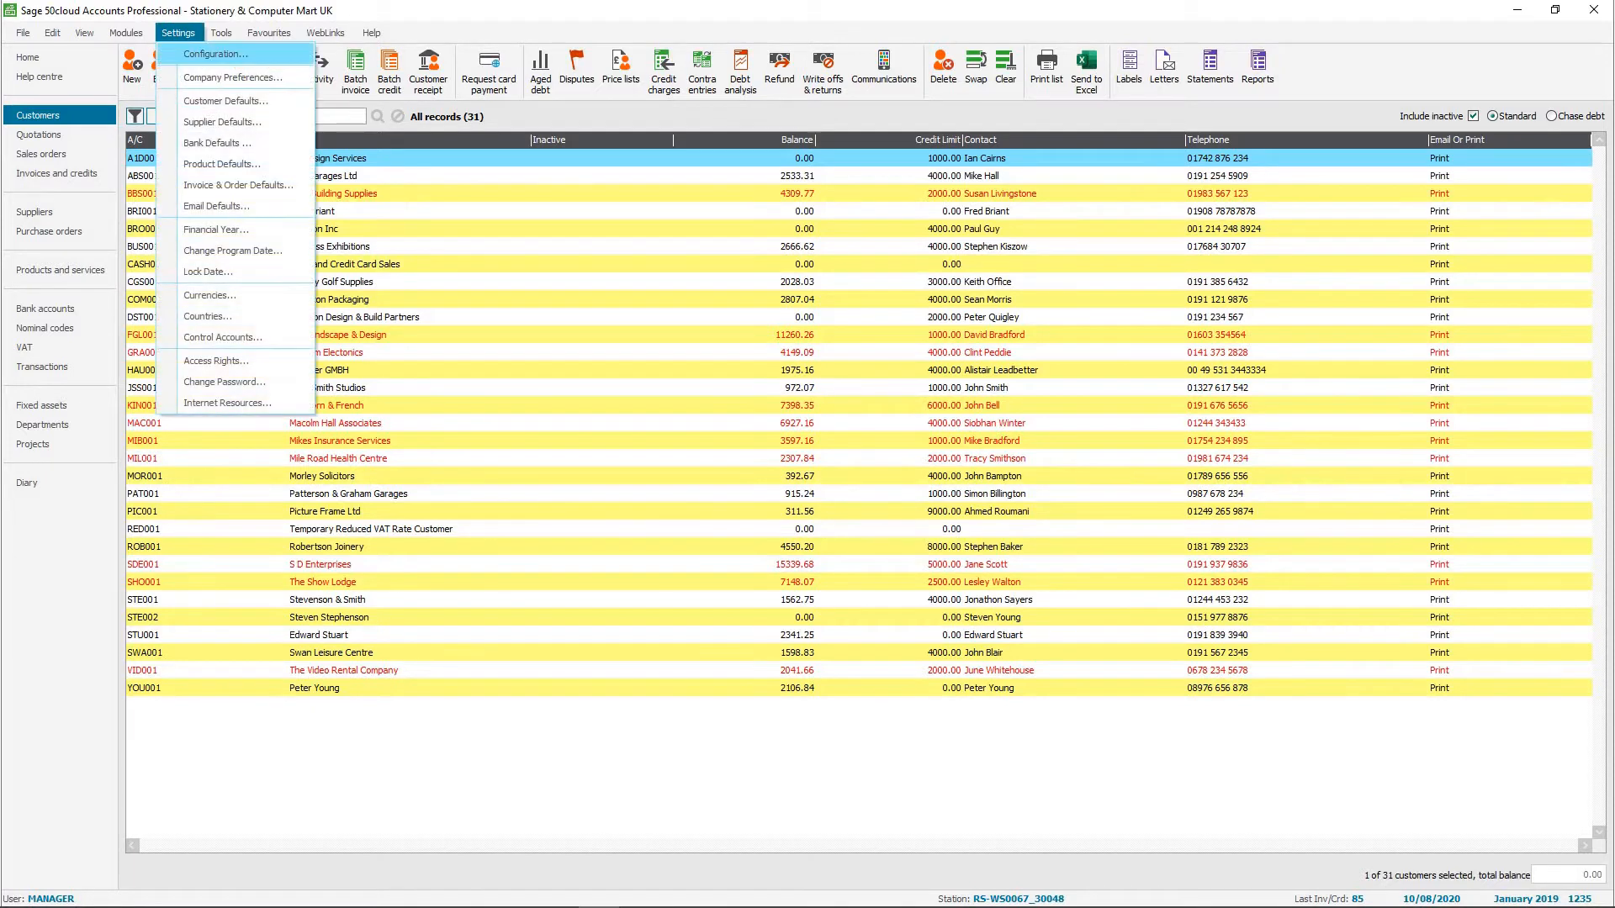
left_click(220, 54)
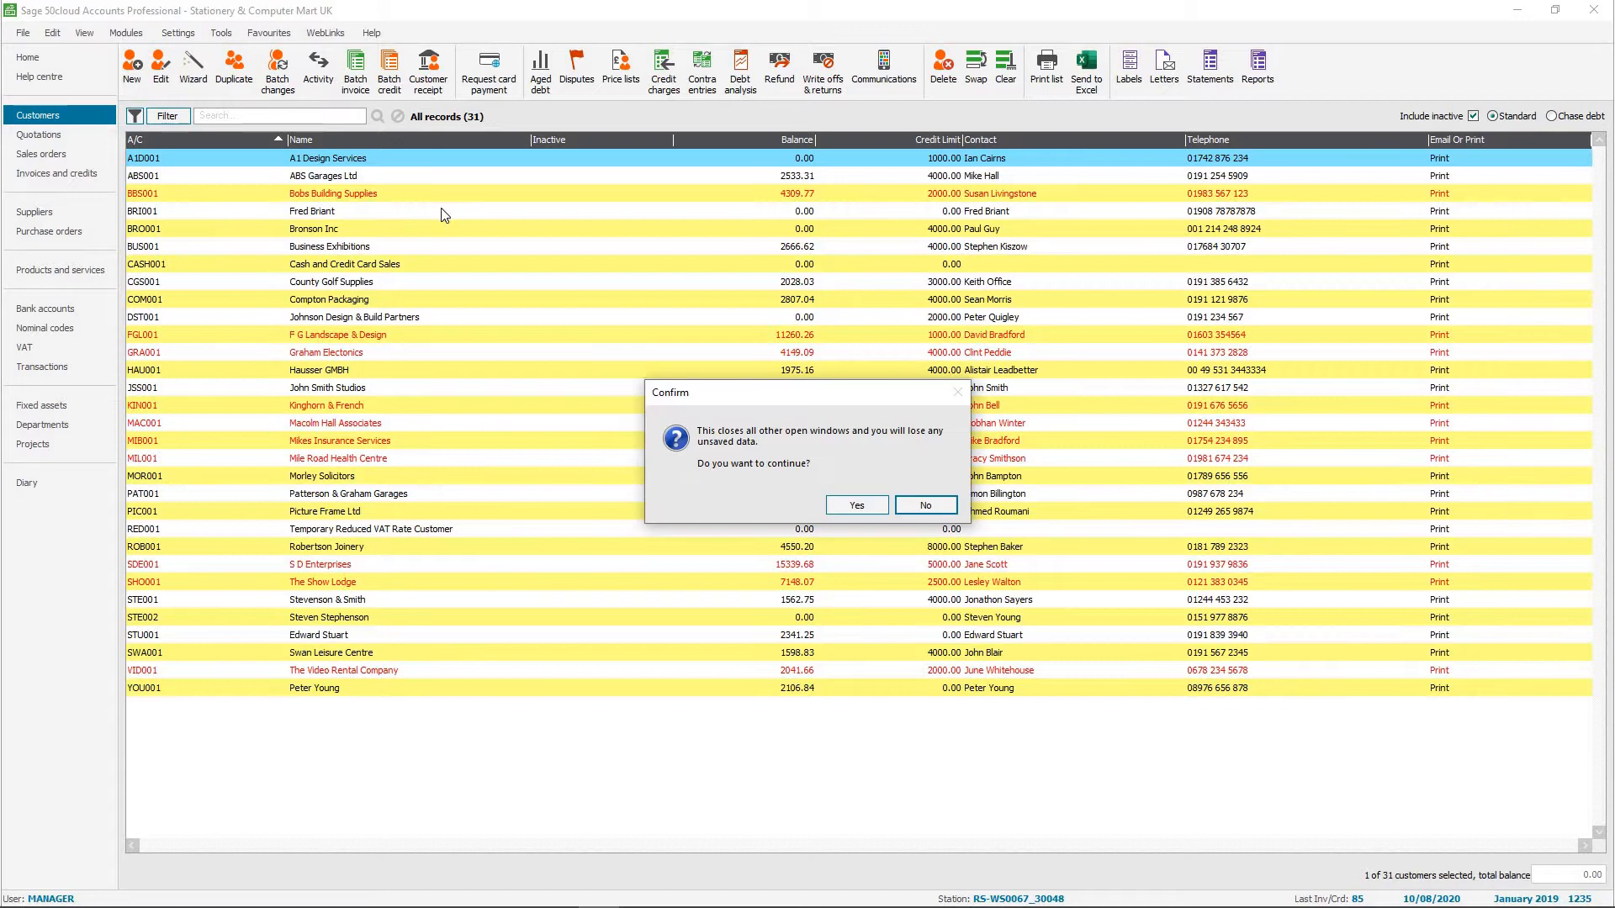
left_click(850, 503)
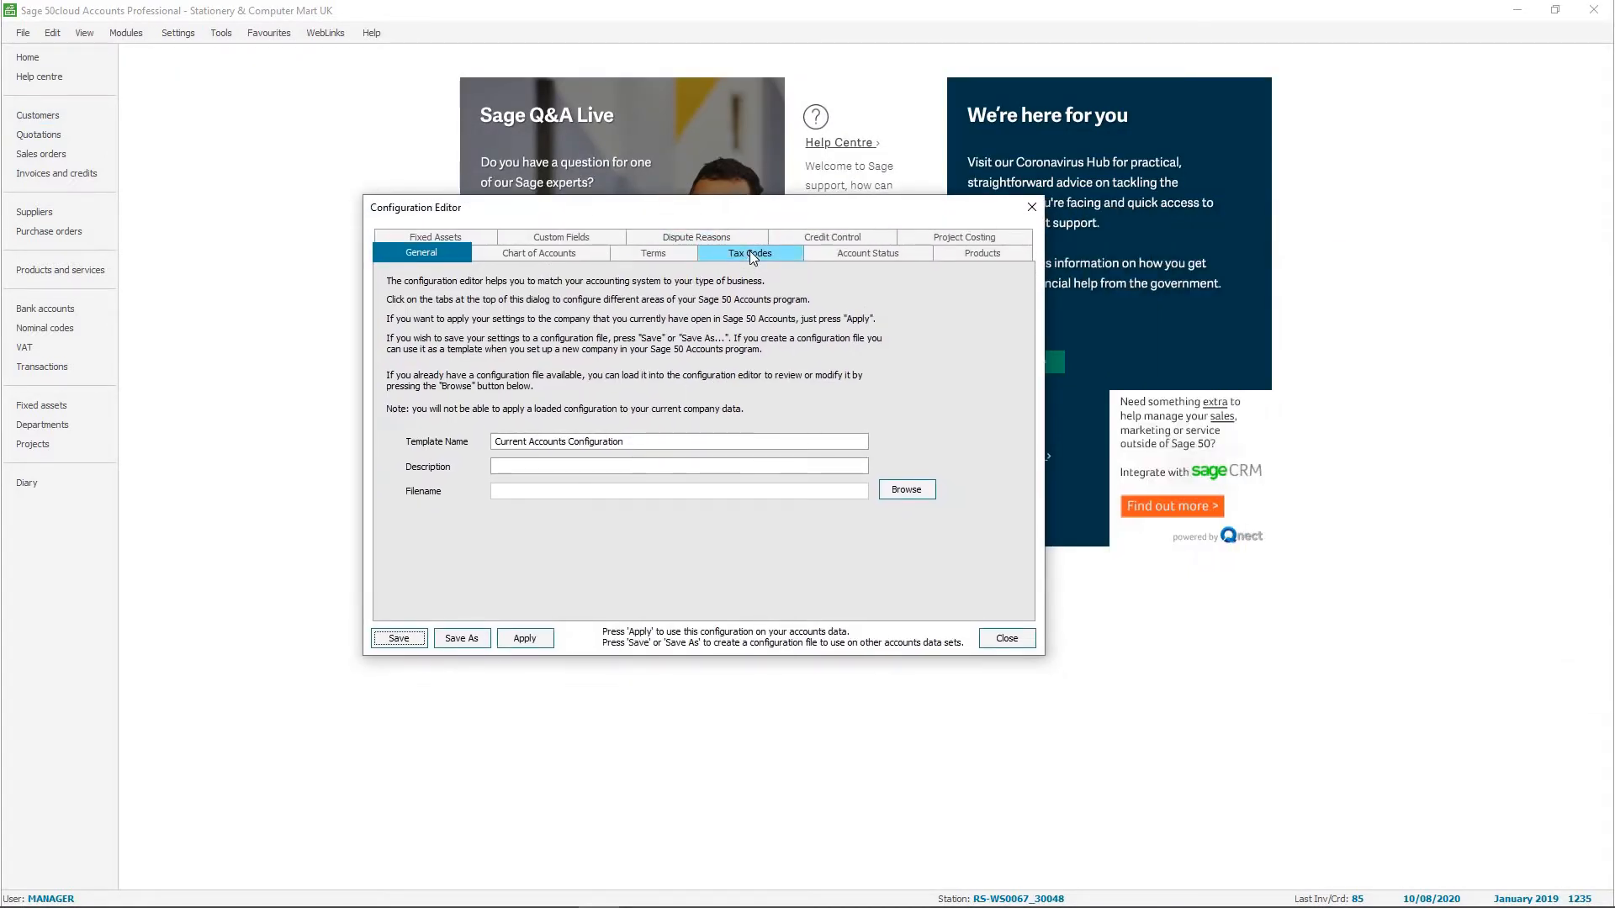
left_click(749, 251)
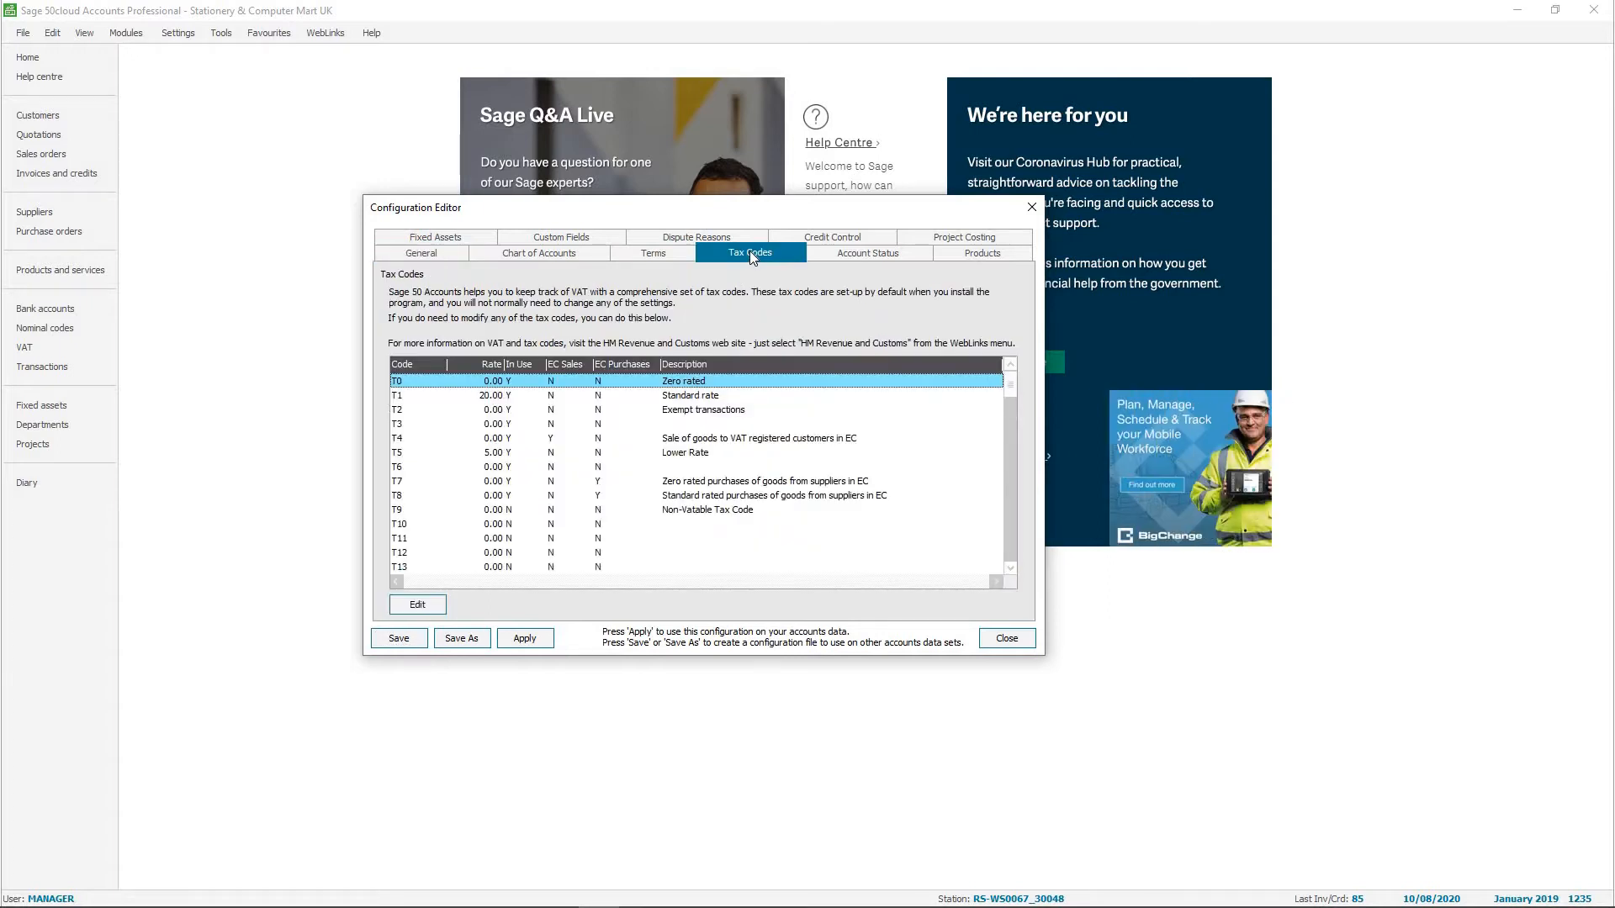
Edit tax code T15, setting its rate to 5.00 and including it in the VAT Return.
left_click(1013, 569)
left_click(1012, 570)
left_click(1012, 570)
left_click(1013, 569)
key("Down")
key("Down")
key("Down")
key("Down")
key("Down")
key("Down")
key("Down")
key("Down")
key("Down")
key("Down")
key("Down")
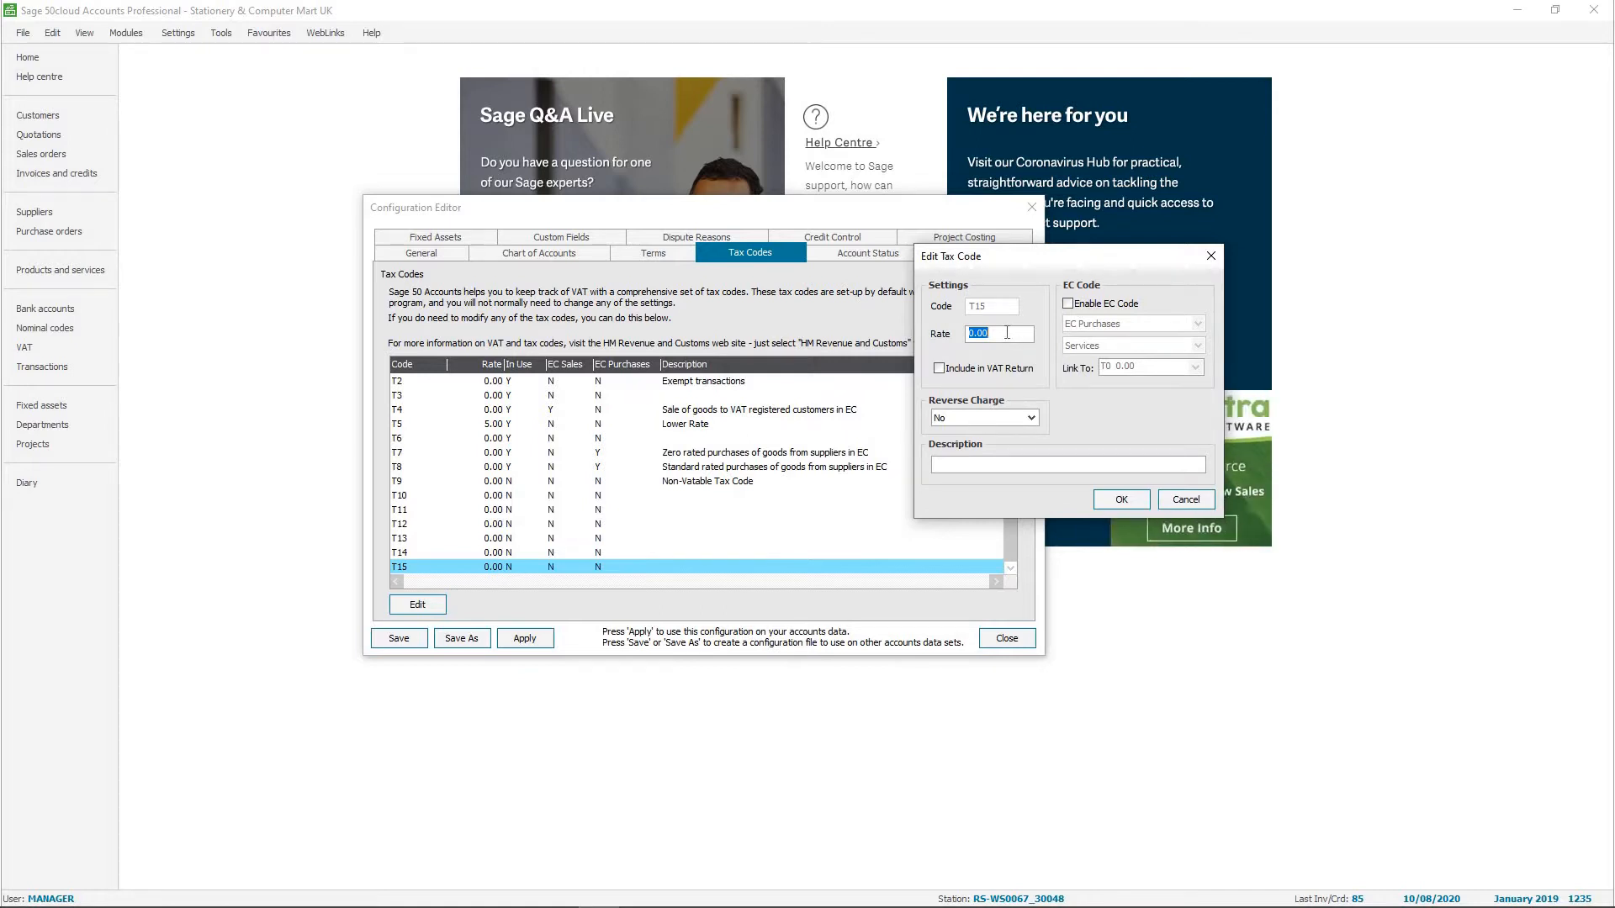
type("5")
key("Tab")
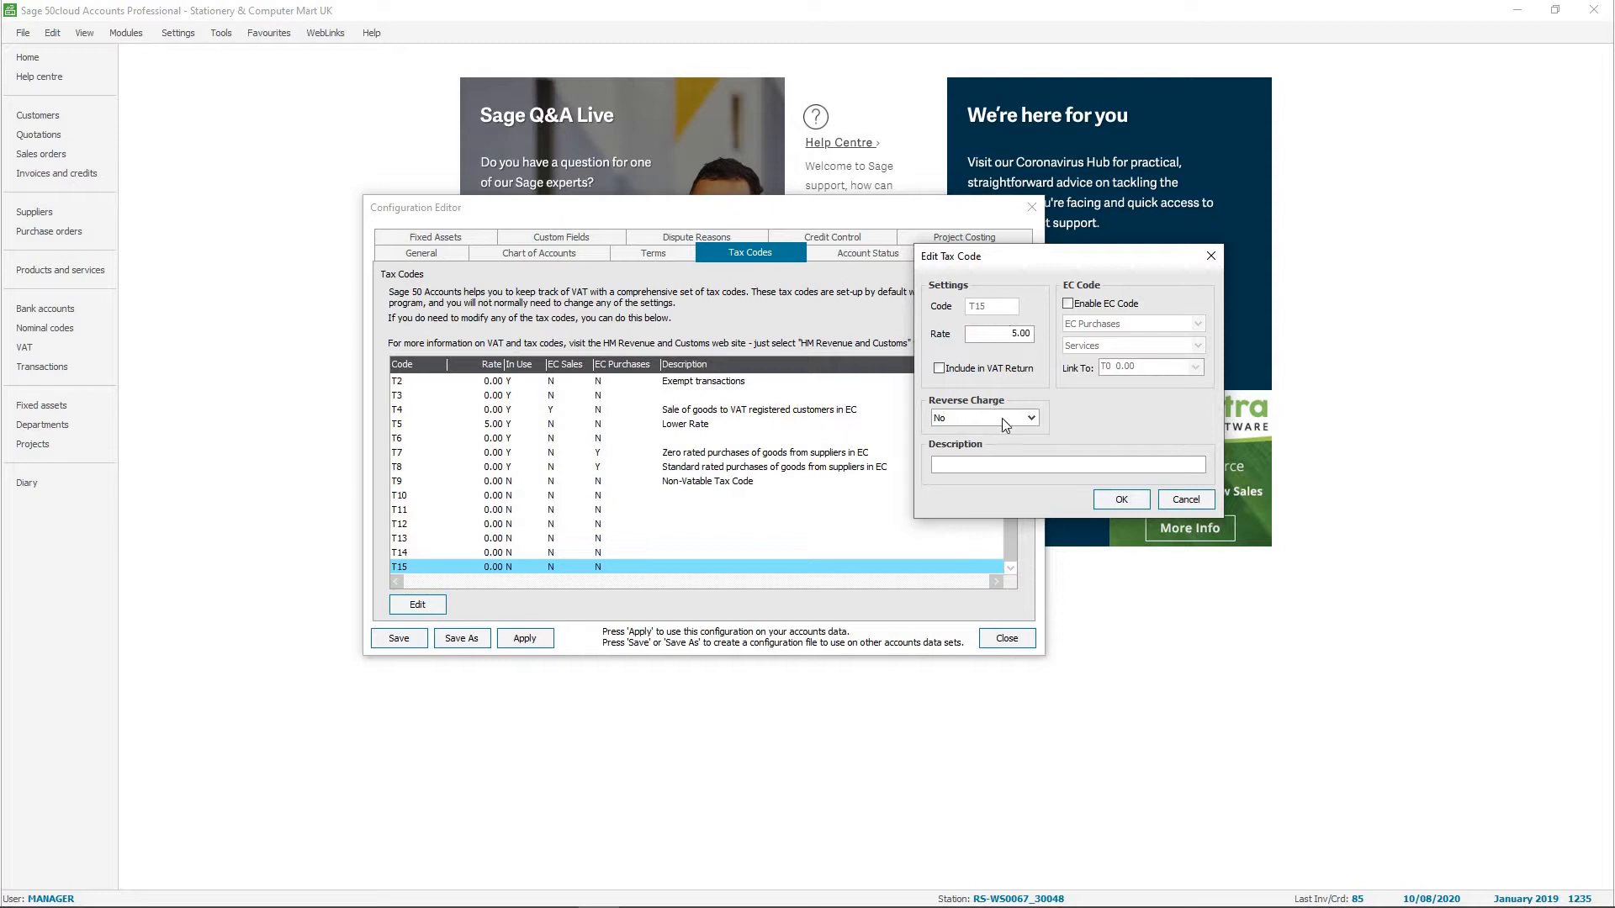
left_click(939, 370)
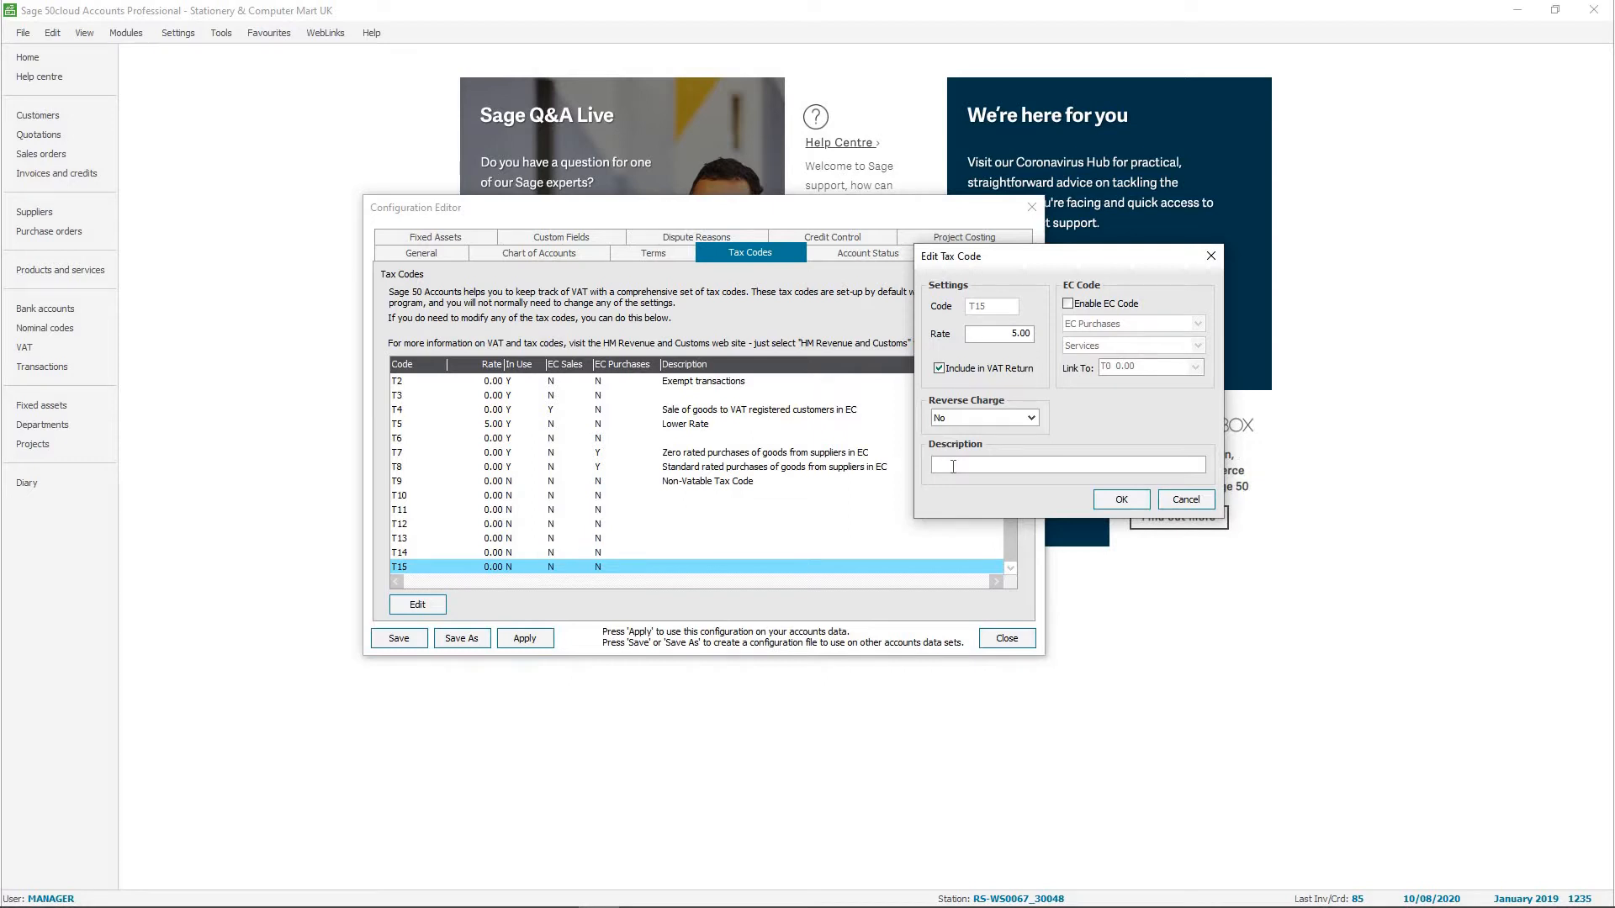
Give tax code T15 the description "Temporary VAT Reduced Rate" and apply the configuration to the company's accounts data.
left_click(953, 467)
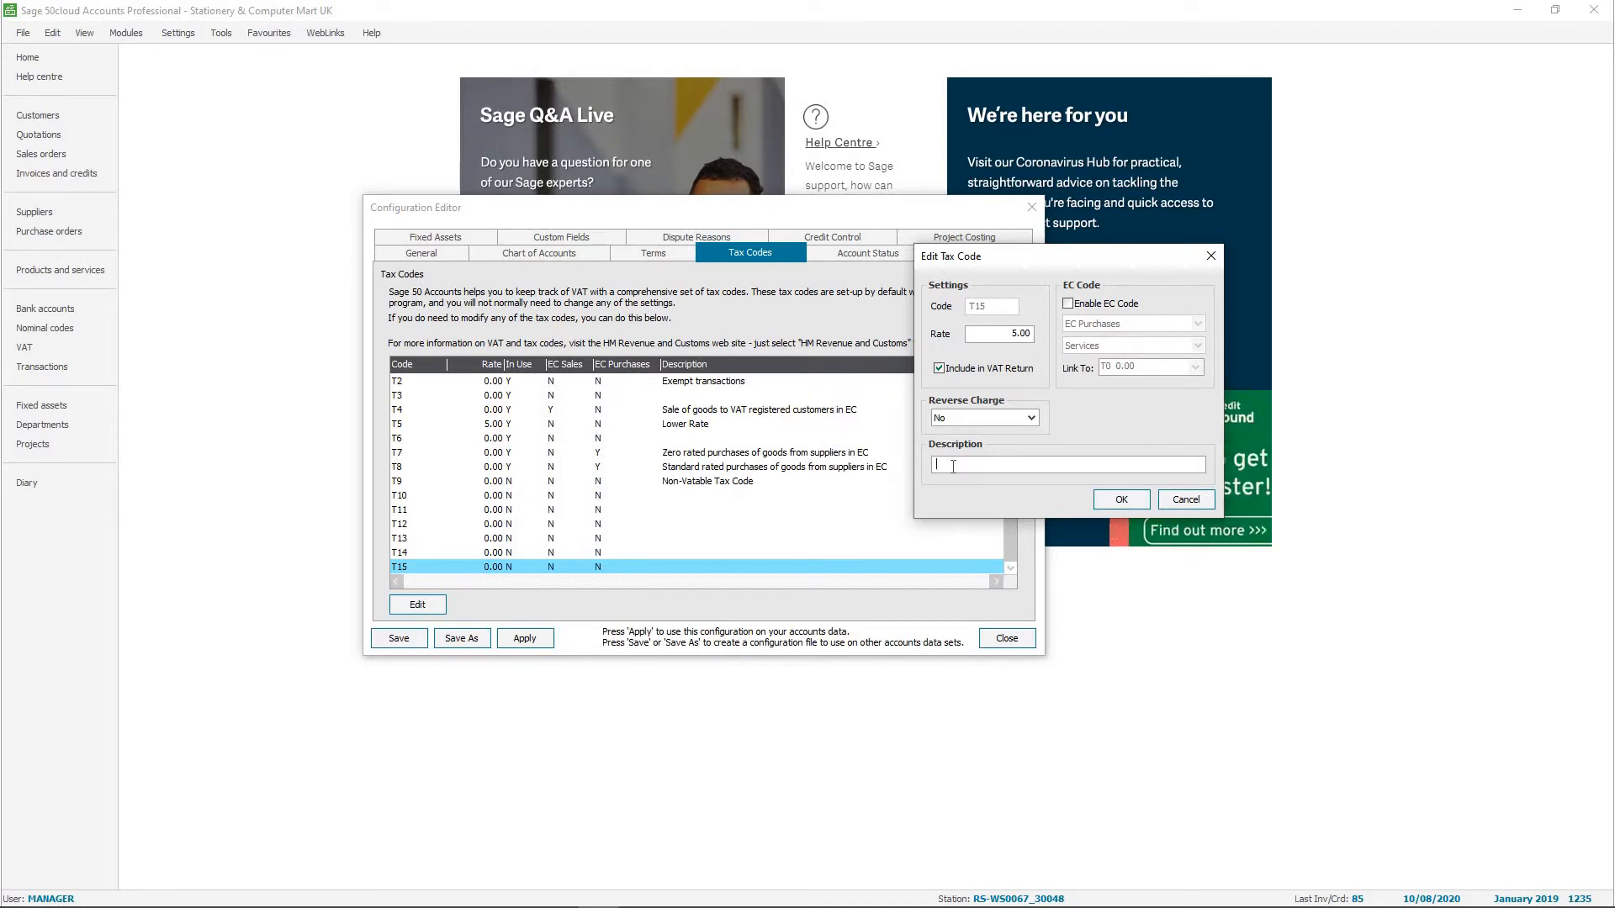
type("Tempo")
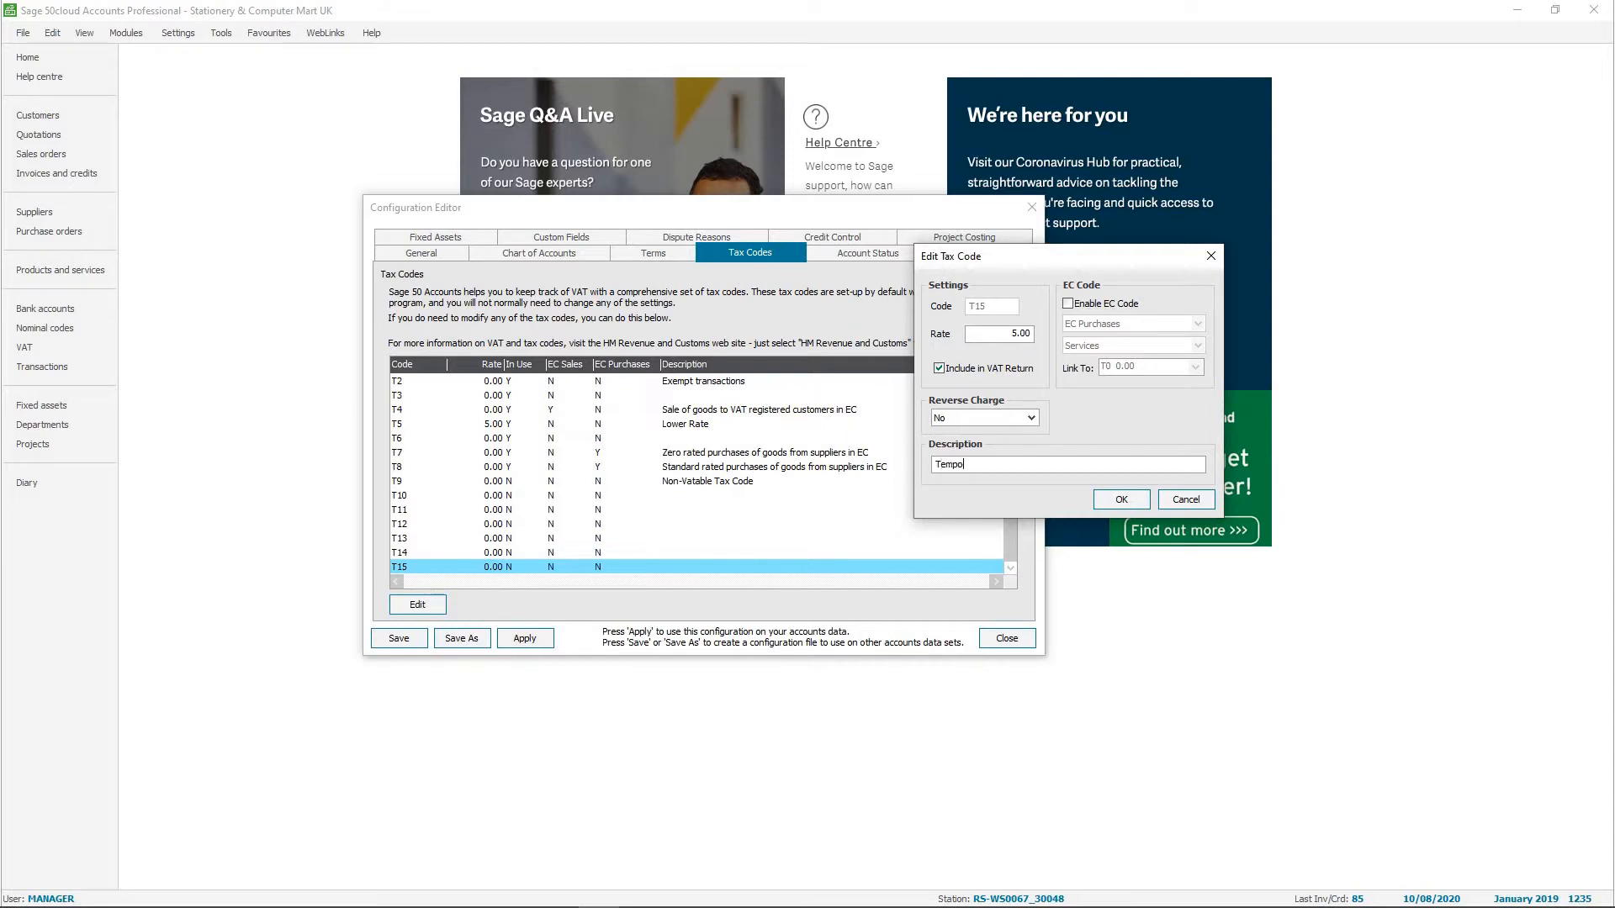
type("rary VAT ")
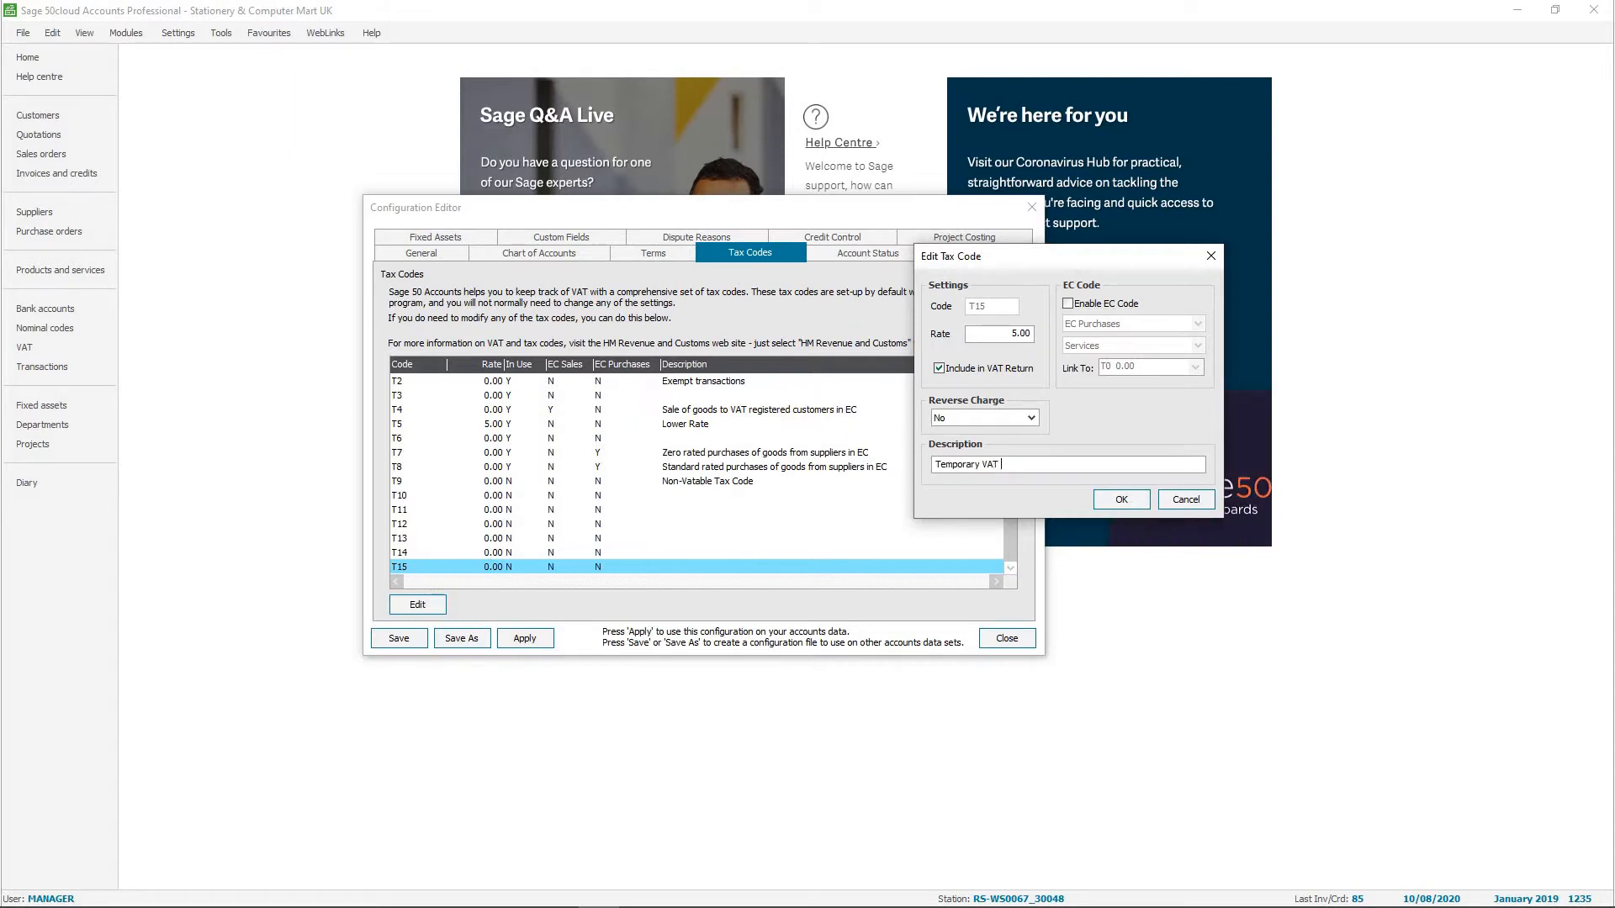
type("reduced Rate")
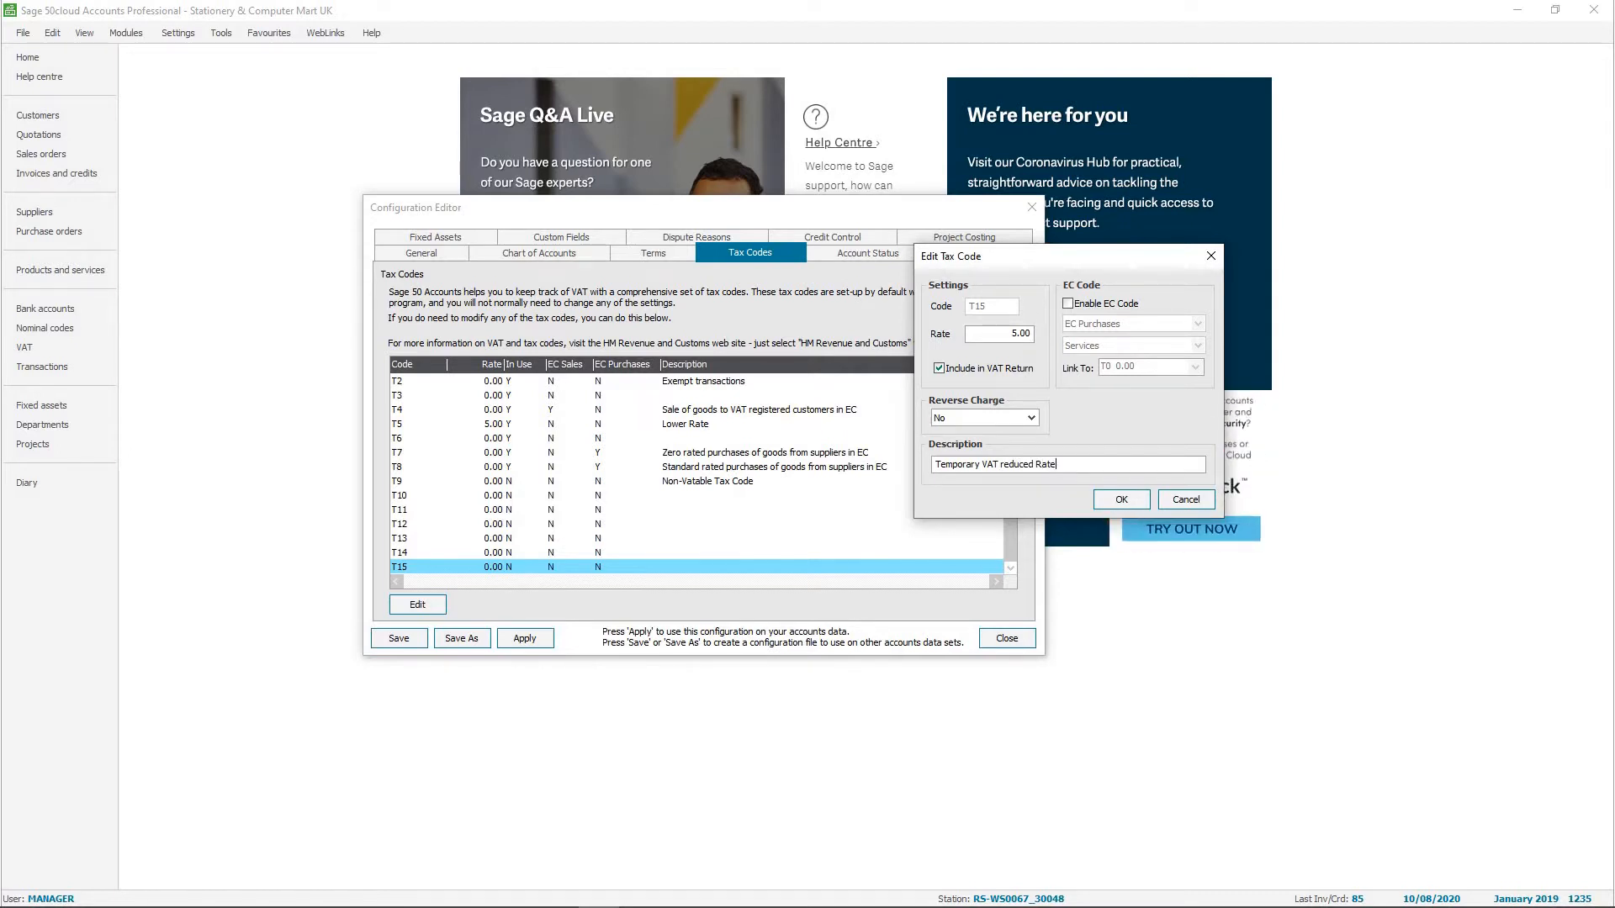
left_click(1004, 464)
key("BackSpace")
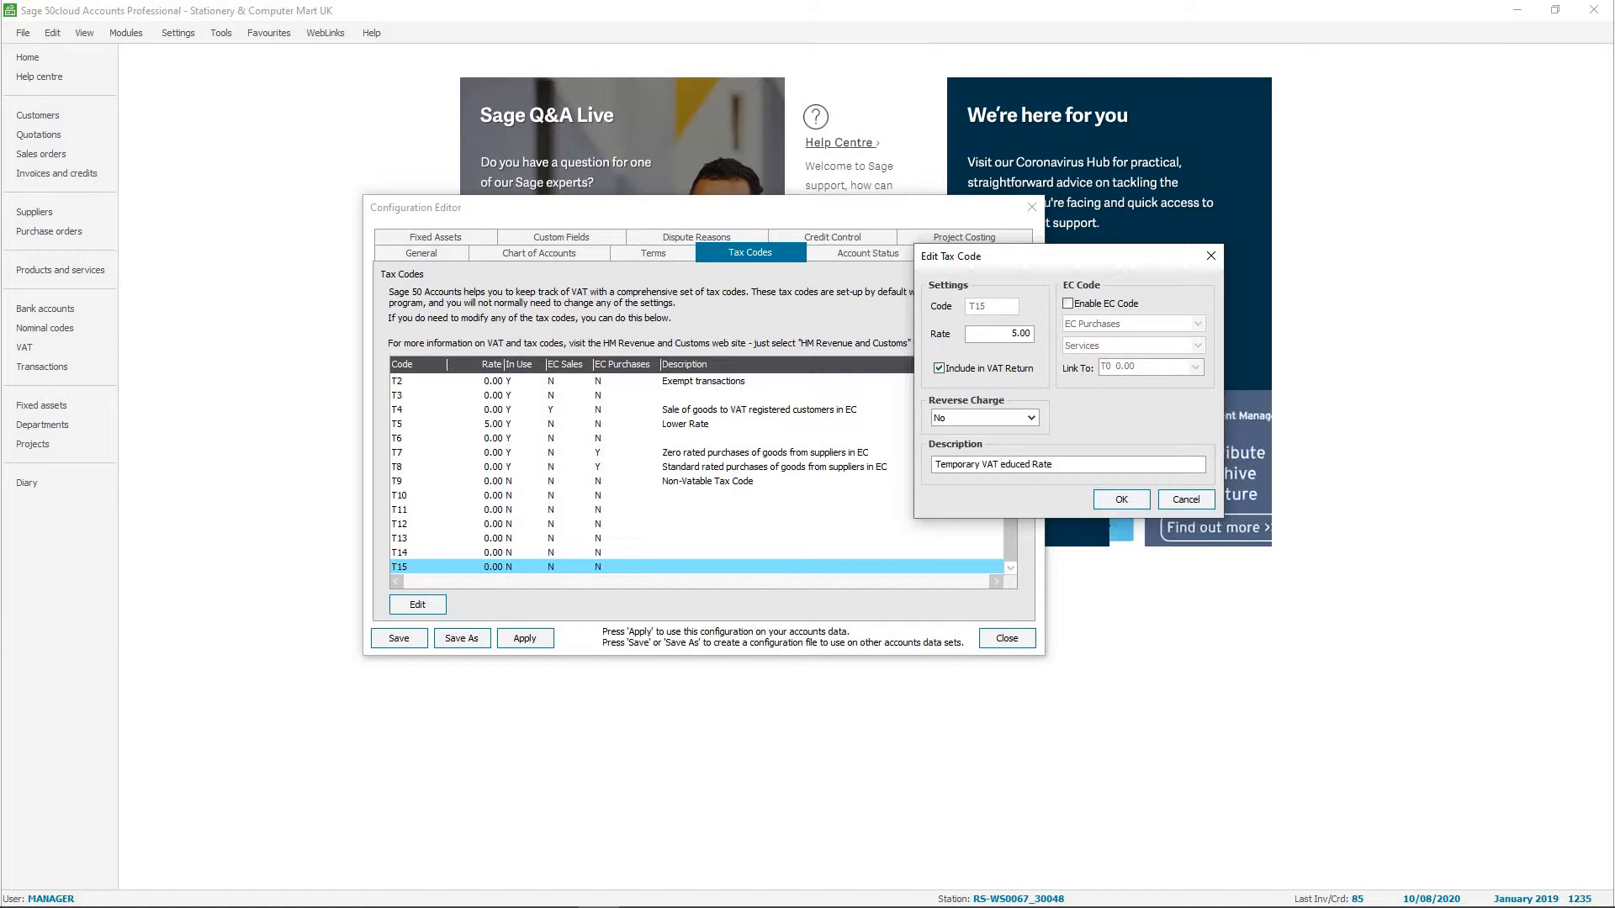
type("R")
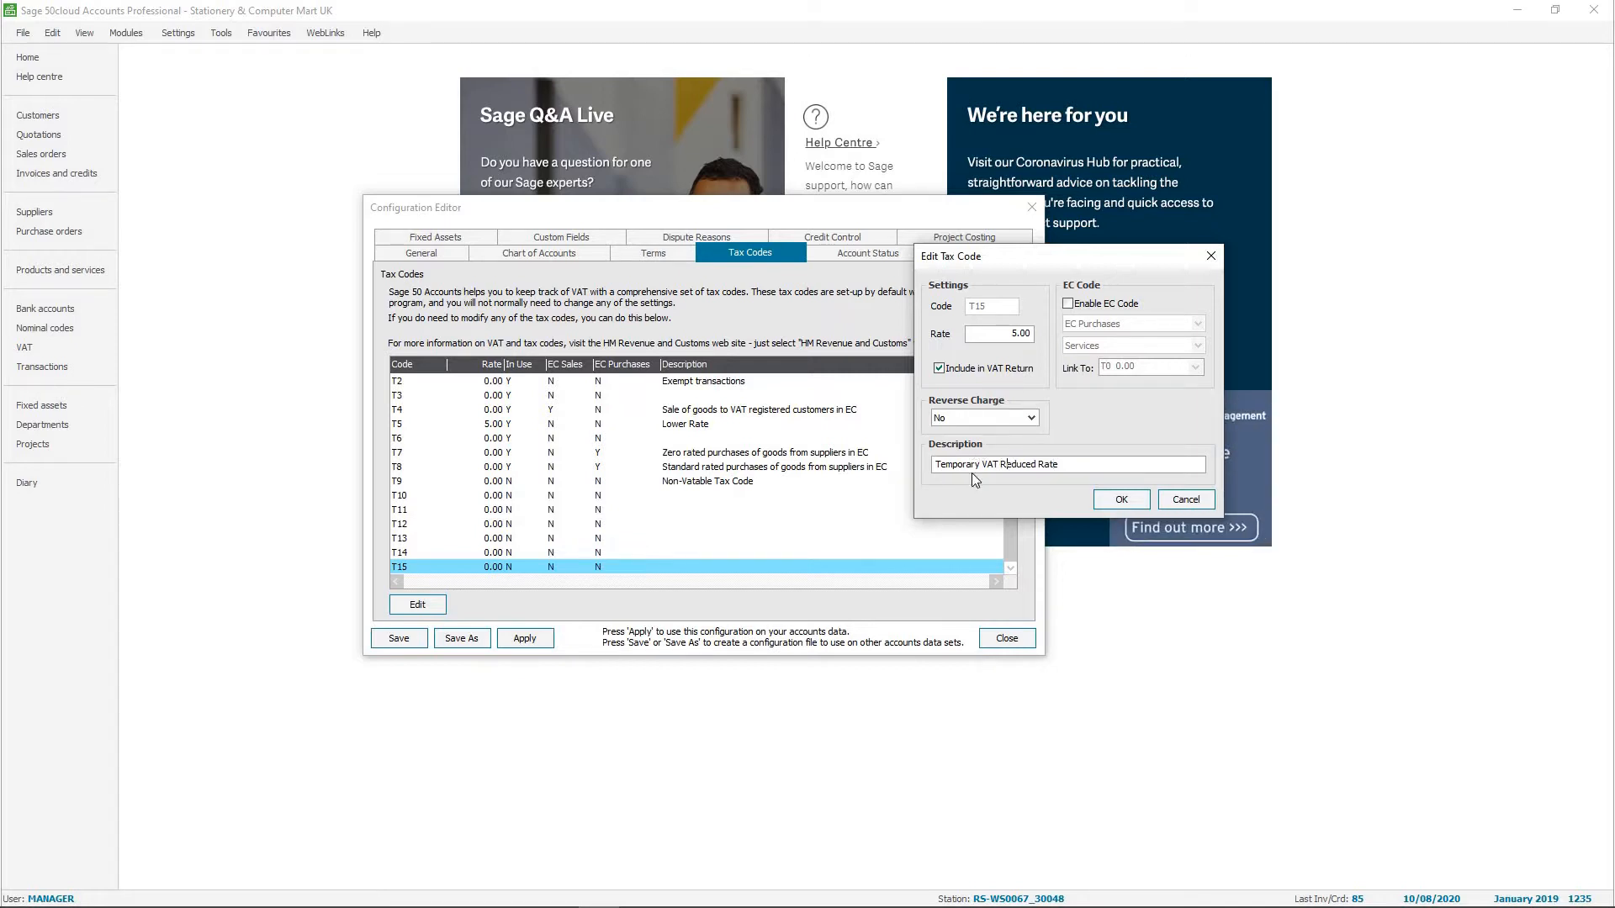
left_click(1118, 501)
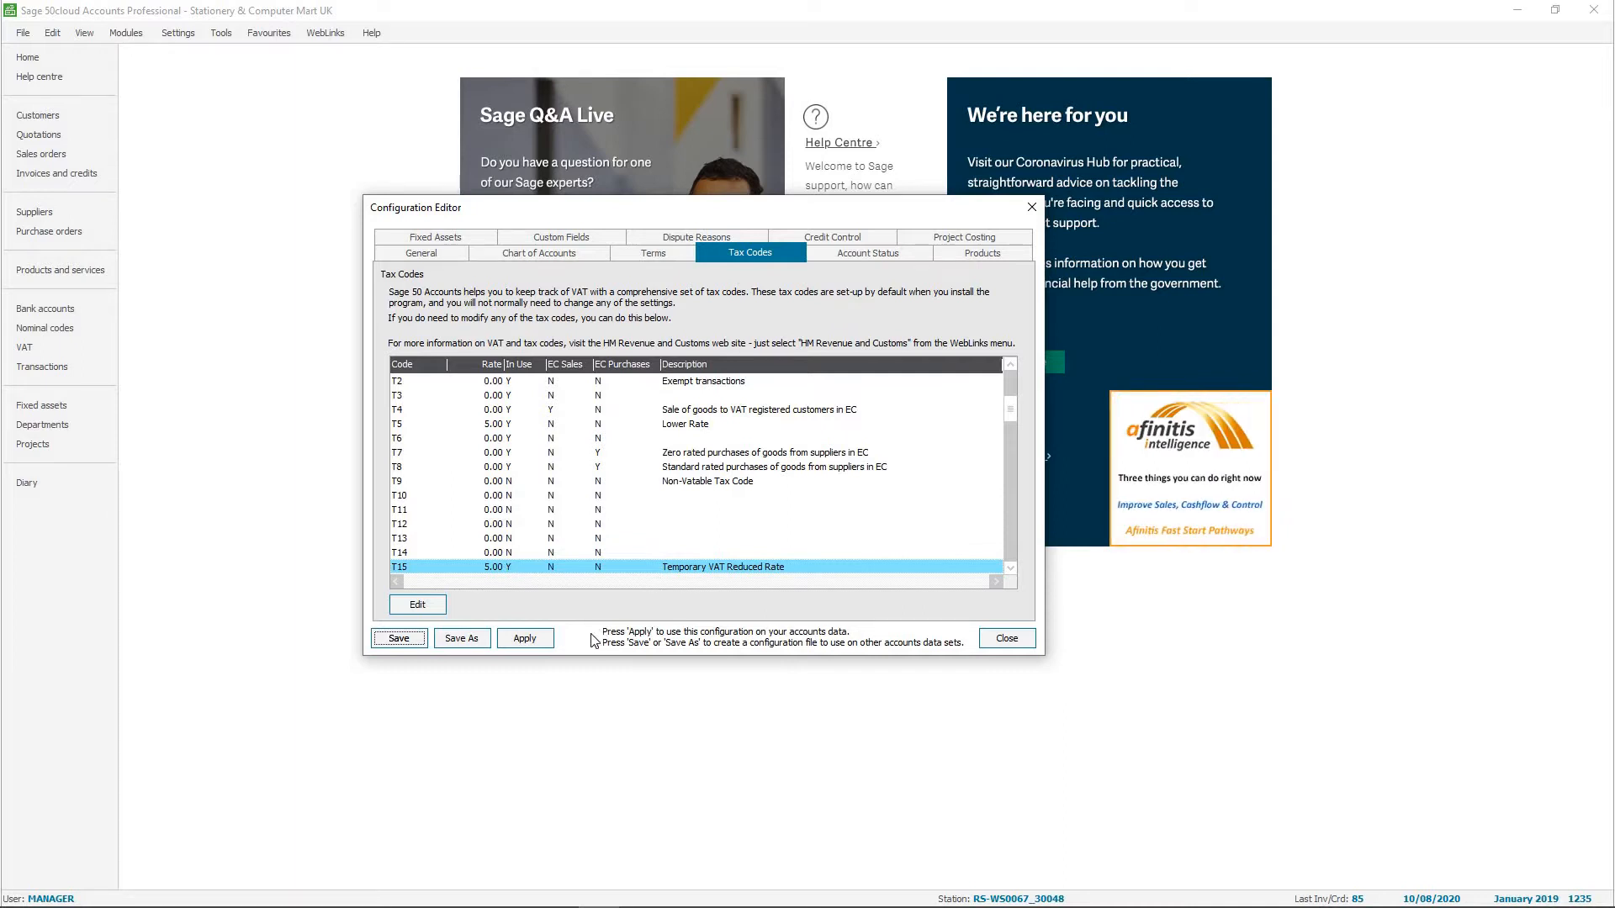
left_click(521, 639)
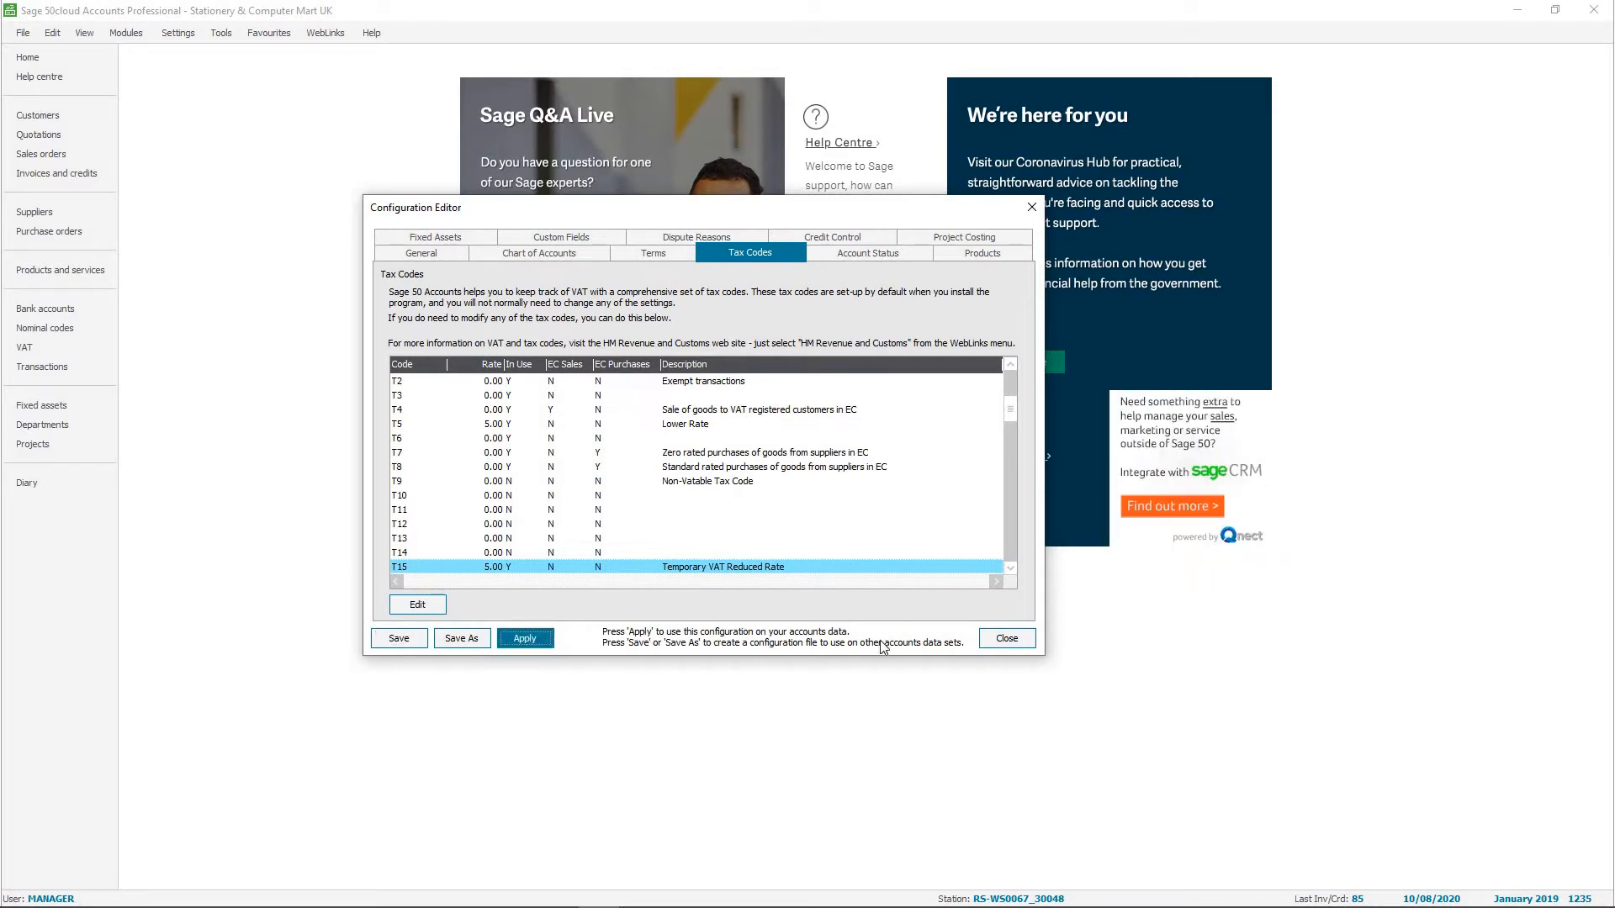
left_click(1009, 639)
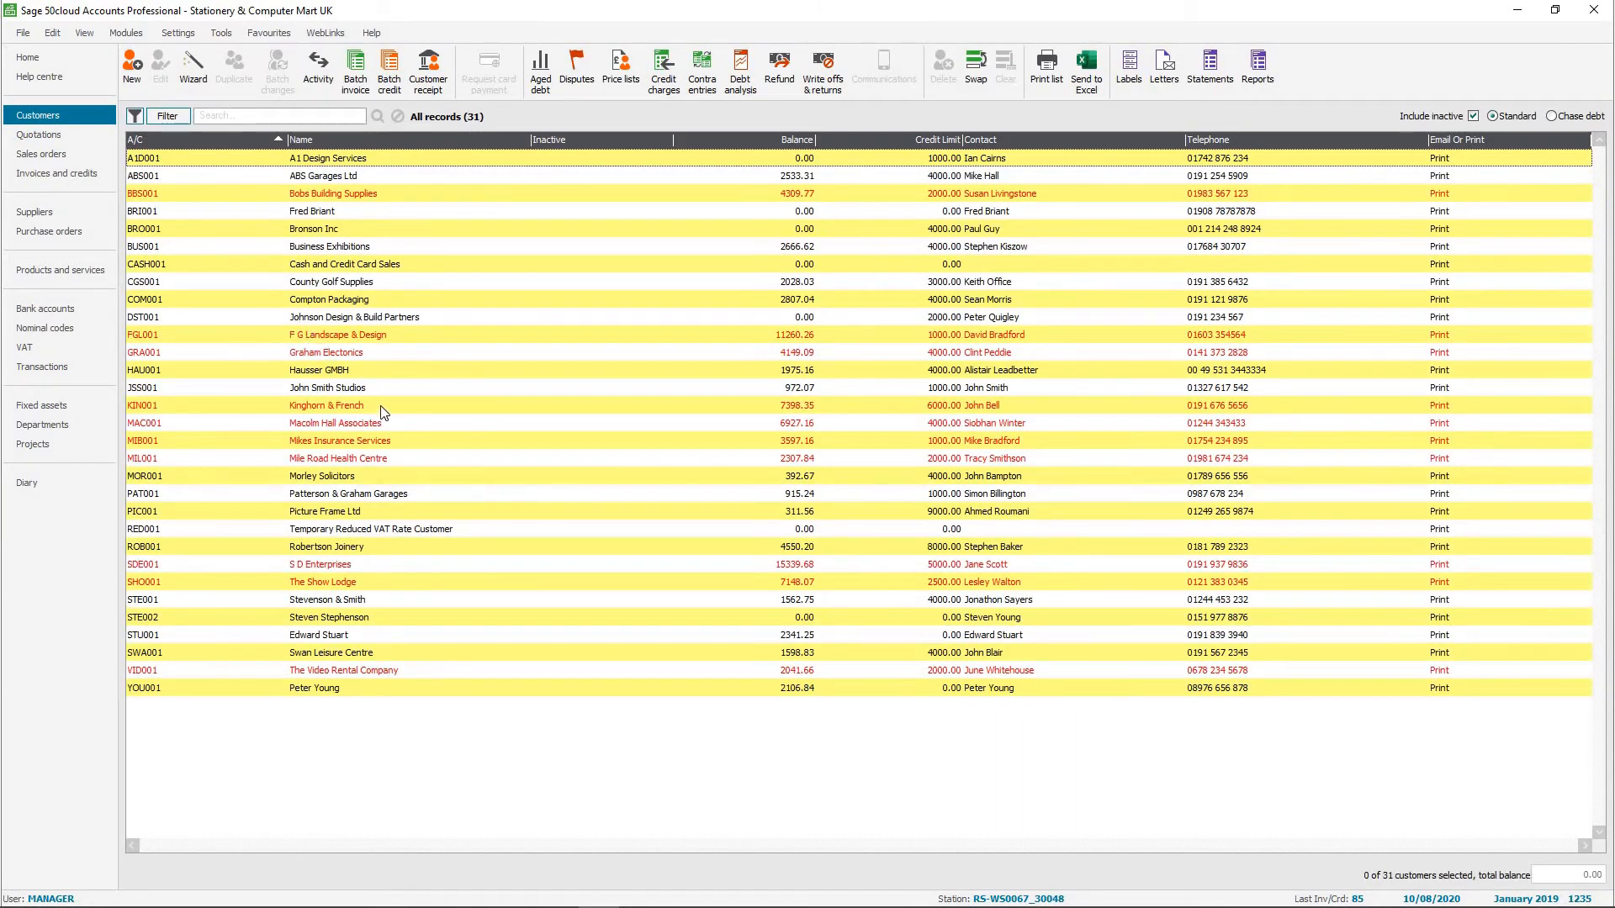
Start a new customer record, entering its account reference and the company name "Temporary VAT rate".
left_click(132, 72)
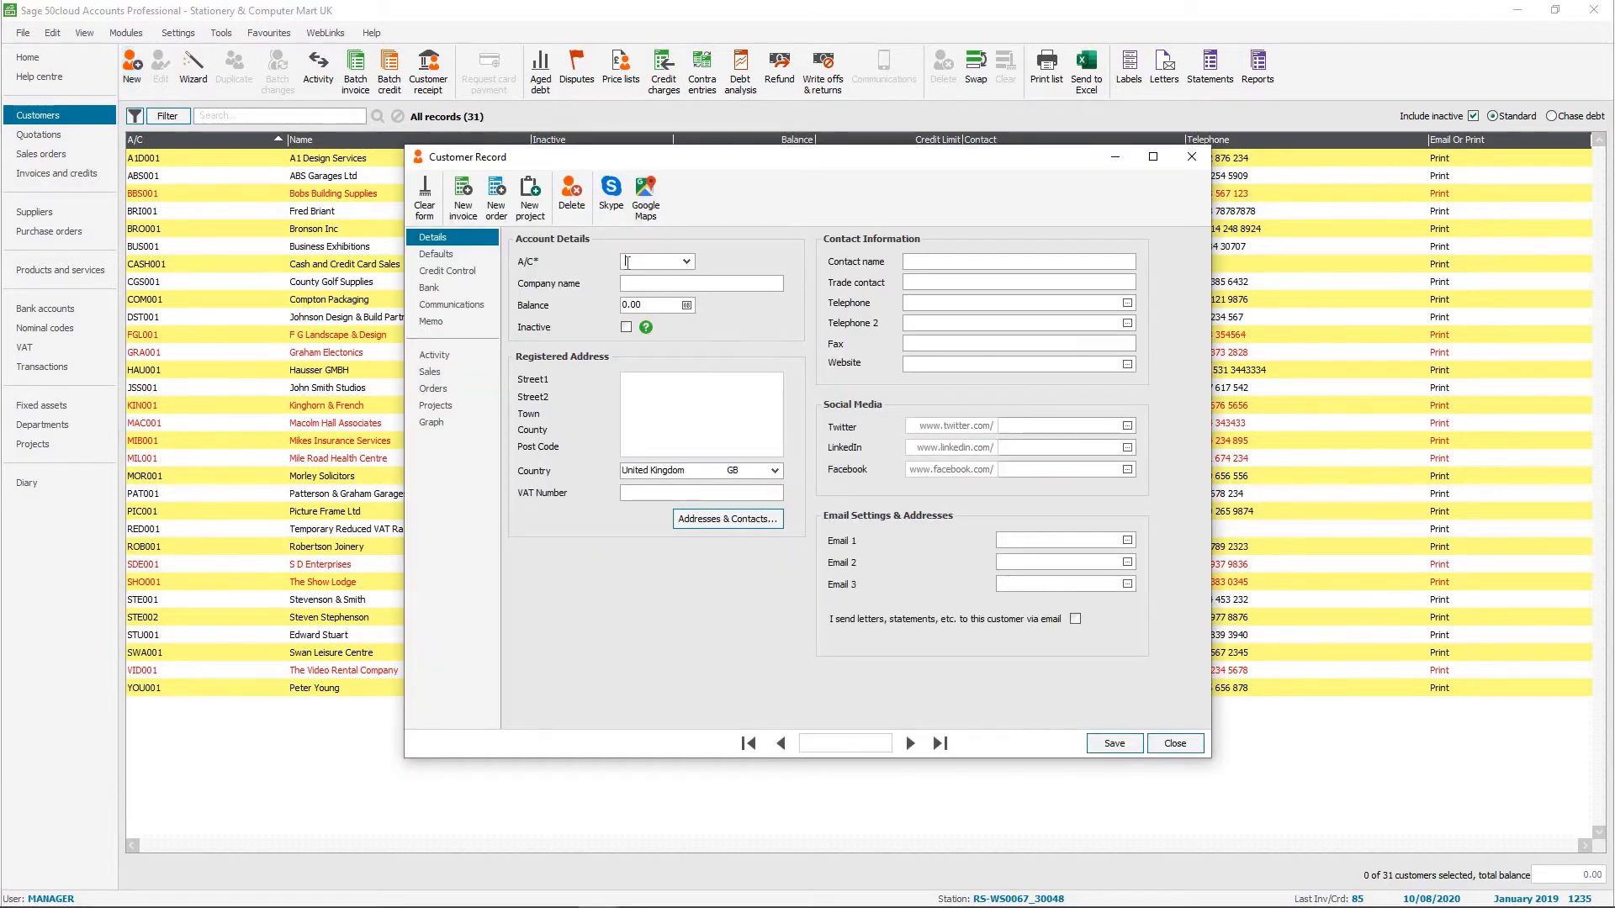
type("TEM001")
key("Tab")
type("Temporary VAT rate")
key("Tab")
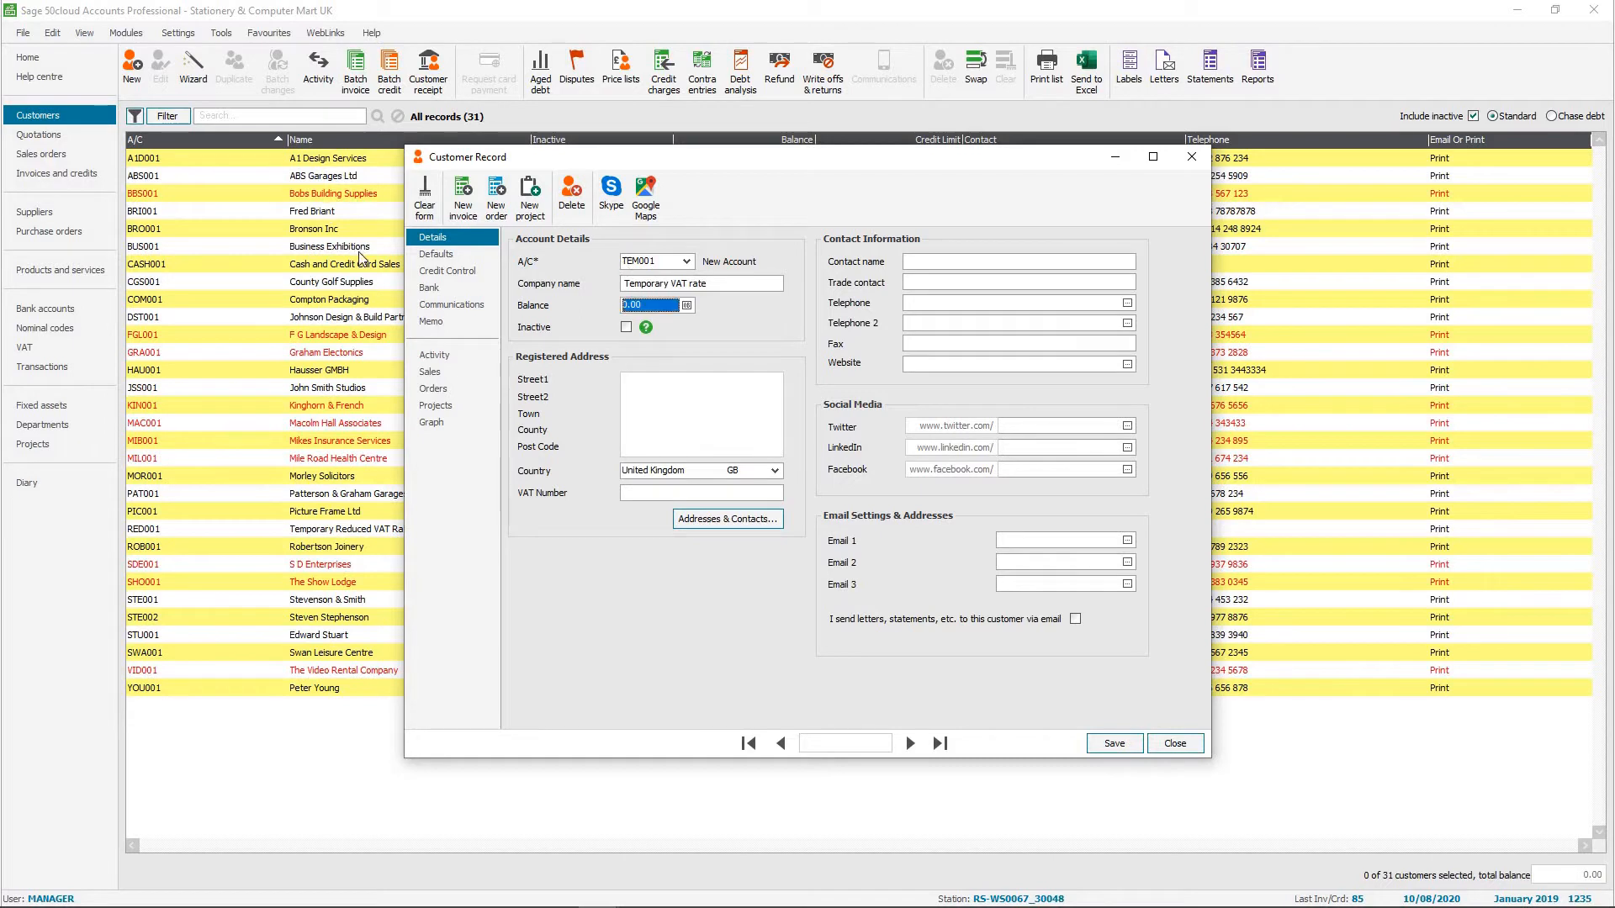
Set the new customer's default tax code to T15 5.00, use it for sales, and save the record.
left_click(445, 259)
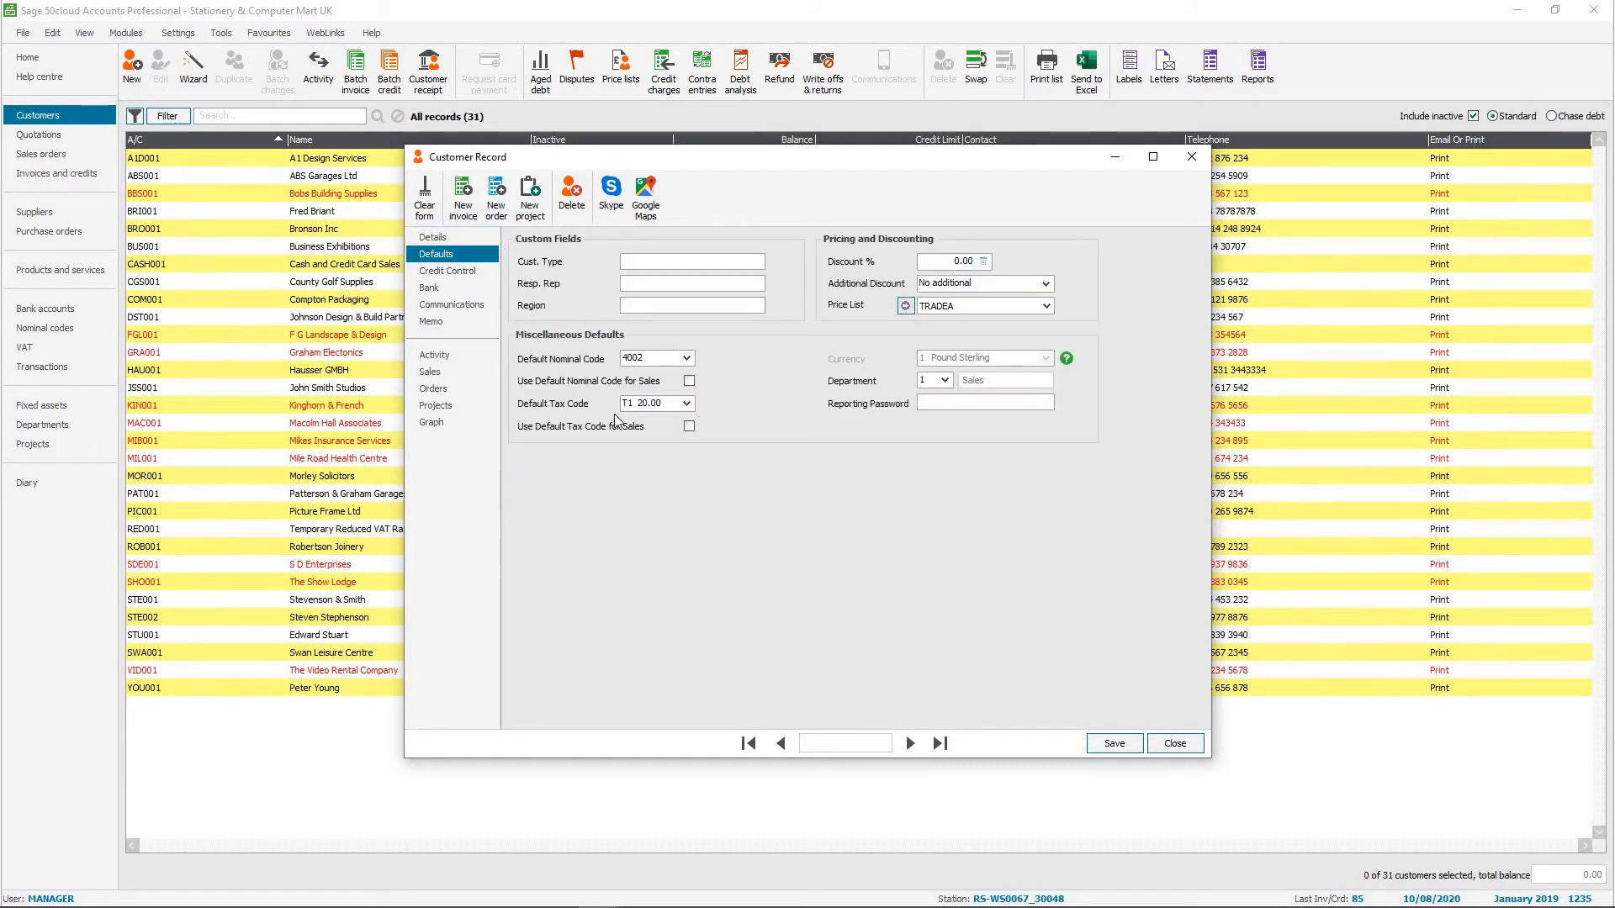
left_click(687, 405)
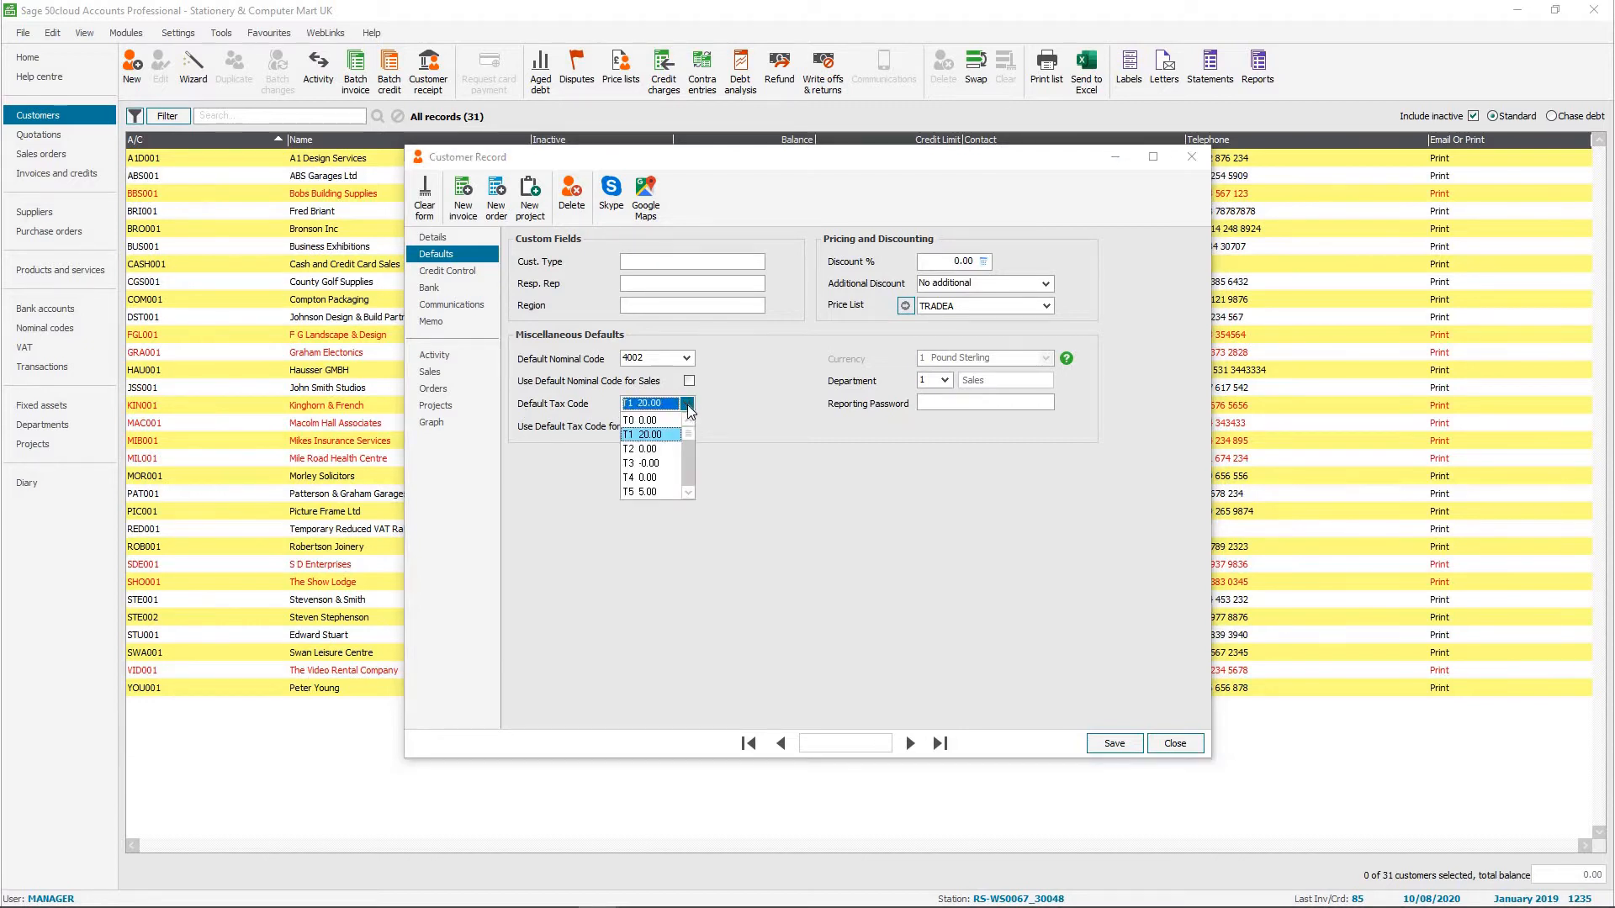
left_click(690, 461)
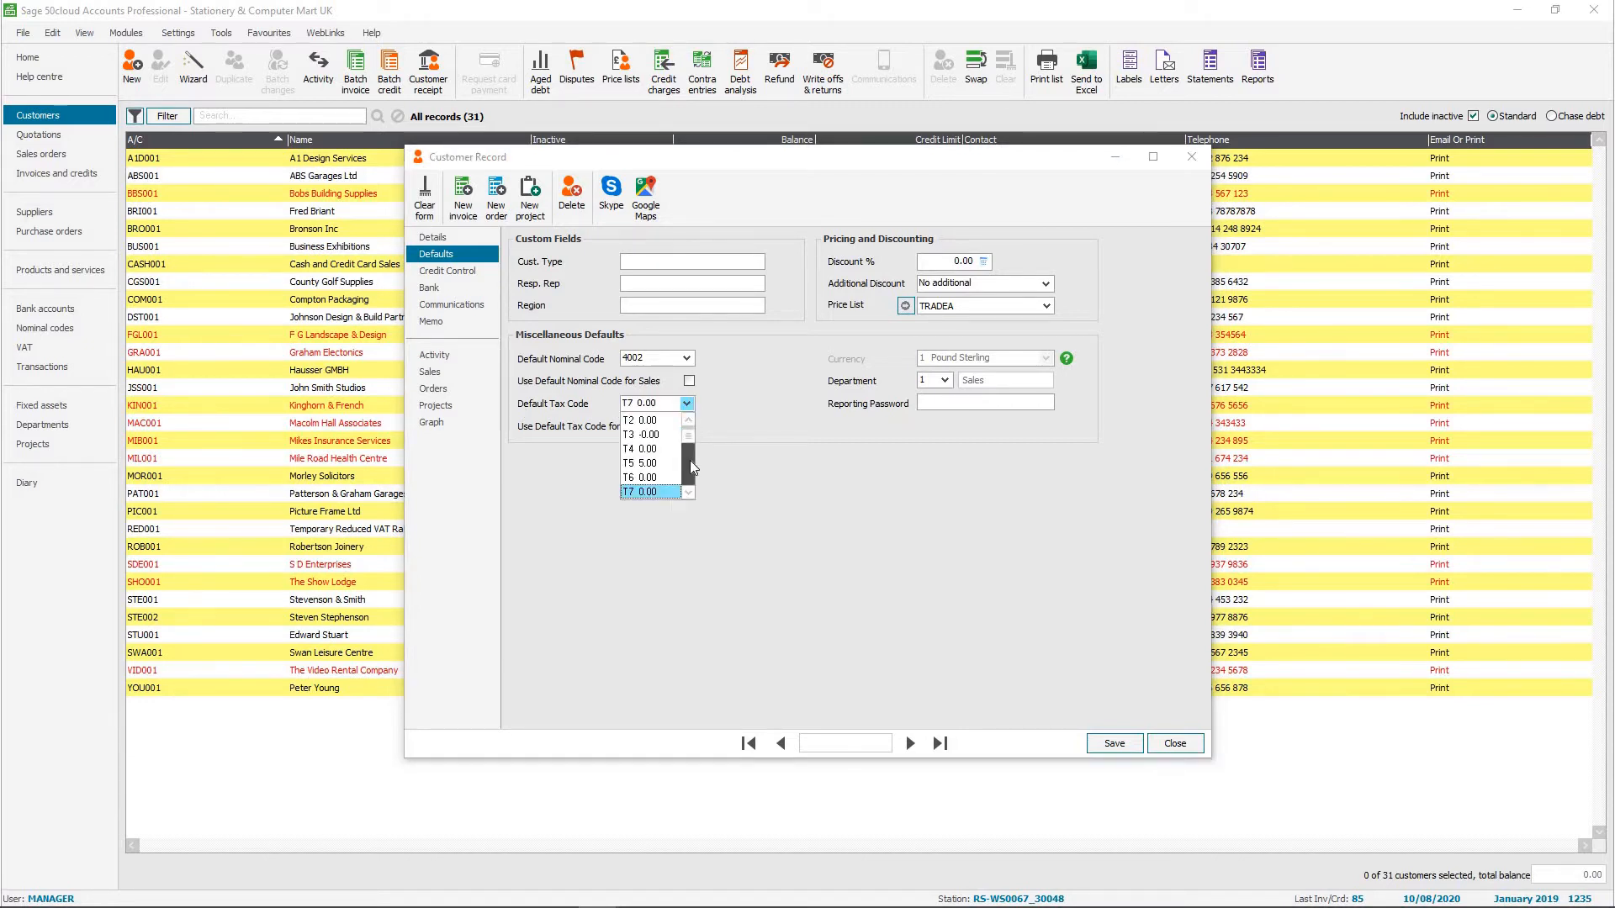
left_click(689, 461)
left_click(690, 461)
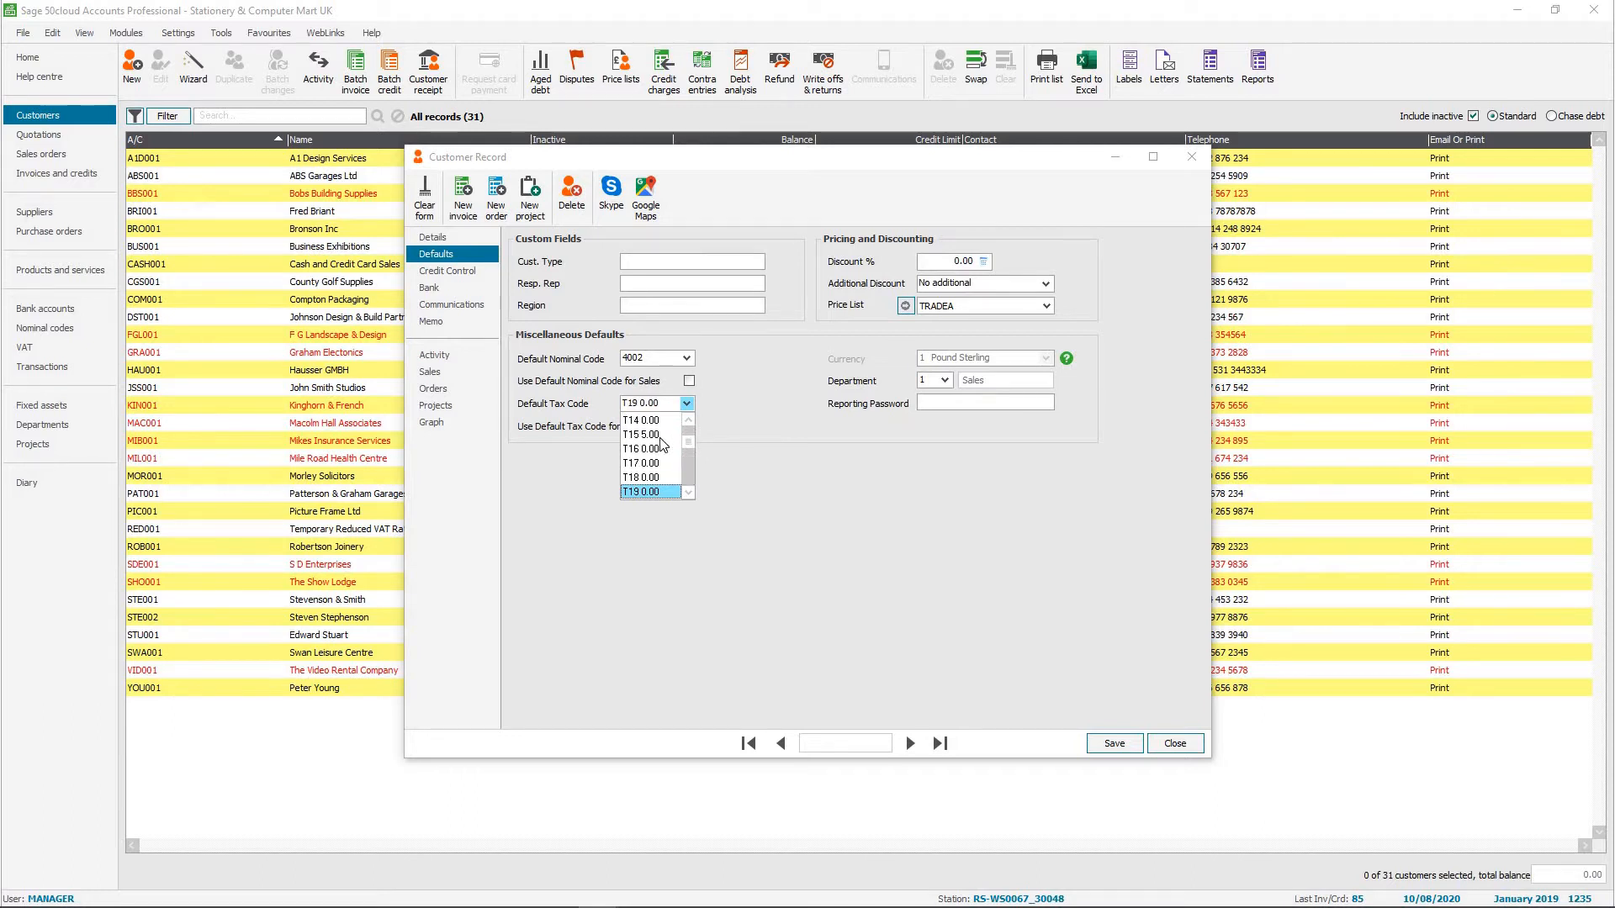
left_click(658, 436)
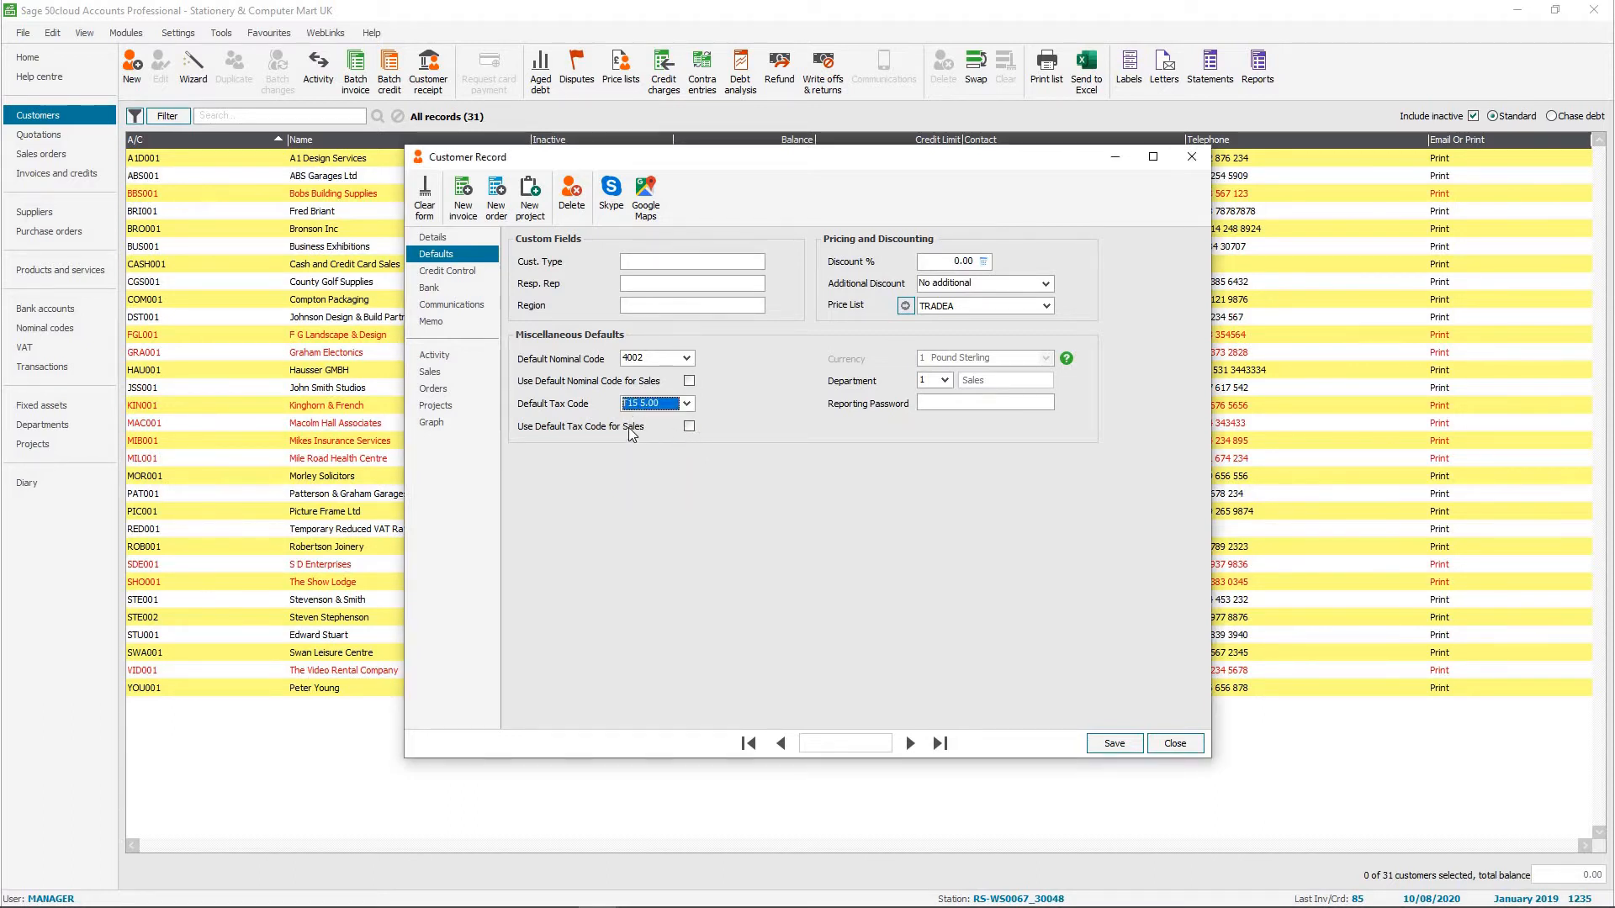
left_click(689, 427)
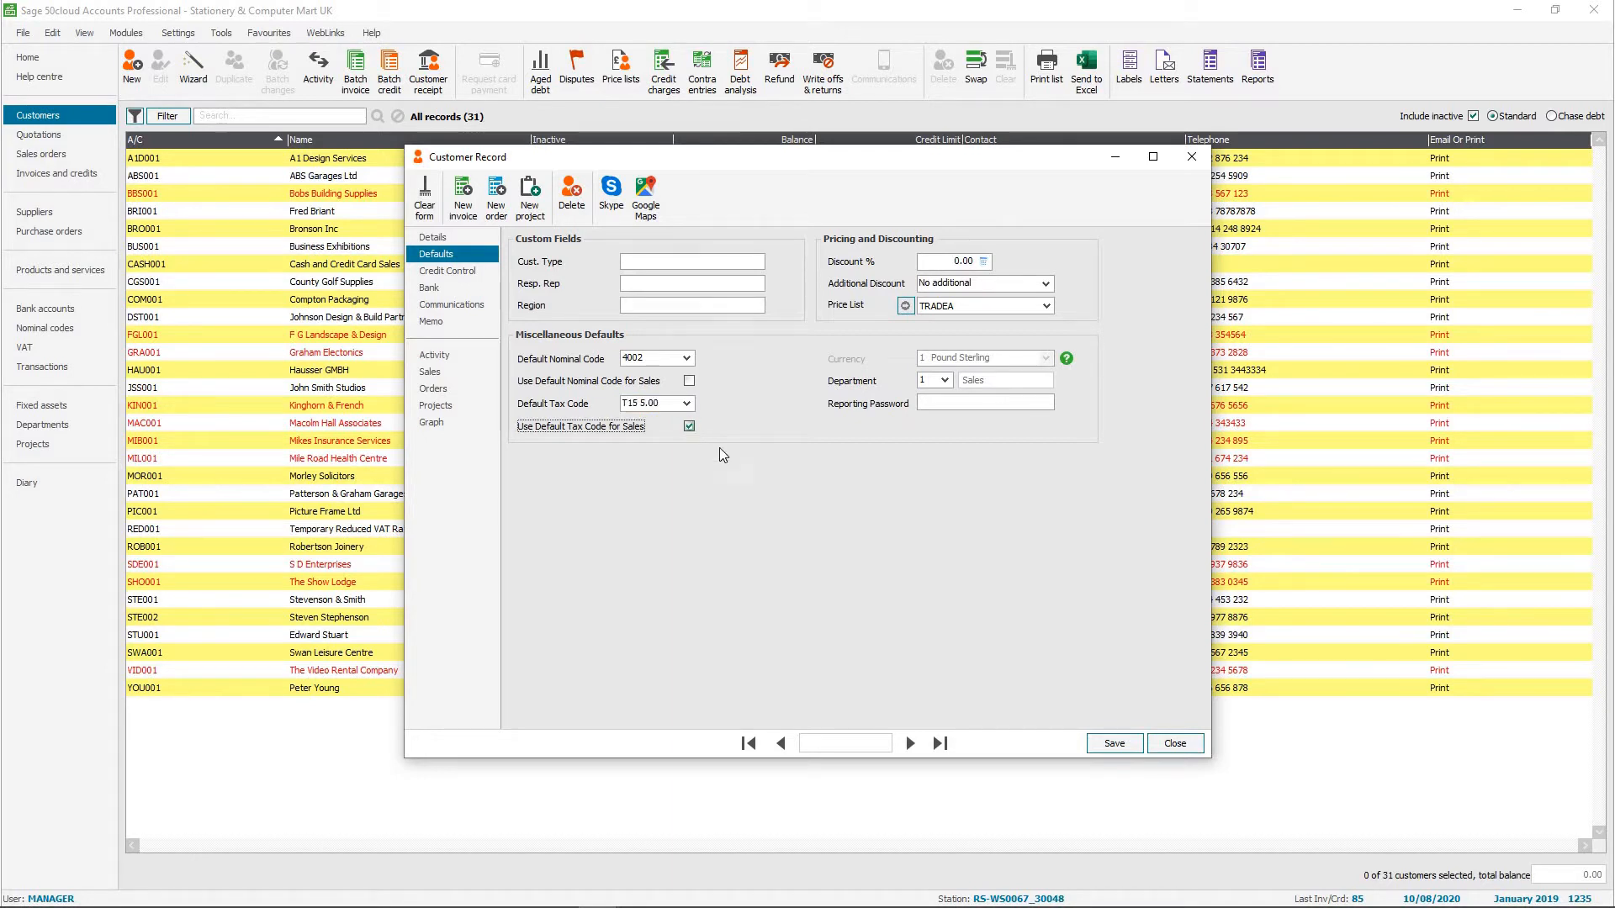
left_click(1114, 742)
left_click(1164, 744)
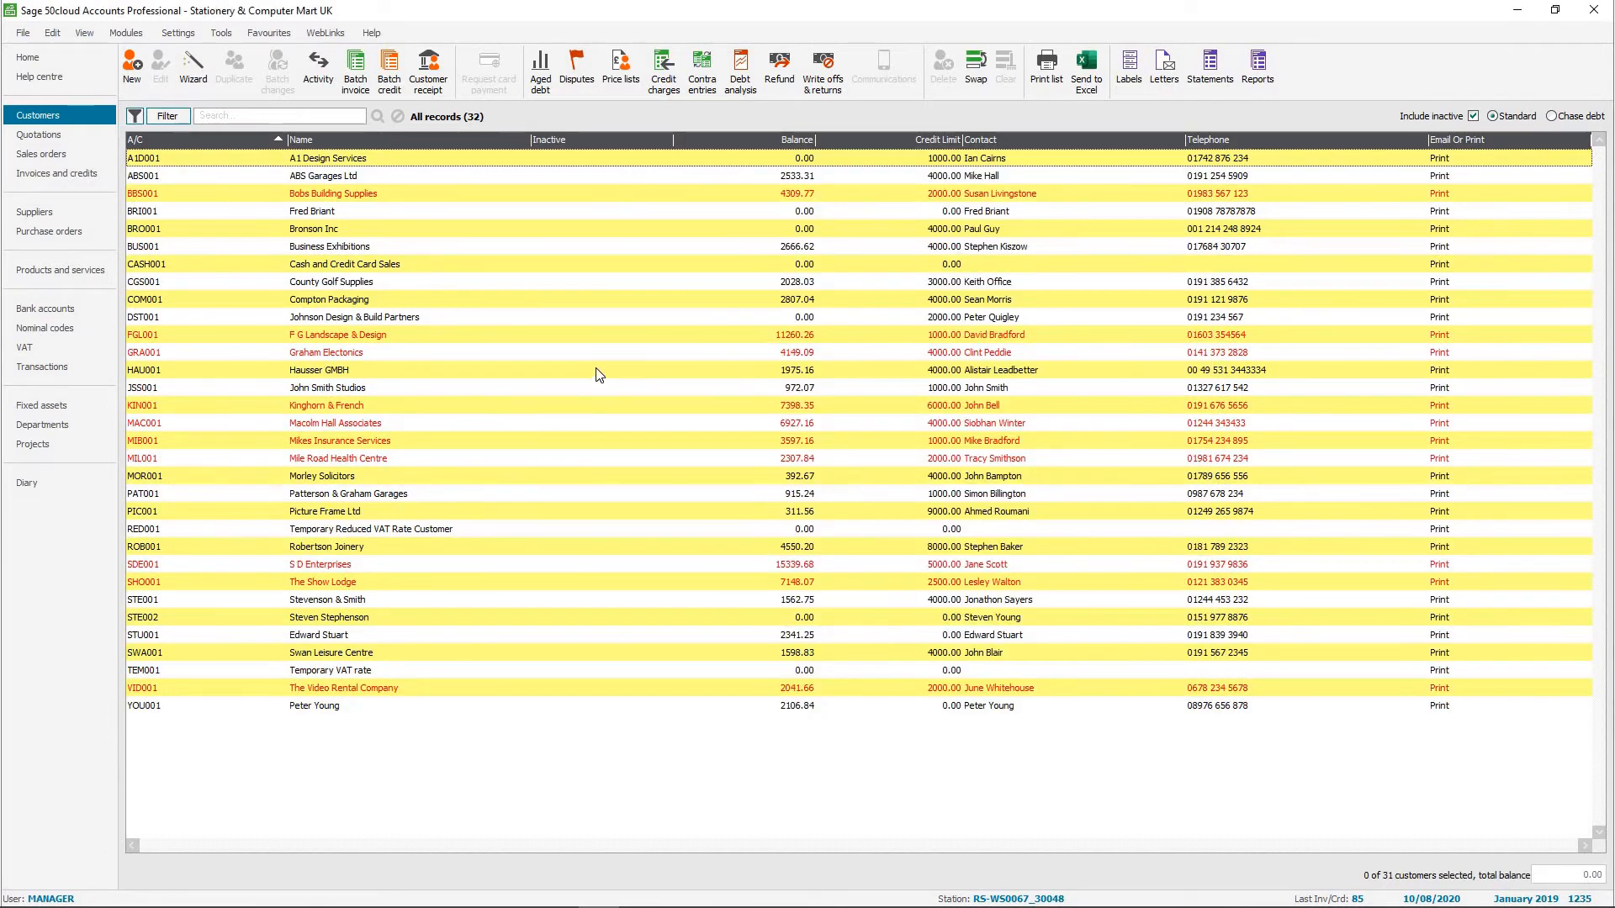
Open the default settings for a batch change to the customers from Business Exhibitions through Graham Electonics.
left_click(341, 252)
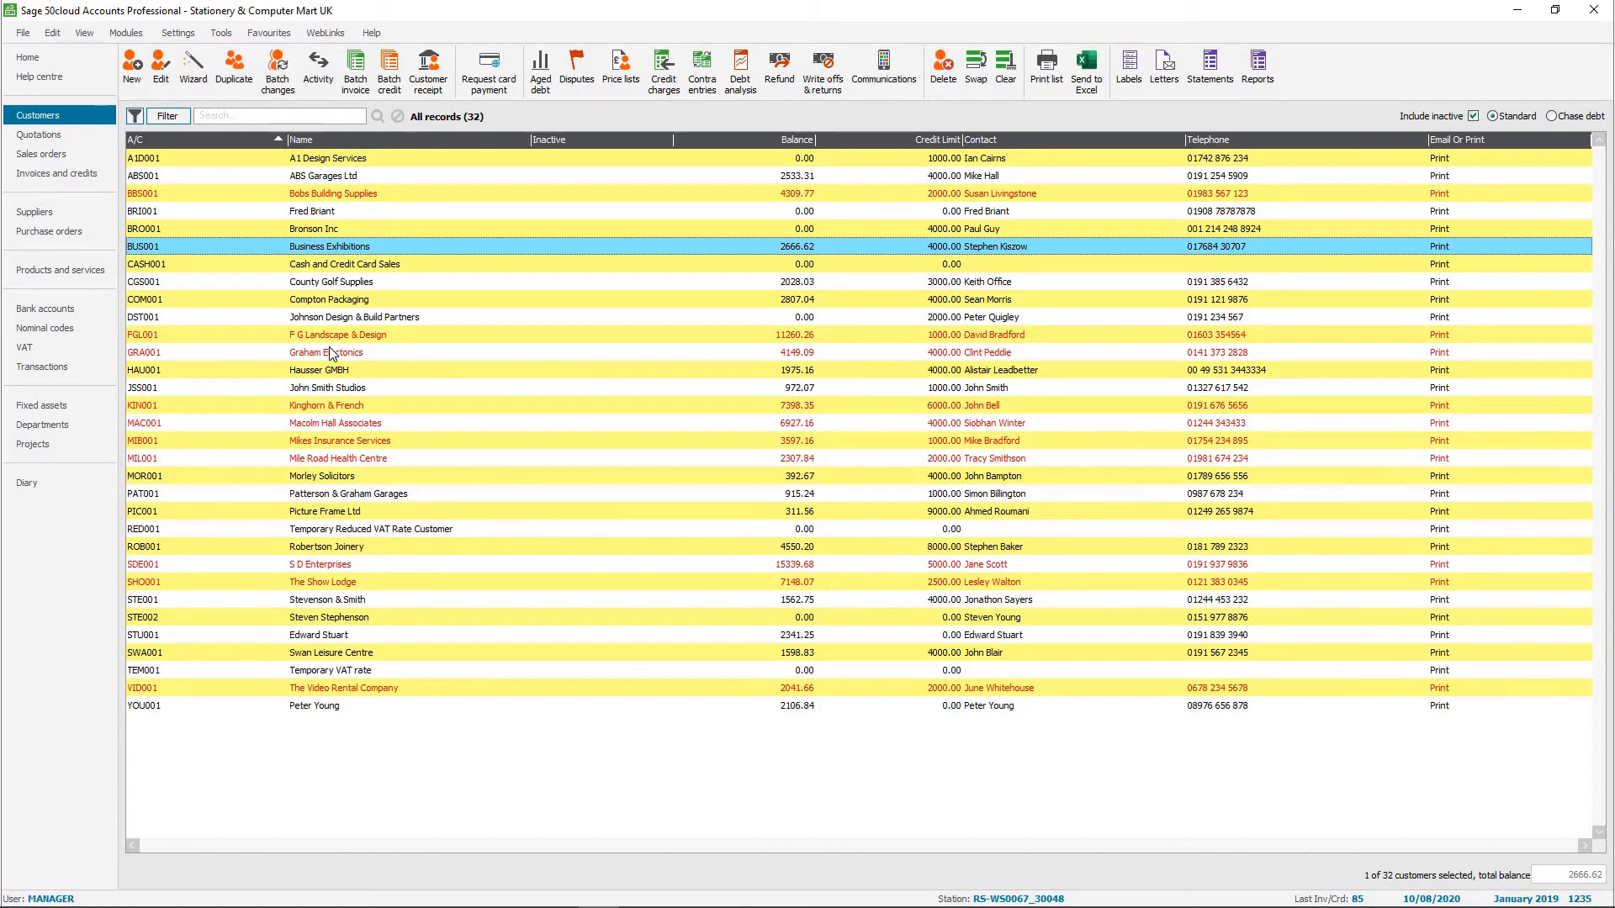
left_click(330, 352, "shift")
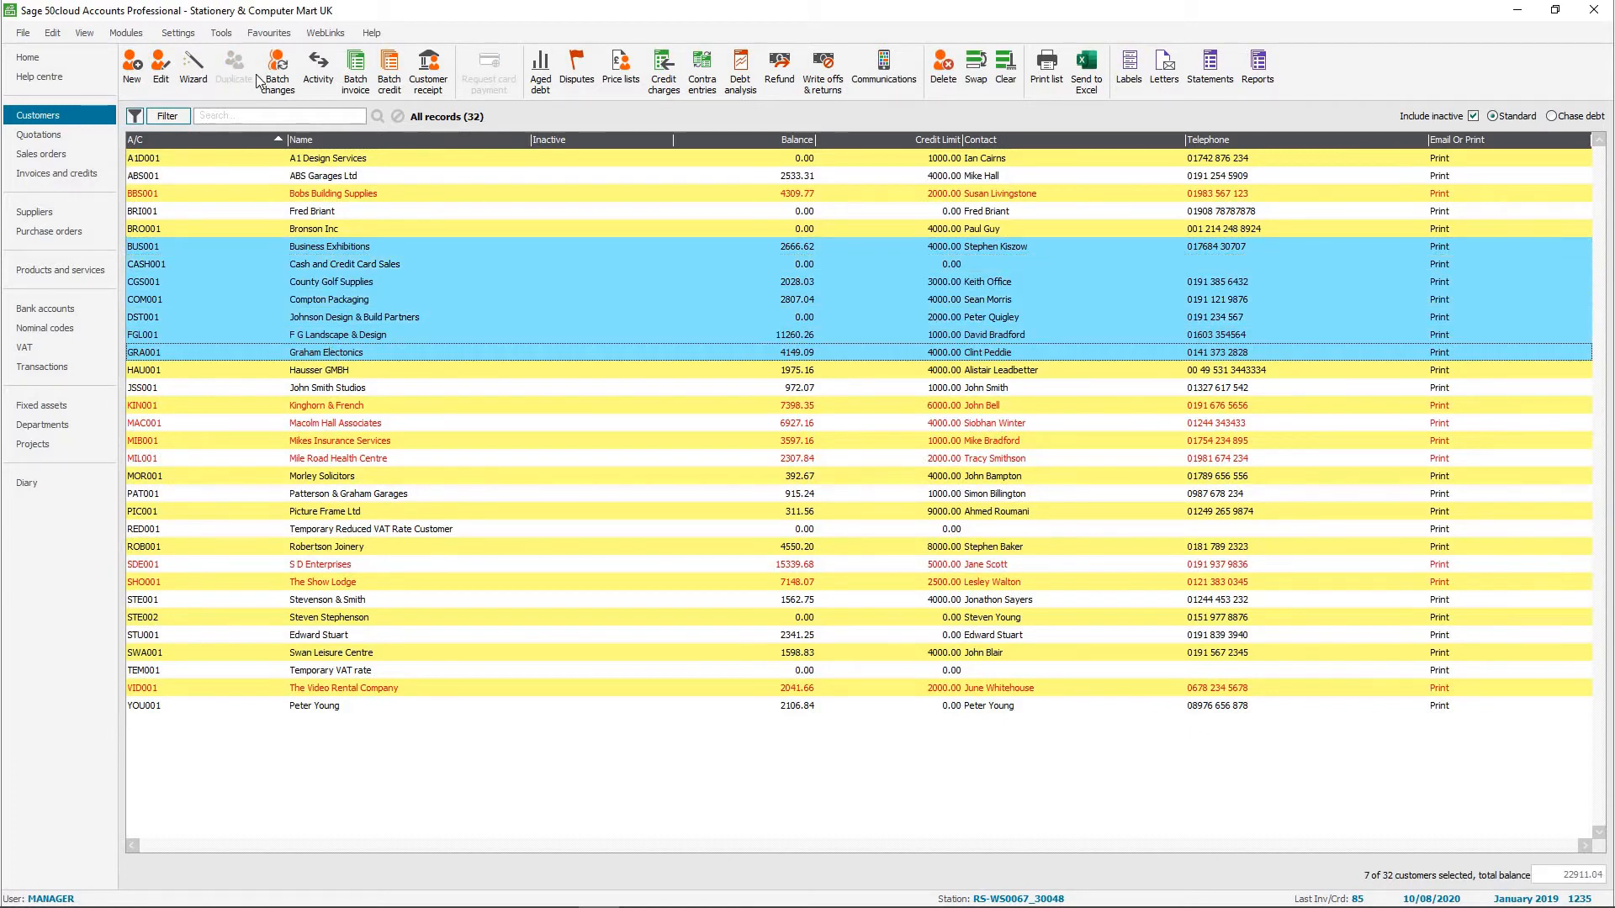
left_click(271, 90)
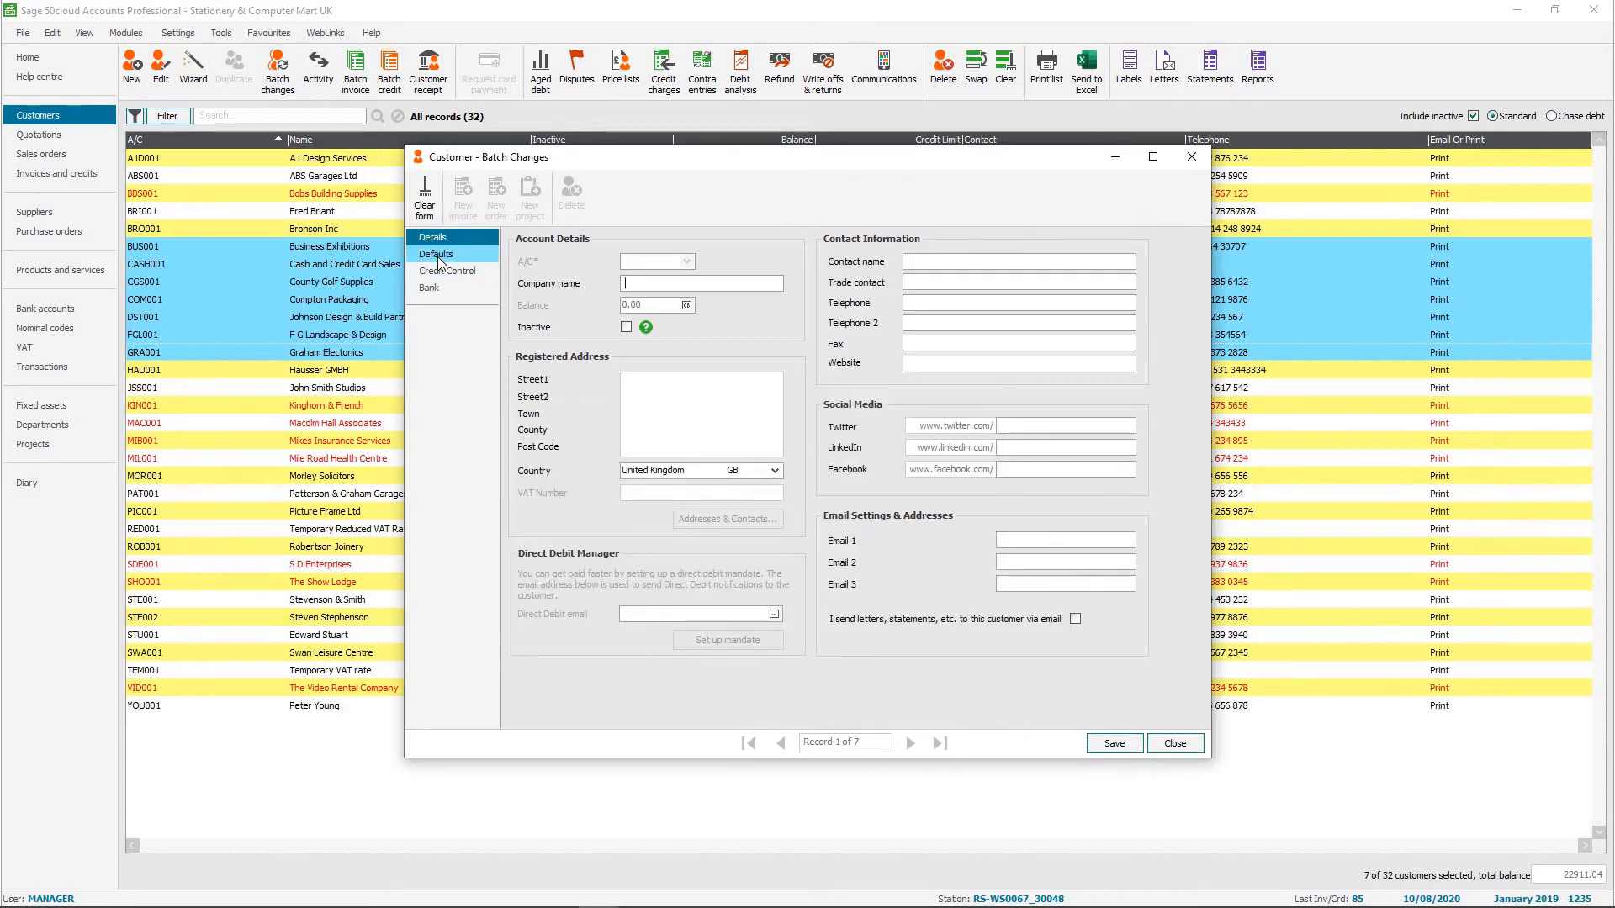
left_click(437, 255)
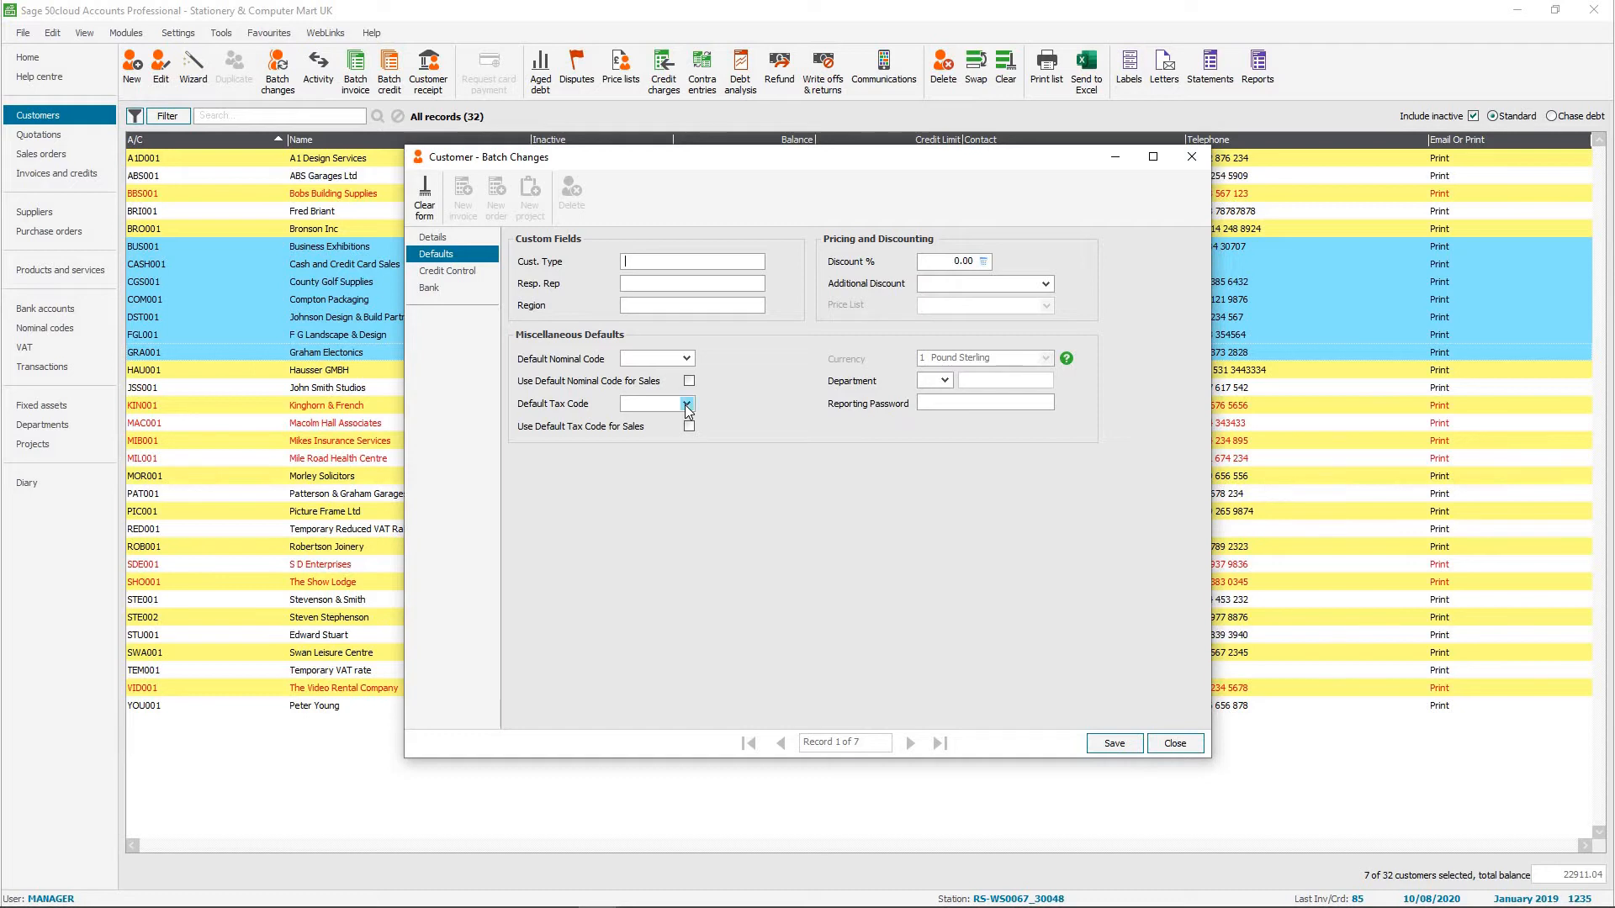
Choose default tax code T15 5.00 for the selected customers and enable it for sales, but discard the batch changes.
left_click(686, 405)
key("Down")
key("Down")
key("Down")
key("Down")
key("Down")
key("Down")
key("Down")
key("Down")
key("Down")
key("Down")
key("Down")
key("Down")
key("Down")
key("Down")
key("Down")
key("Down")
key("Down")
key("Down")
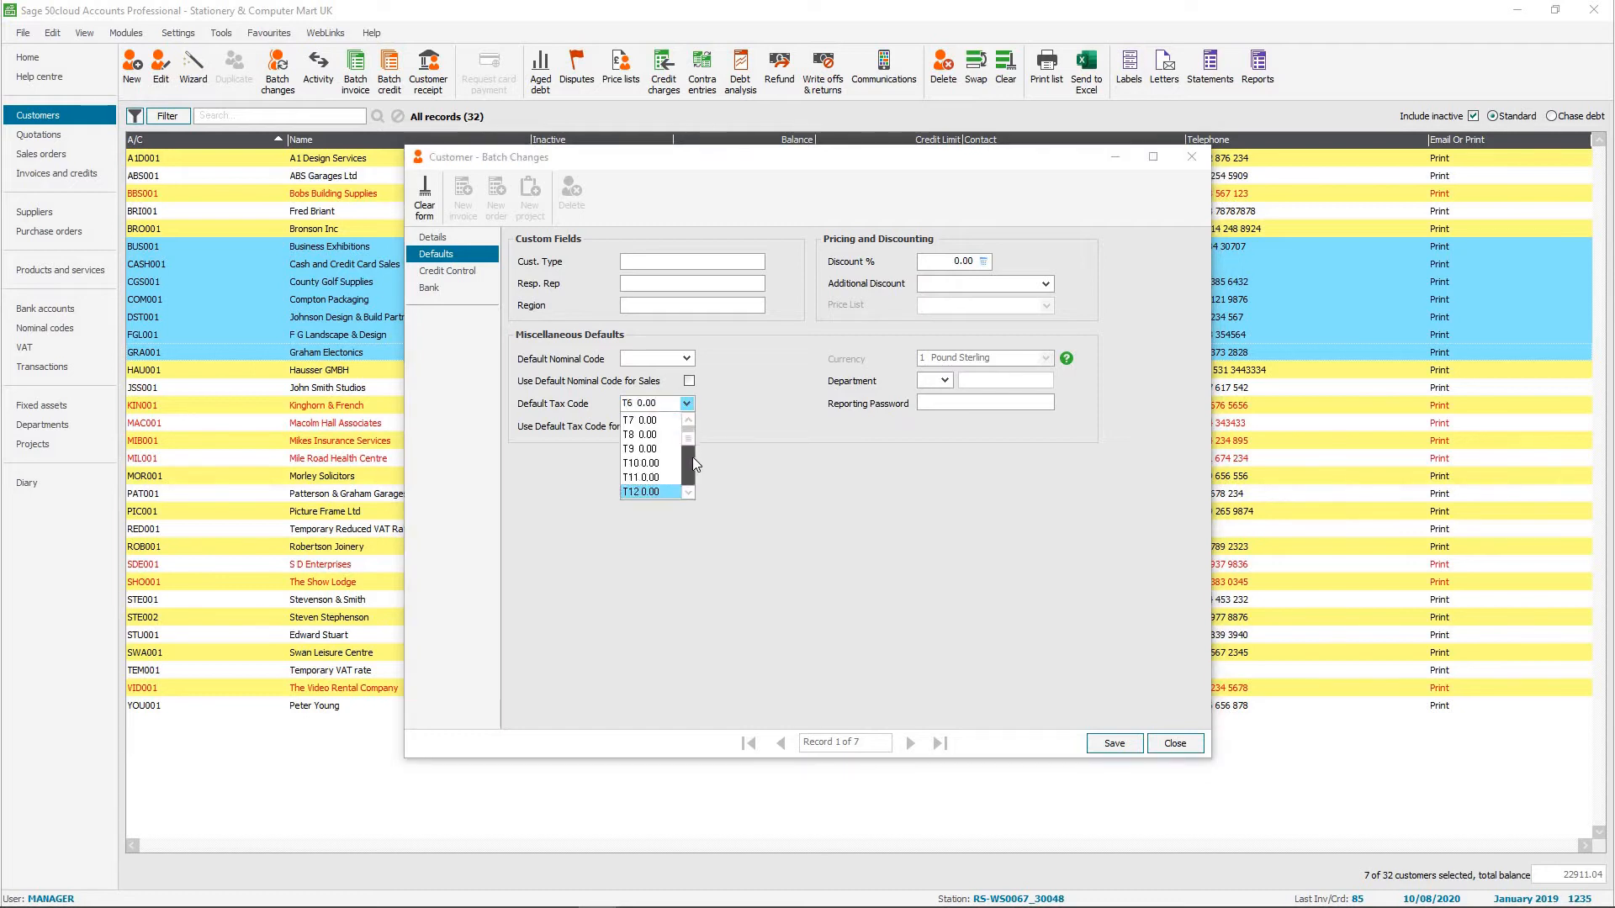
left_click(648, 449)
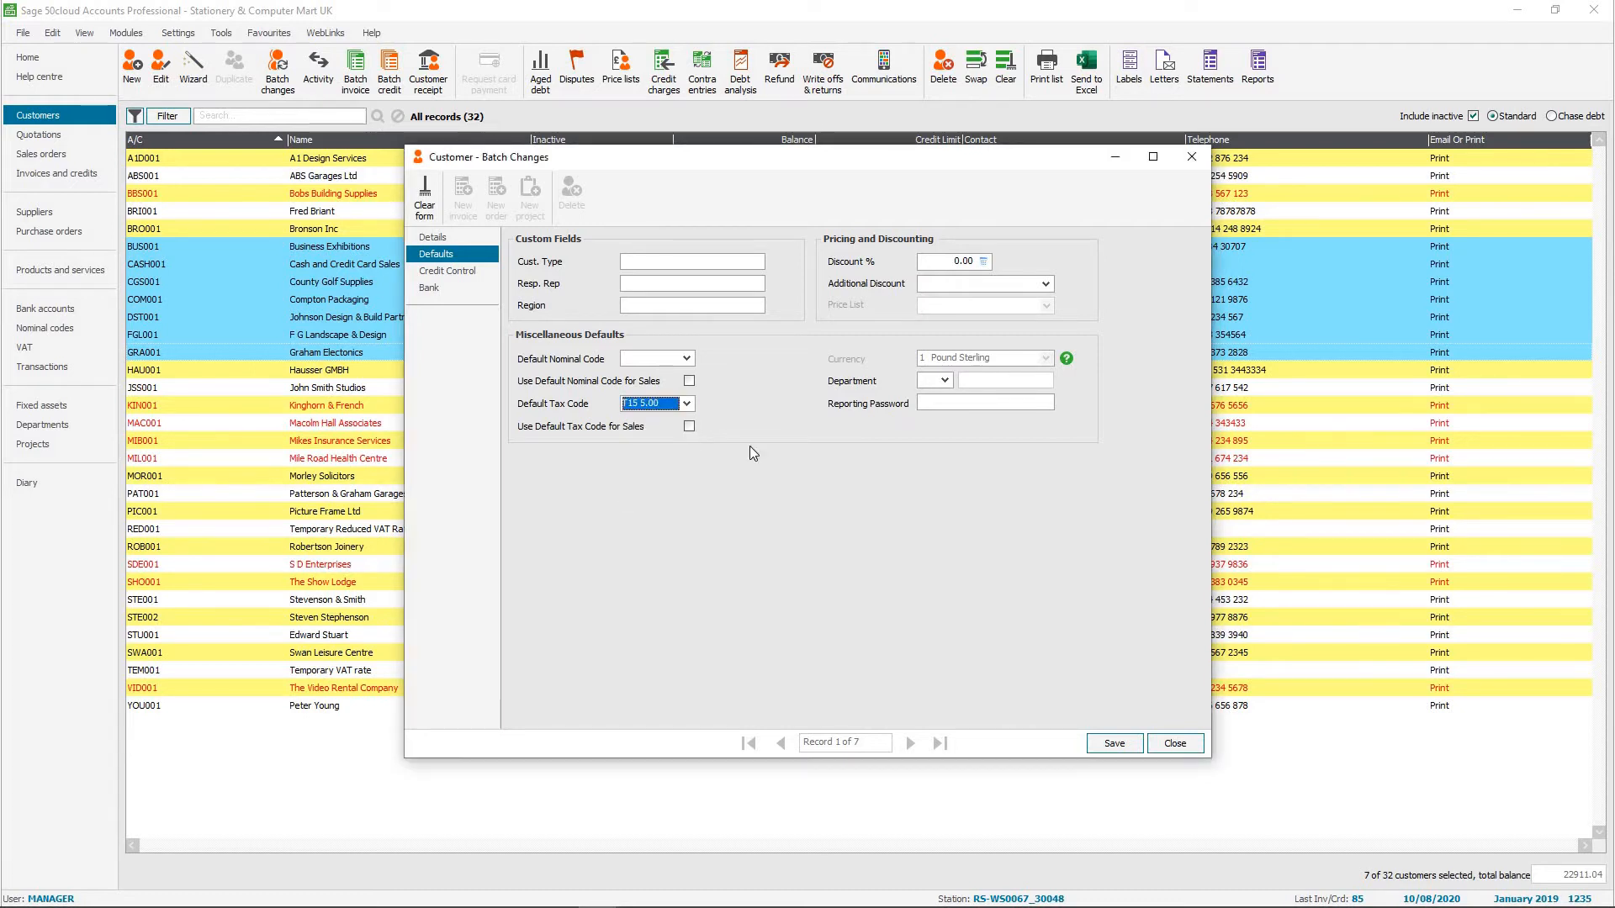
left_click(689, 428)
left_click(1115, 744)
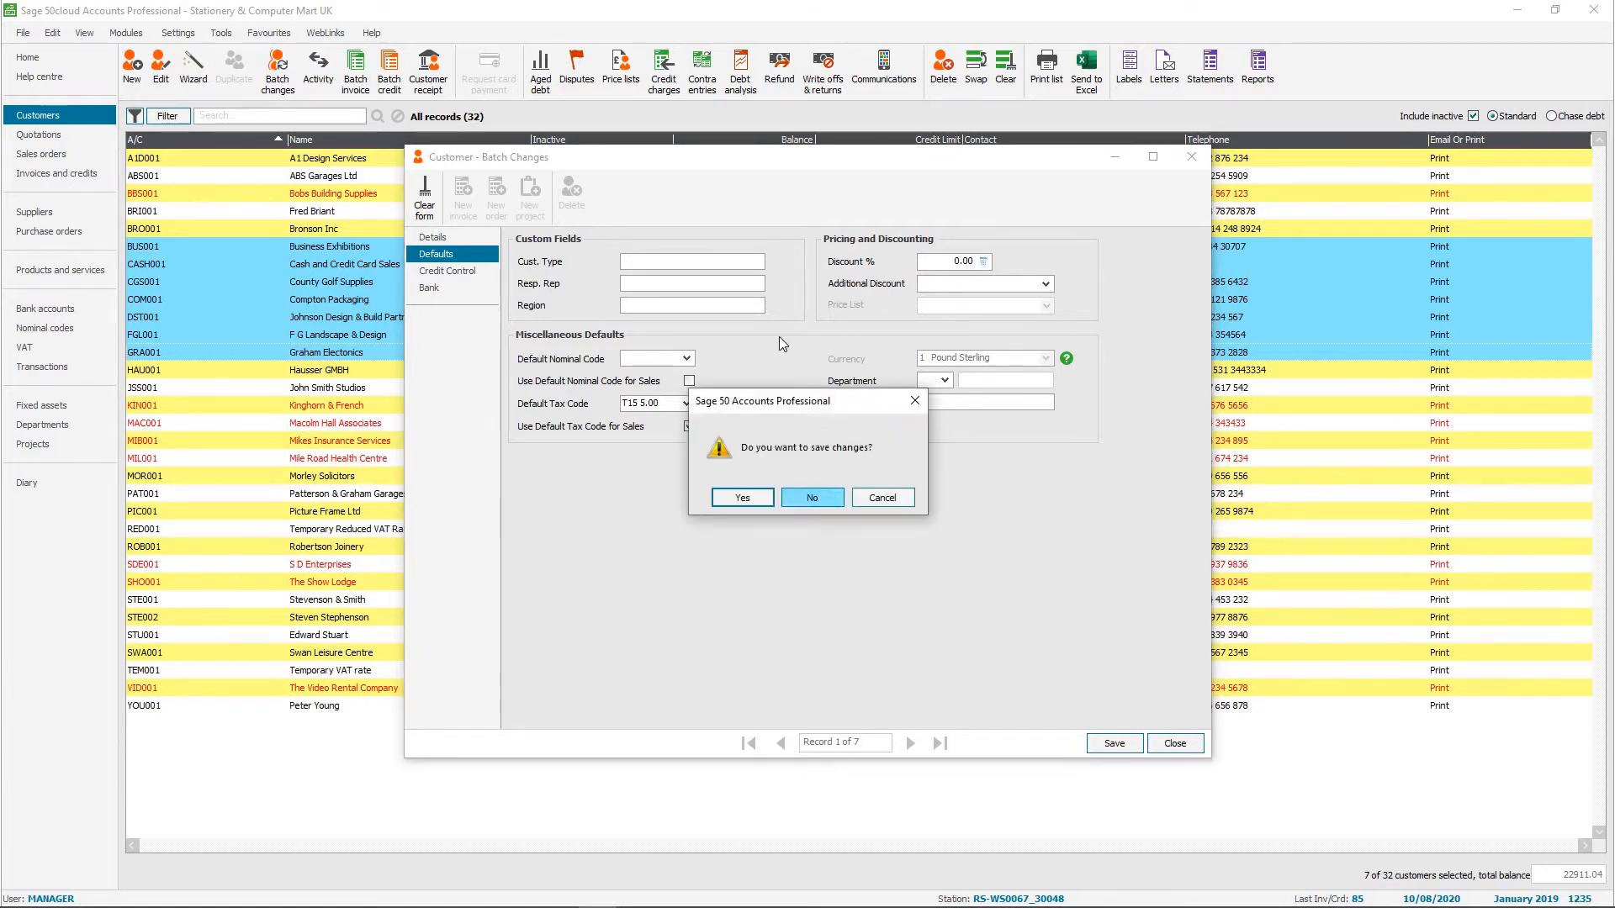
left_click(812, 501)
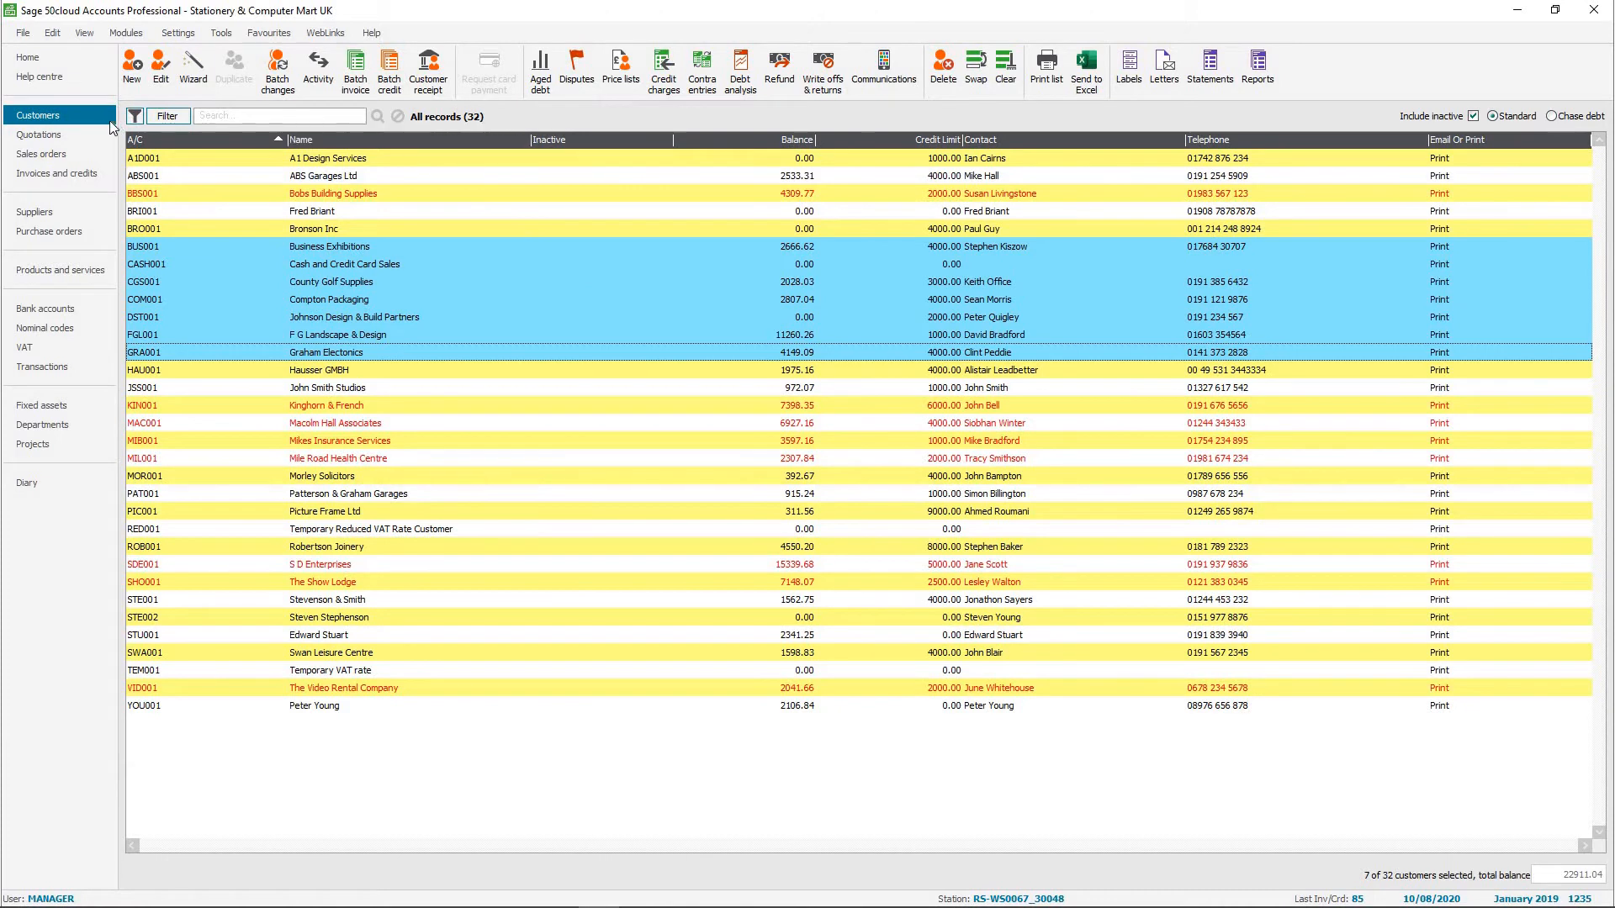
Review the default tax code choices on the customer record listed between Bobs Building Supplies and Bronson Inc, without saving changes.
left_click(319, 211)
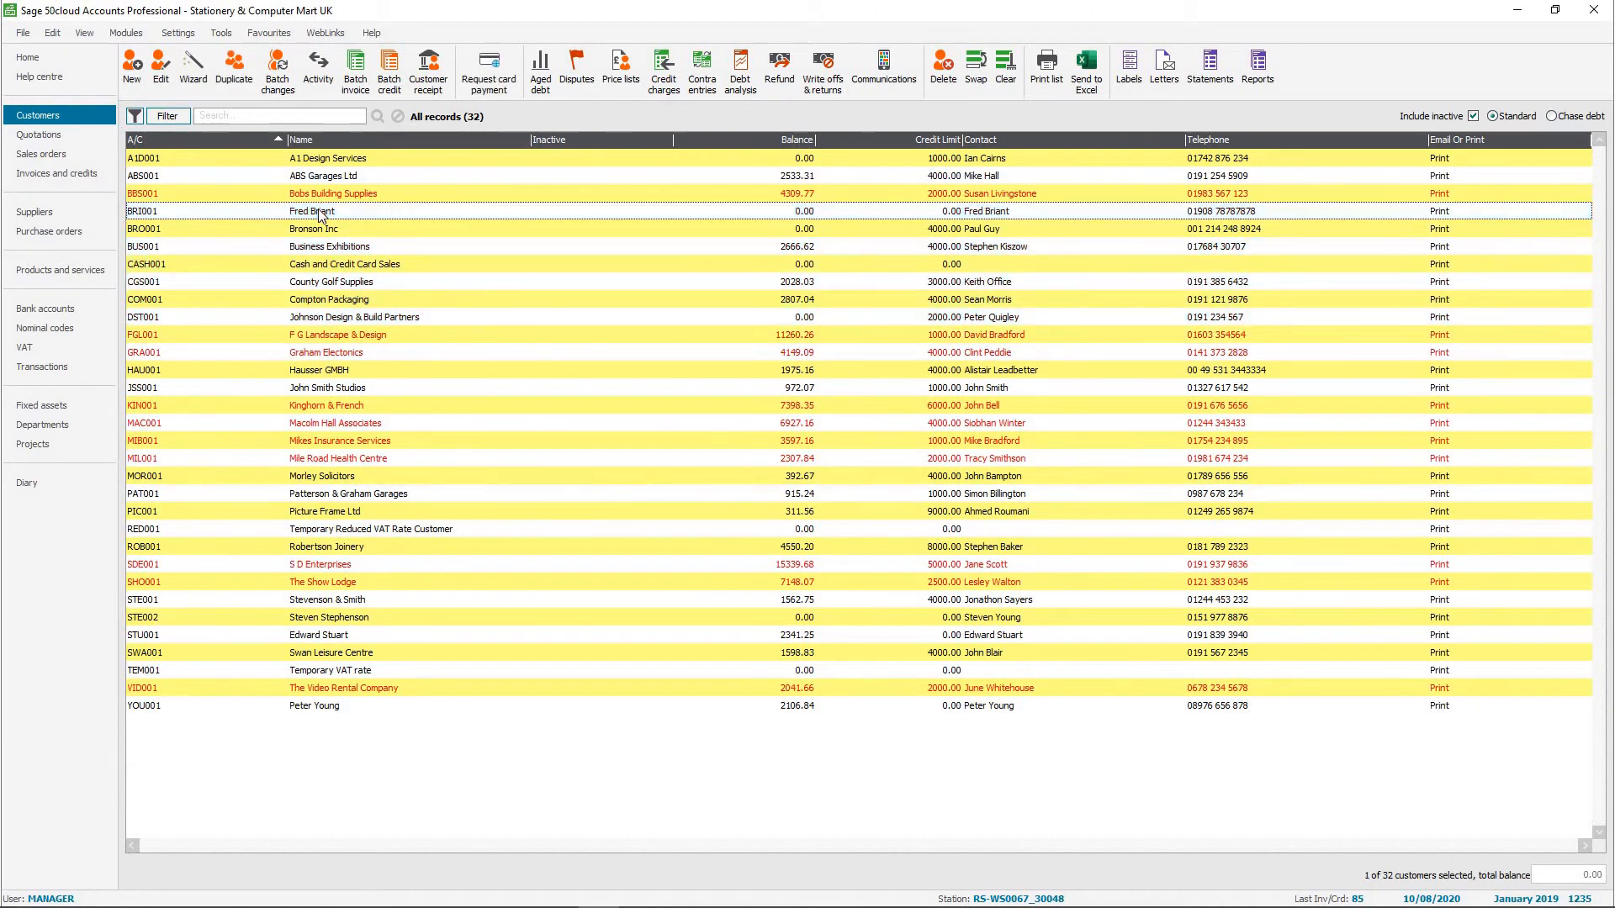
double_click(318, 212)
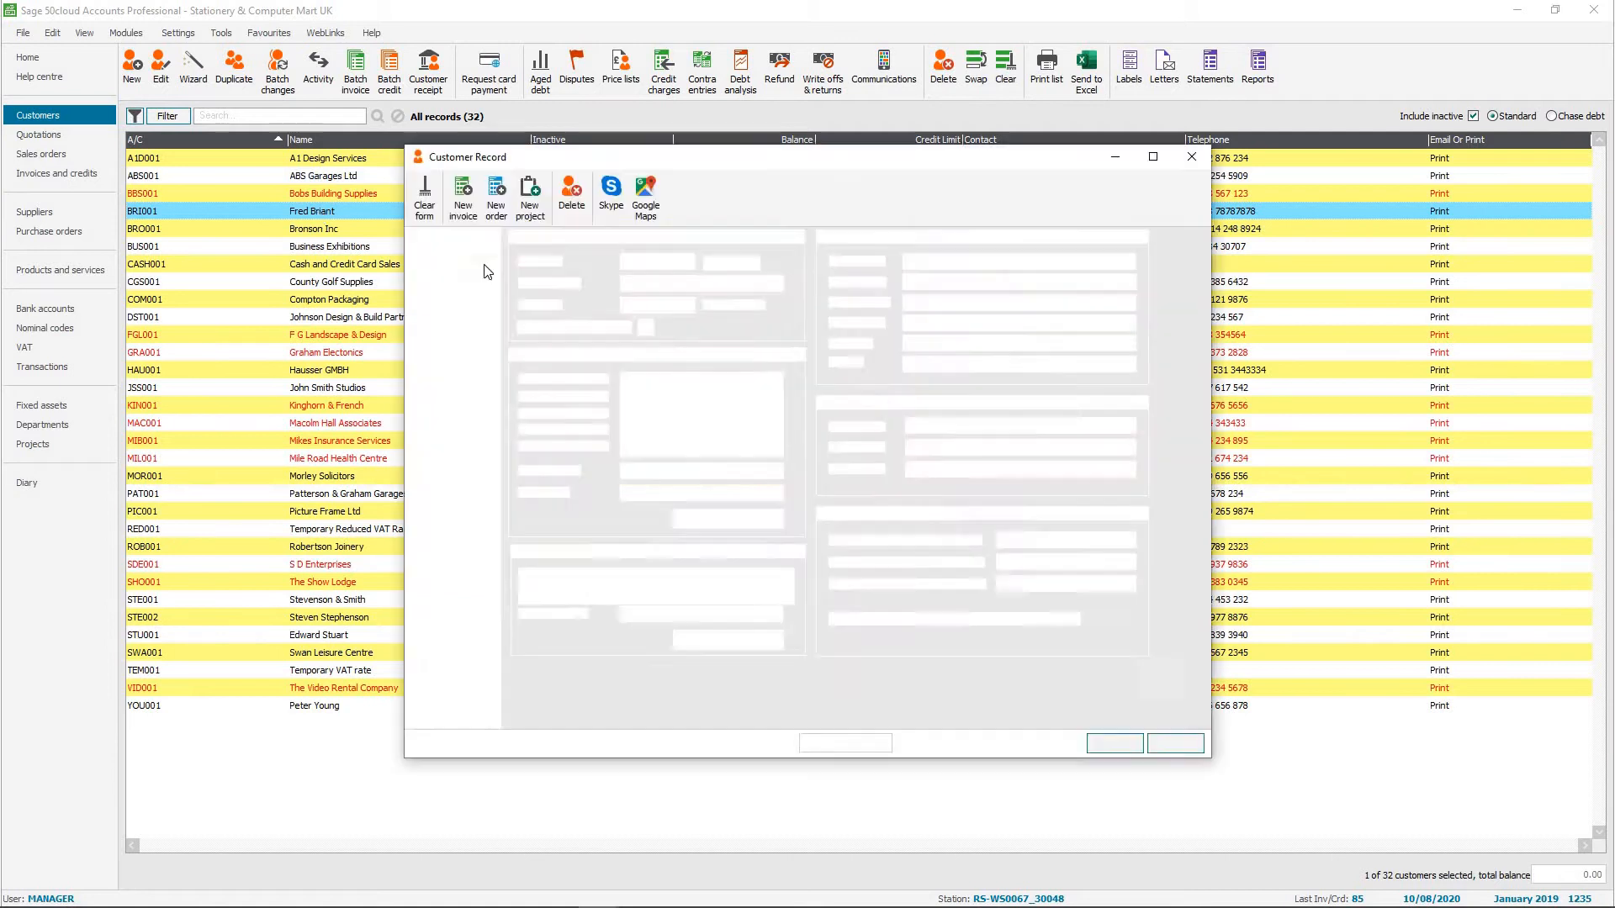
left_click(454, 253)
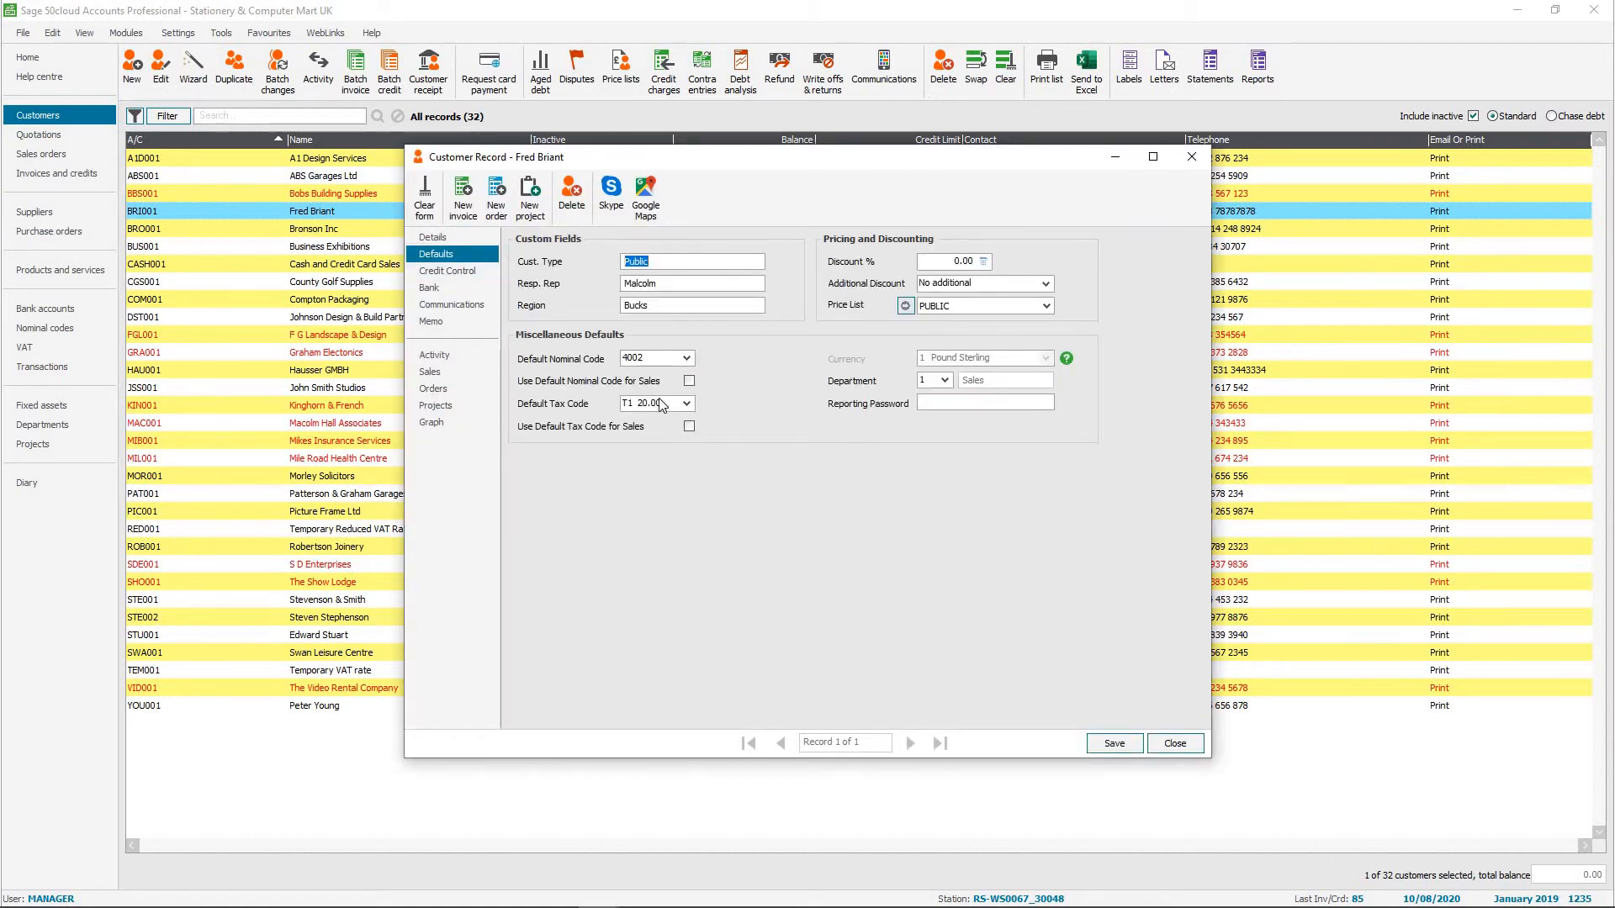
left_click(689, 403)
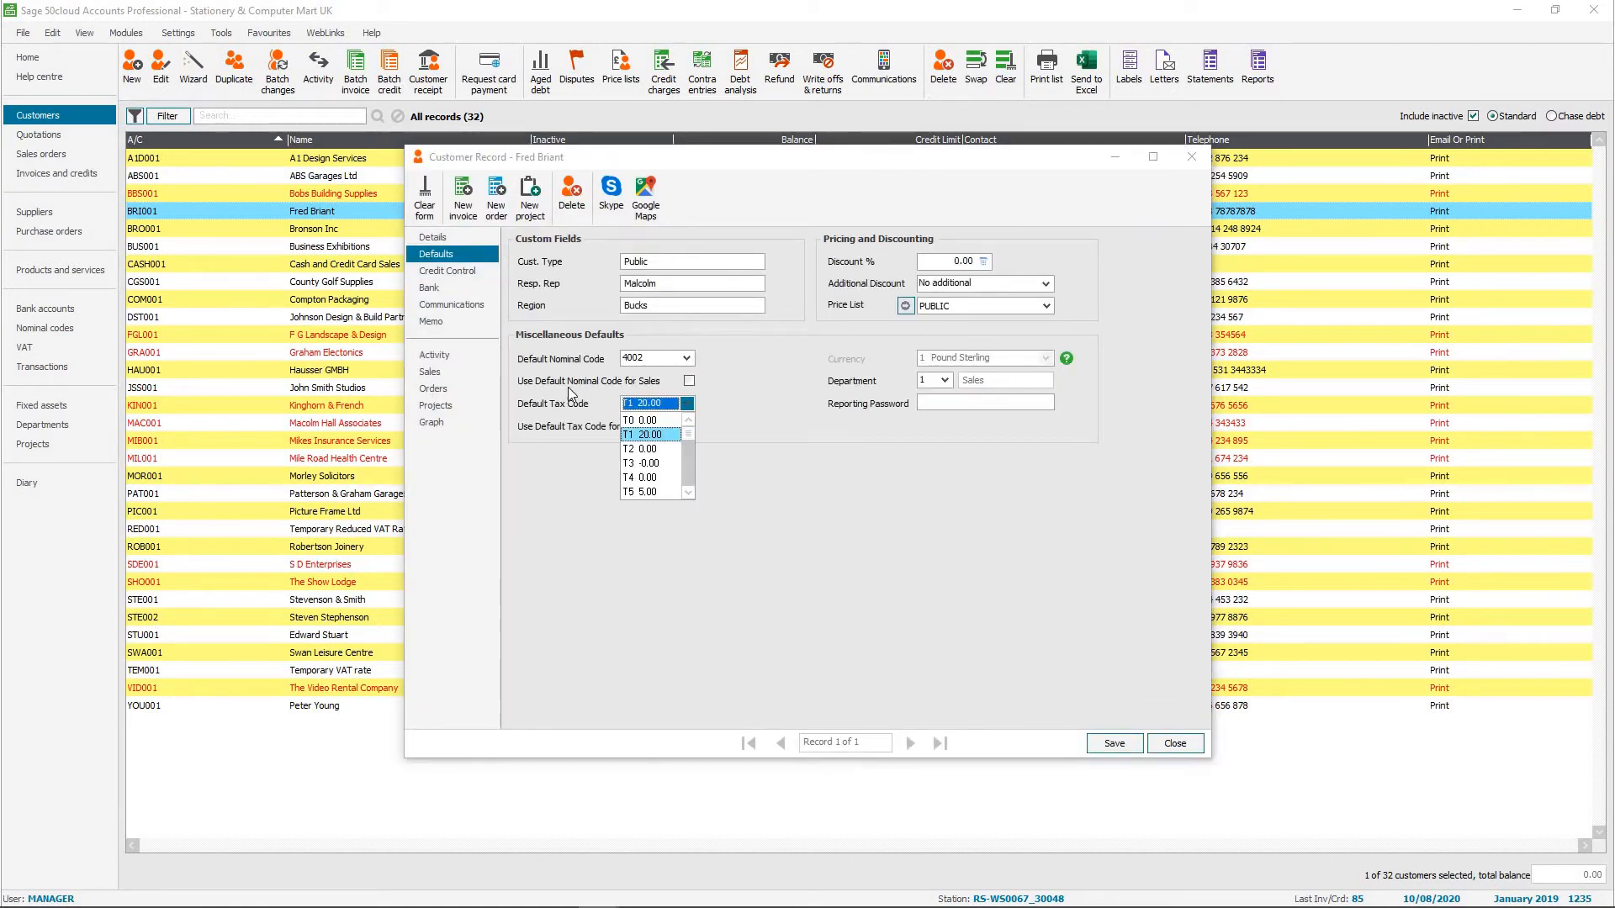
left_click(872, 438)
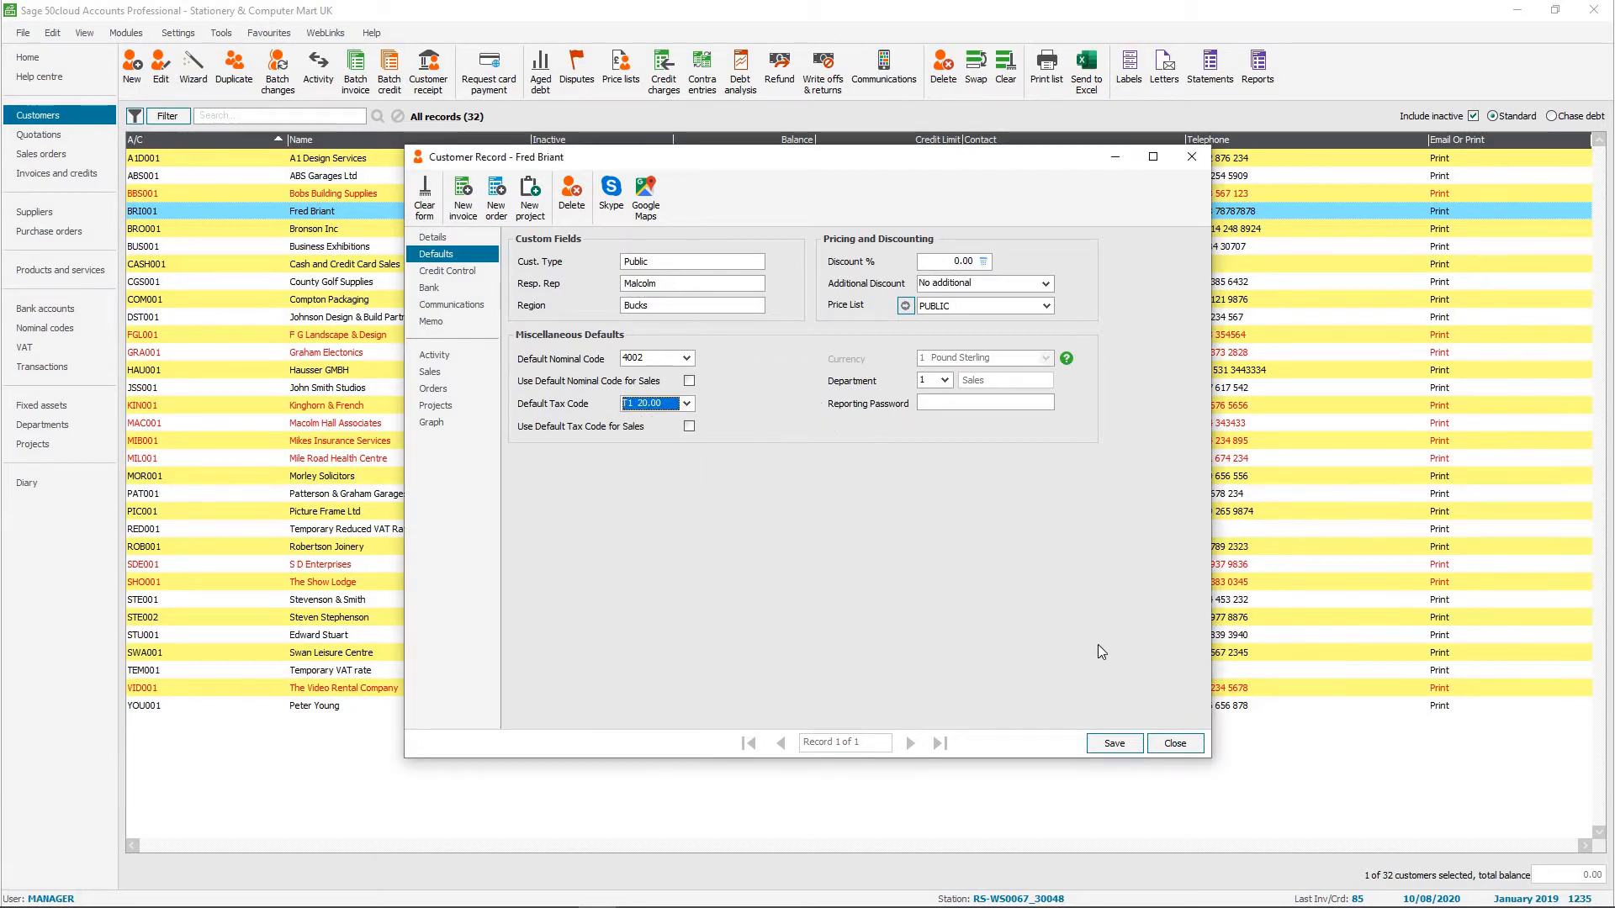
left_click(1175, 744)
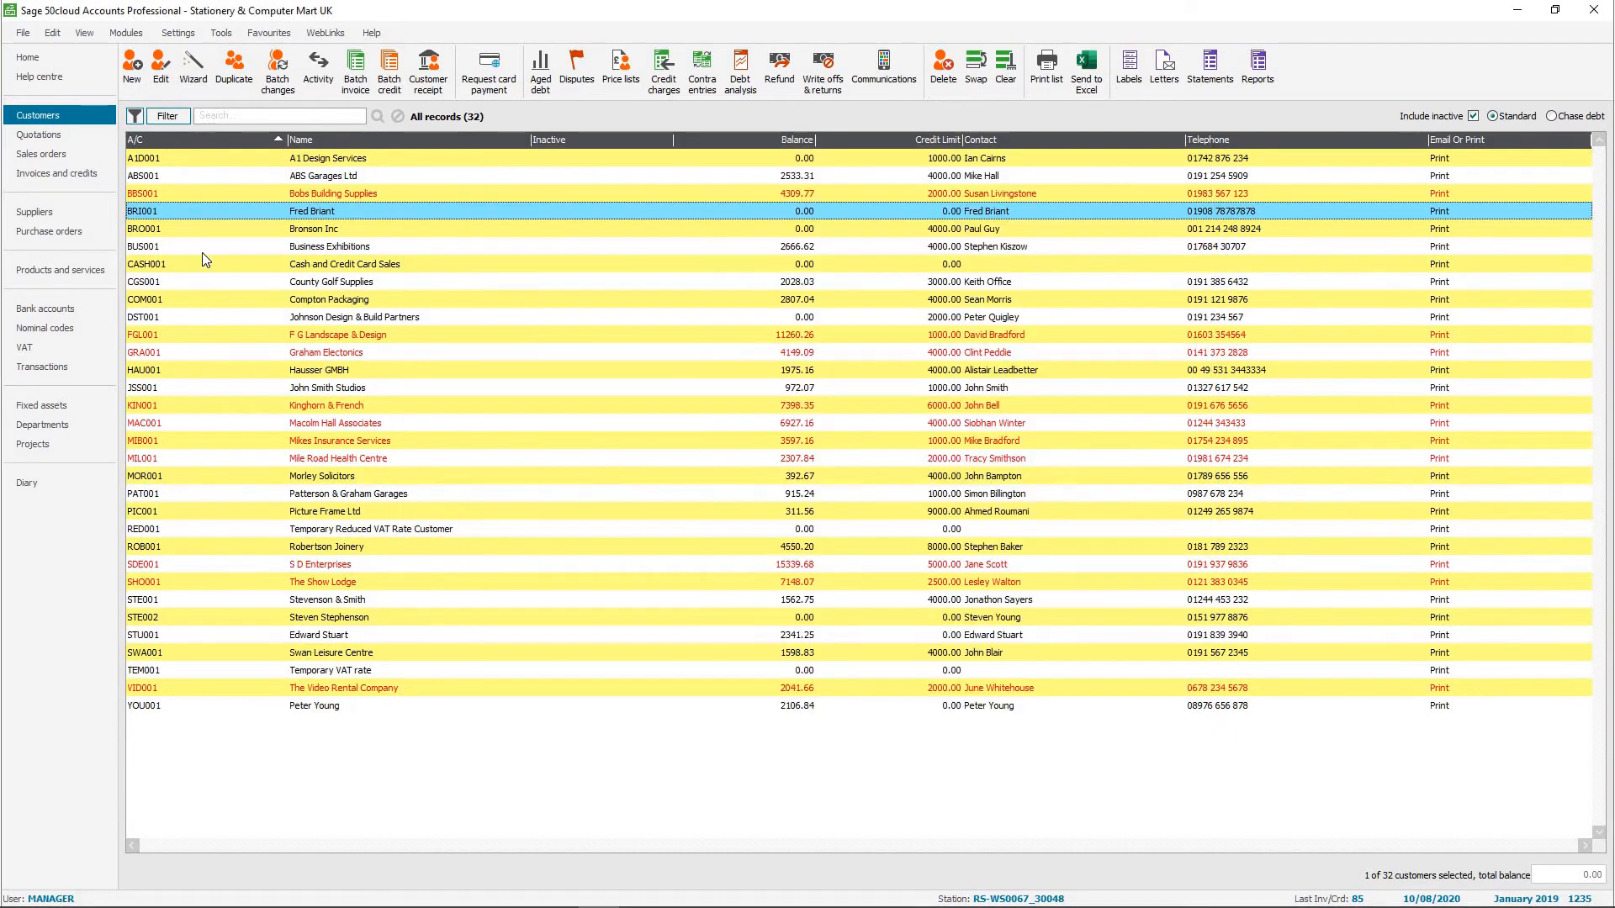
Review the default tax code settings on the Mears Insurance supplier record, and select the suppliers from Mears Insurance through Thompsons Electricals.
left_click(45, 210)
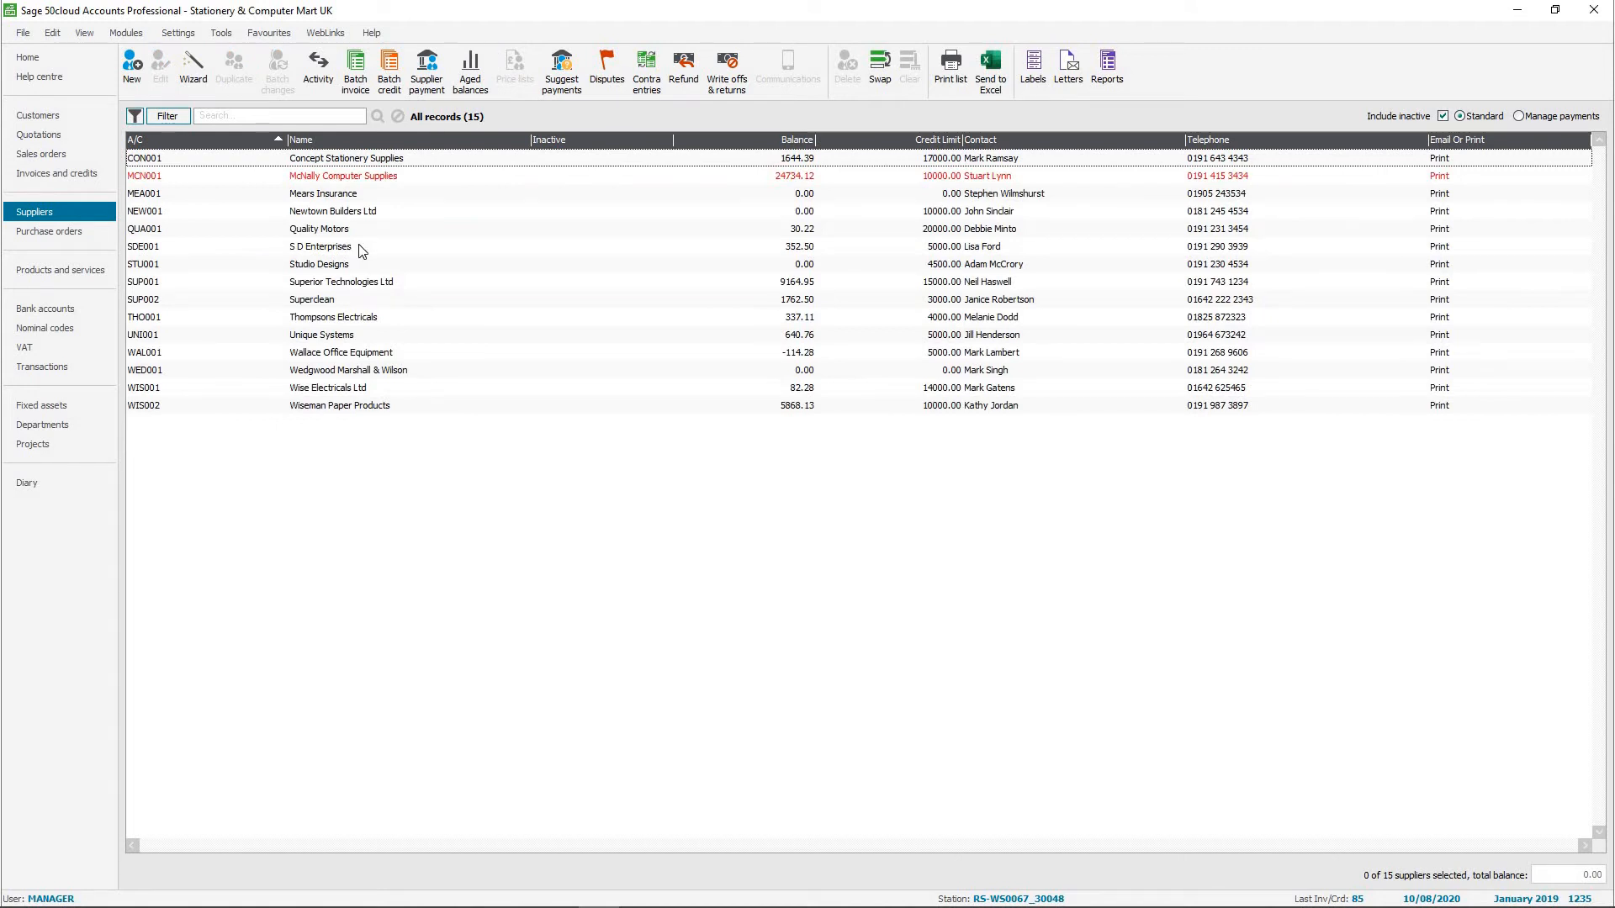
left_click(320, 198)
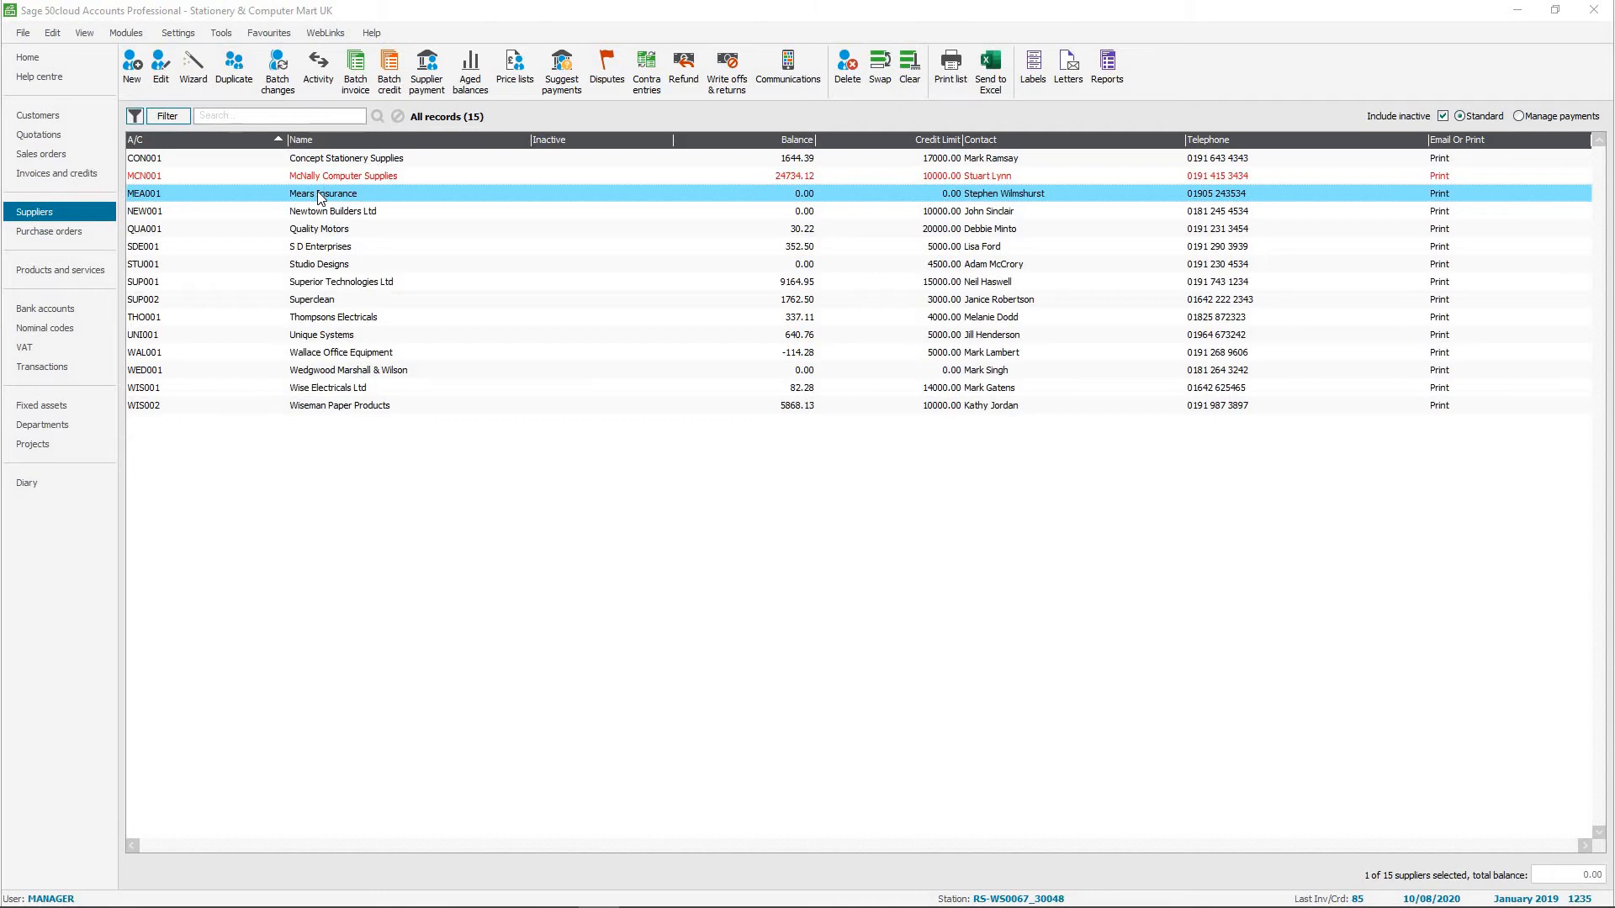
double_click(321, 198)
left_click(276, 246)
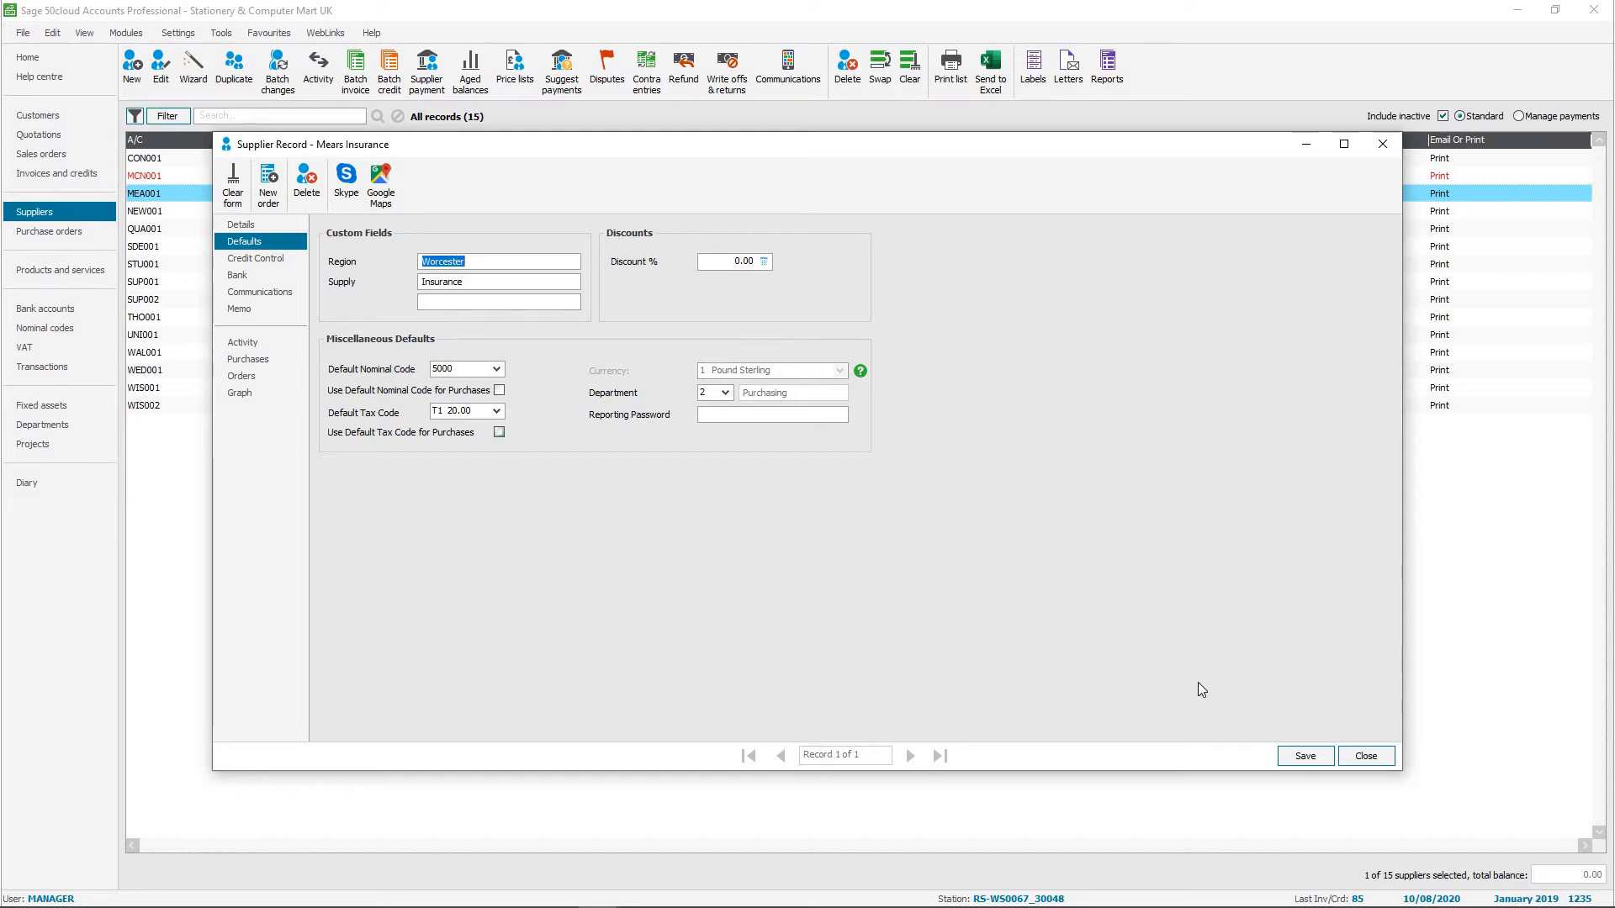
left_click(1361, 759)
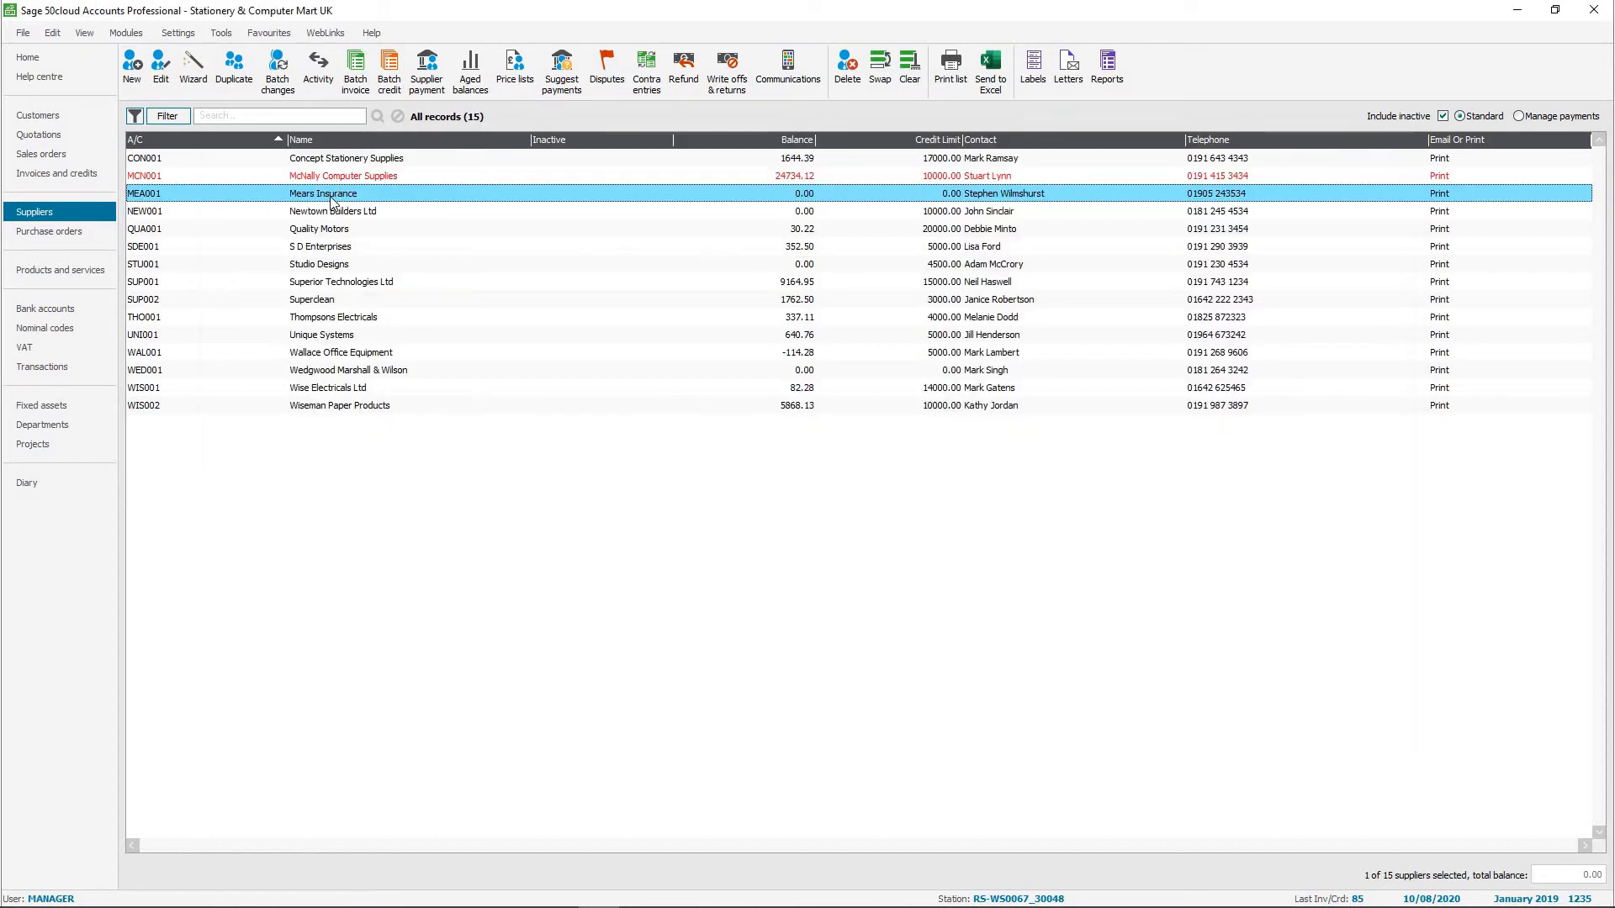
left_click(326, 316, "shift")
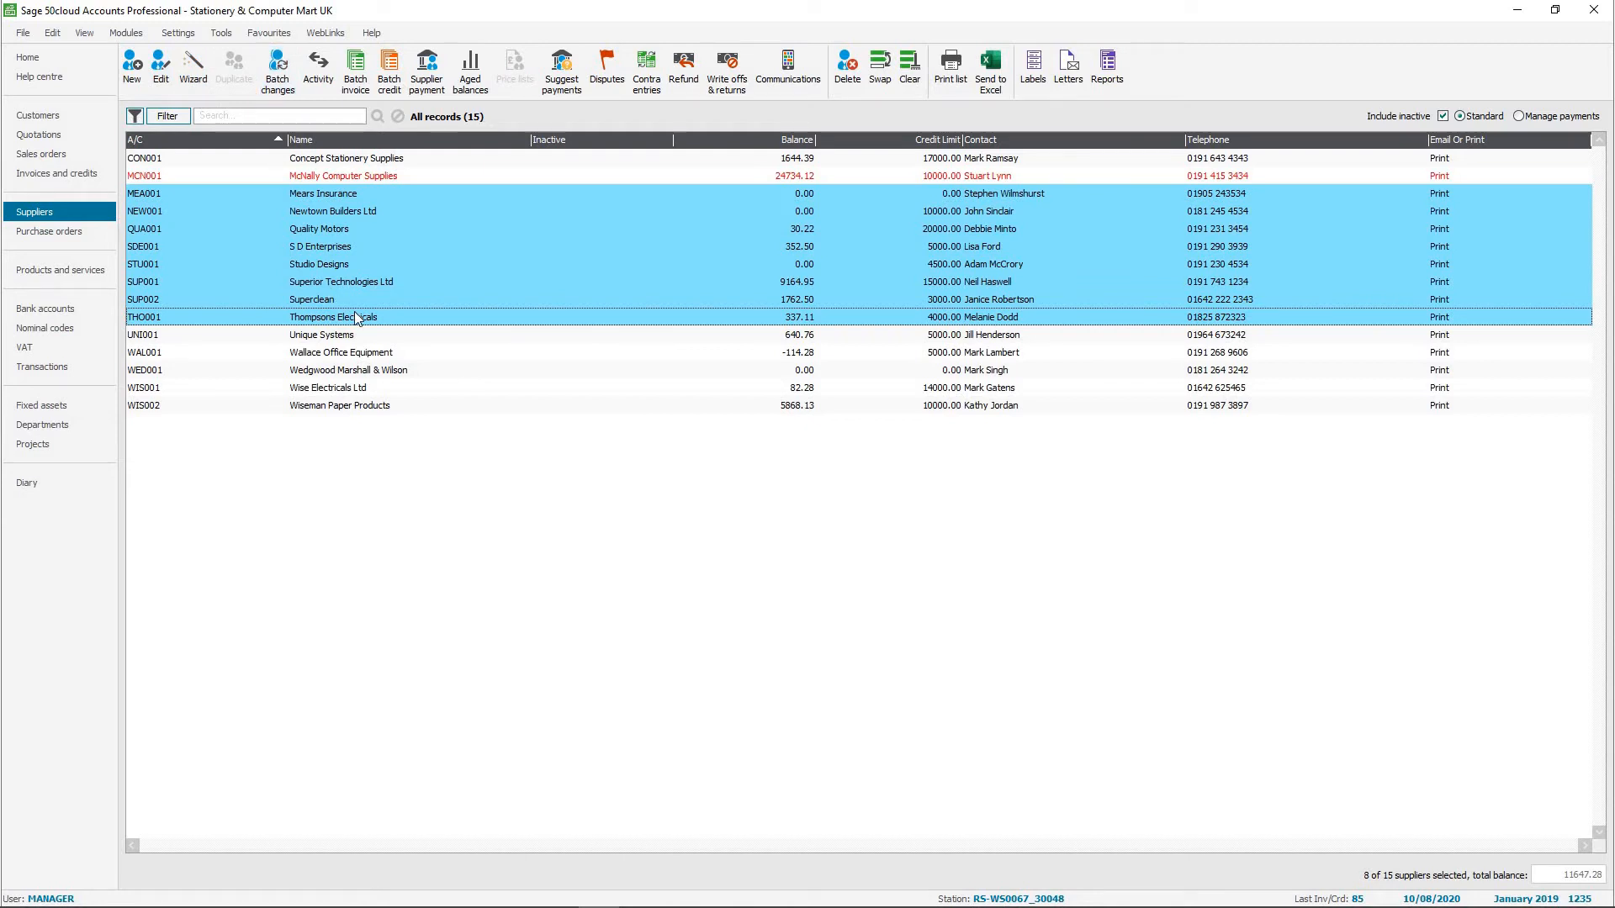
Set the tax code of the product "A4 Ledger Book - 5 Column" to T15 5.00, save the record and close it.
left_click(49, 276)
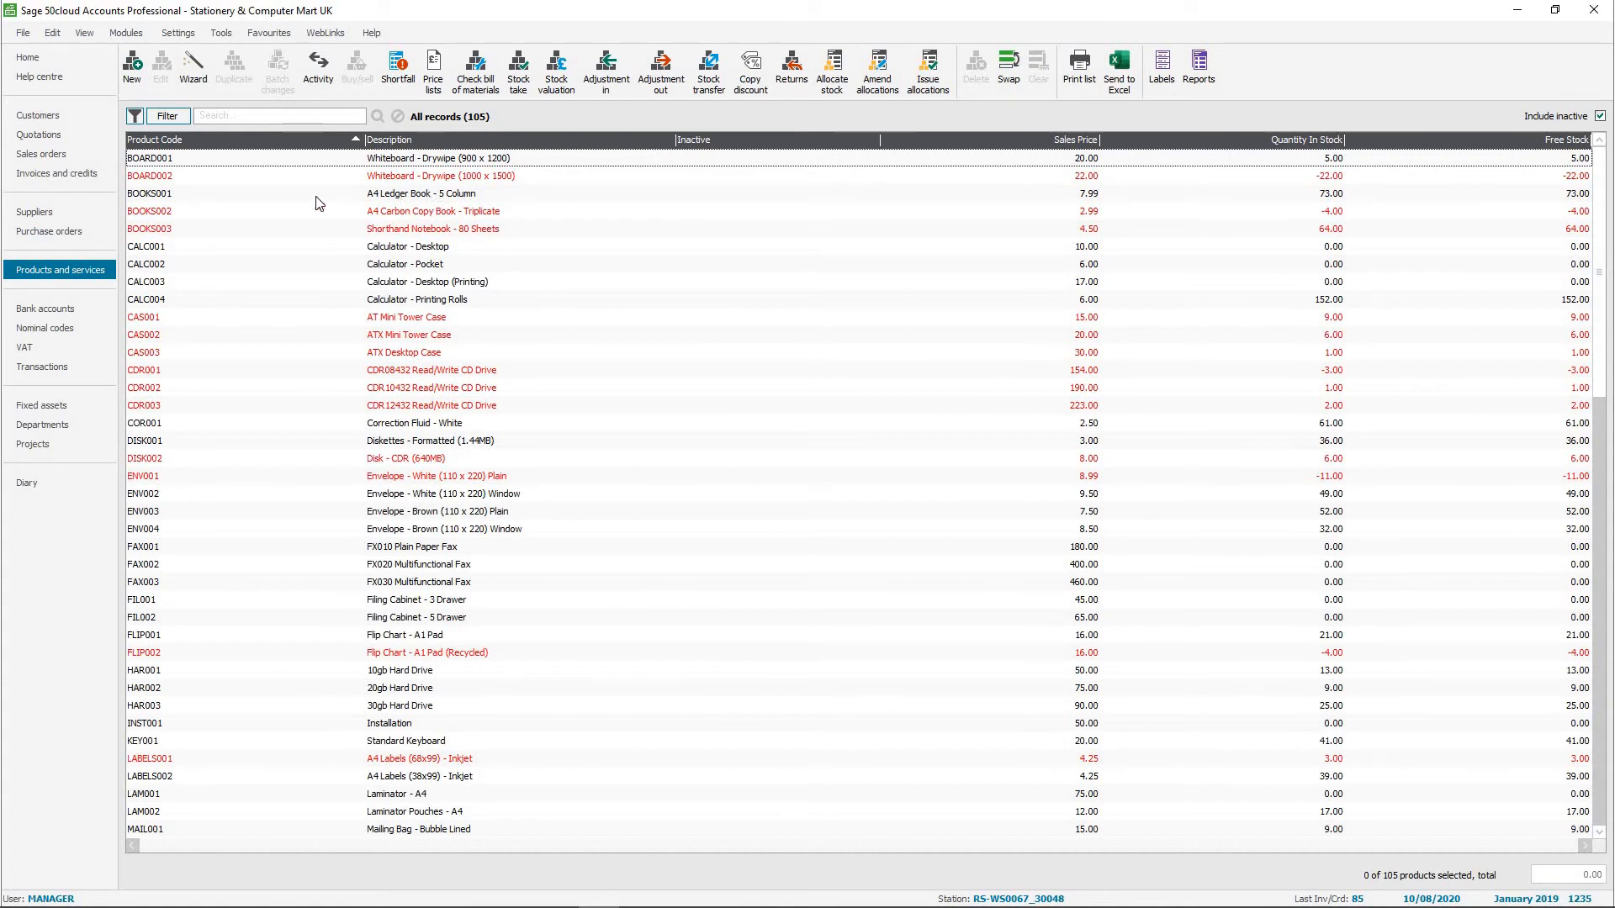
left_click(405, 196)
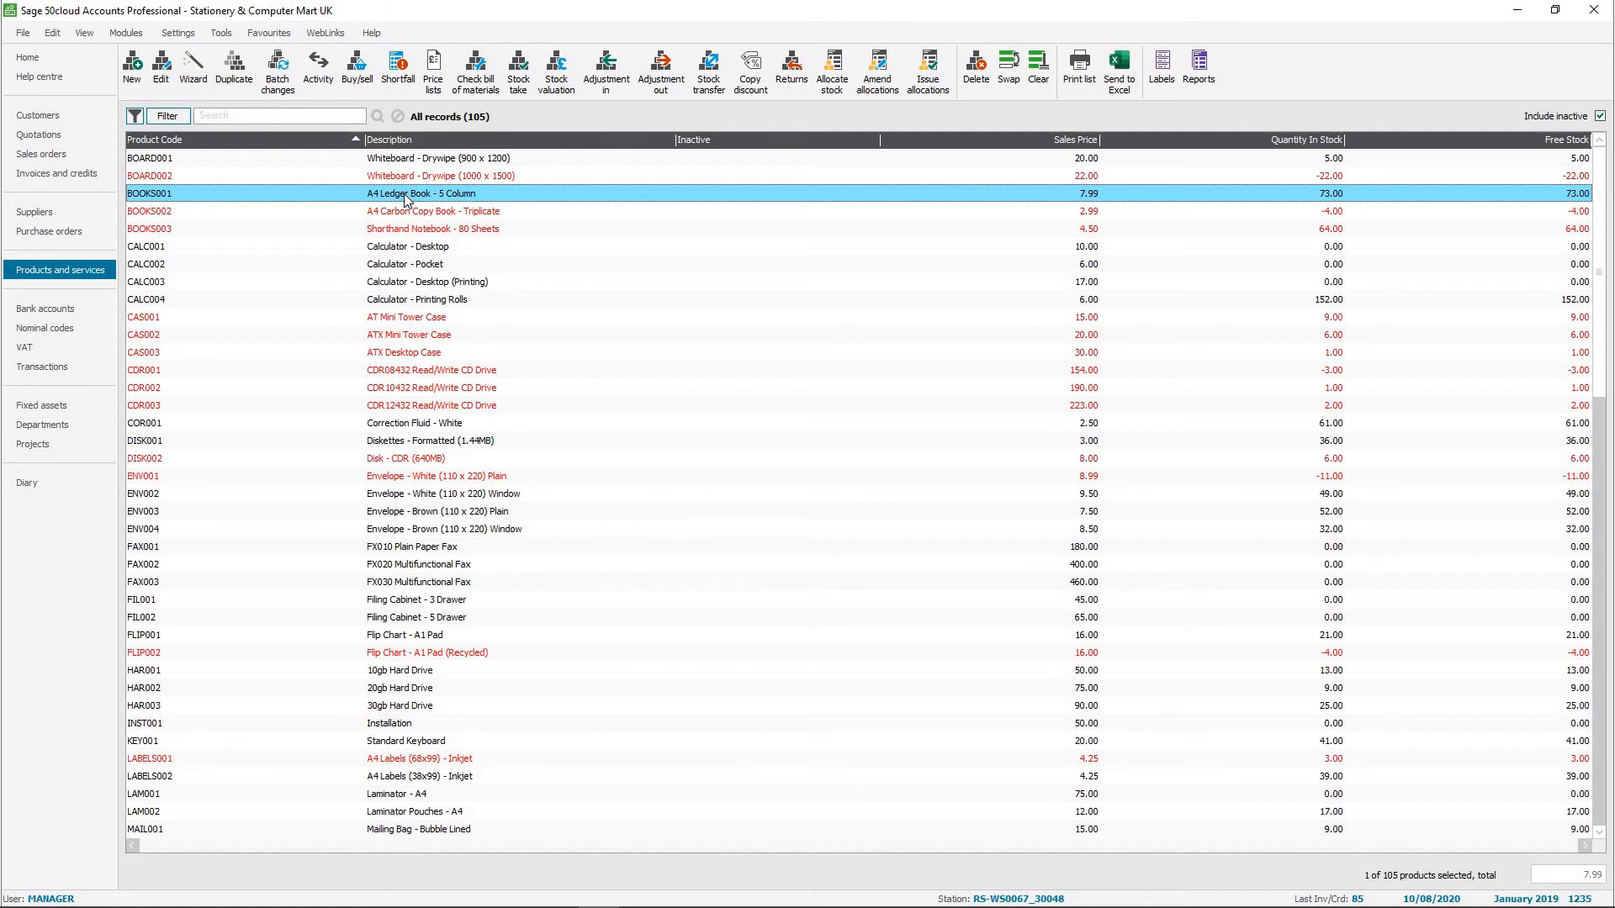
double_click(405, 196)
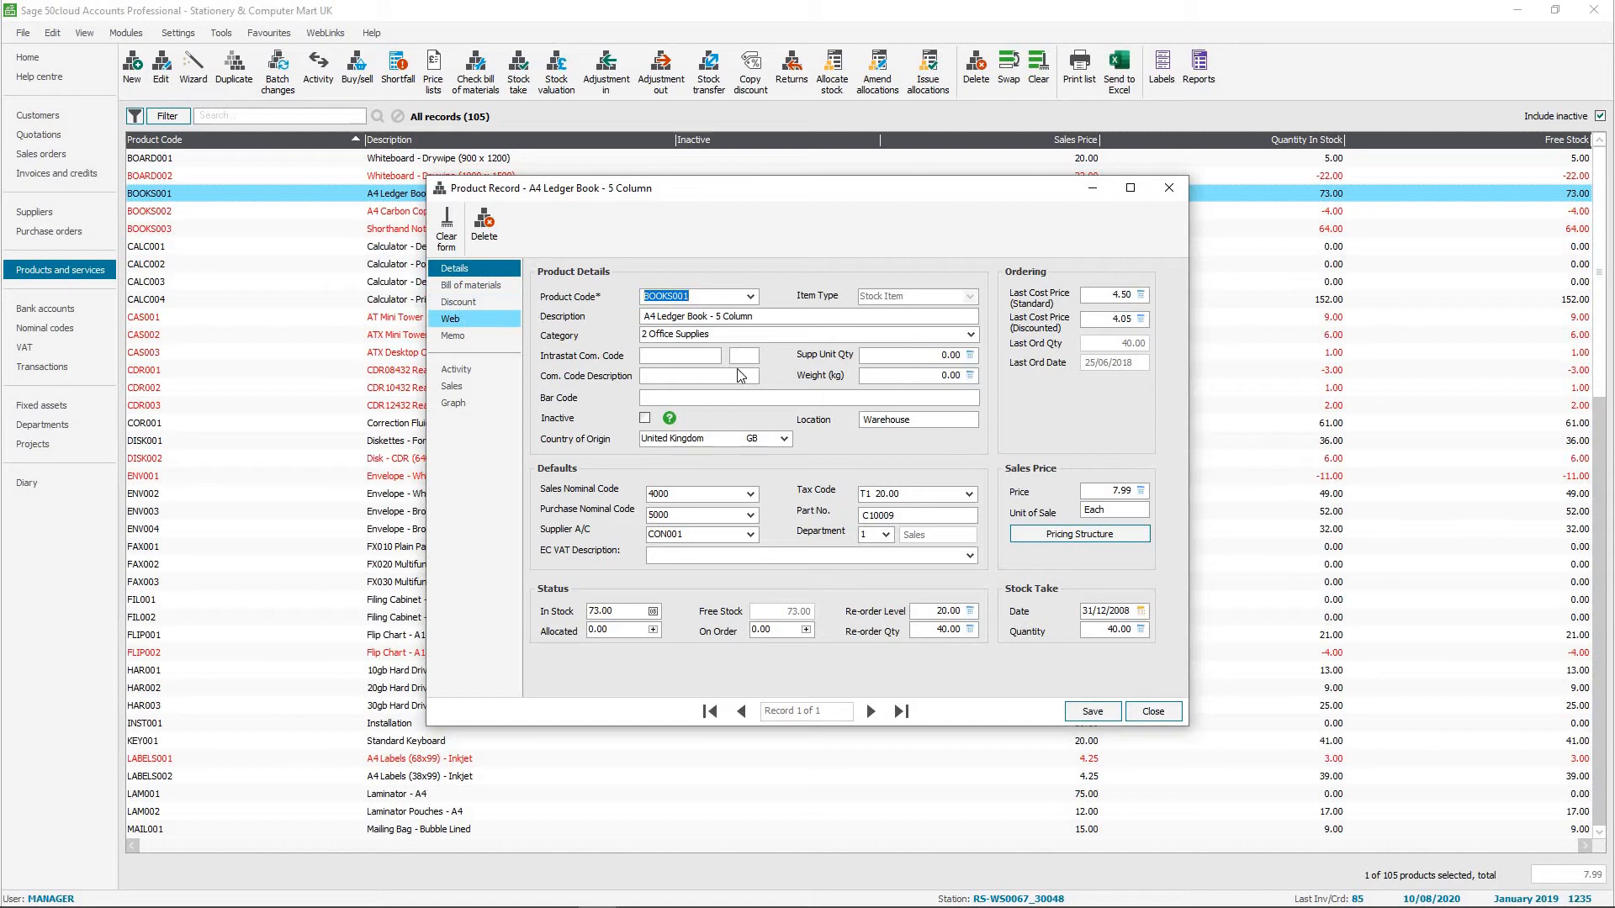
left_click(969, 495)
scroll(969, 552, "down", 2)
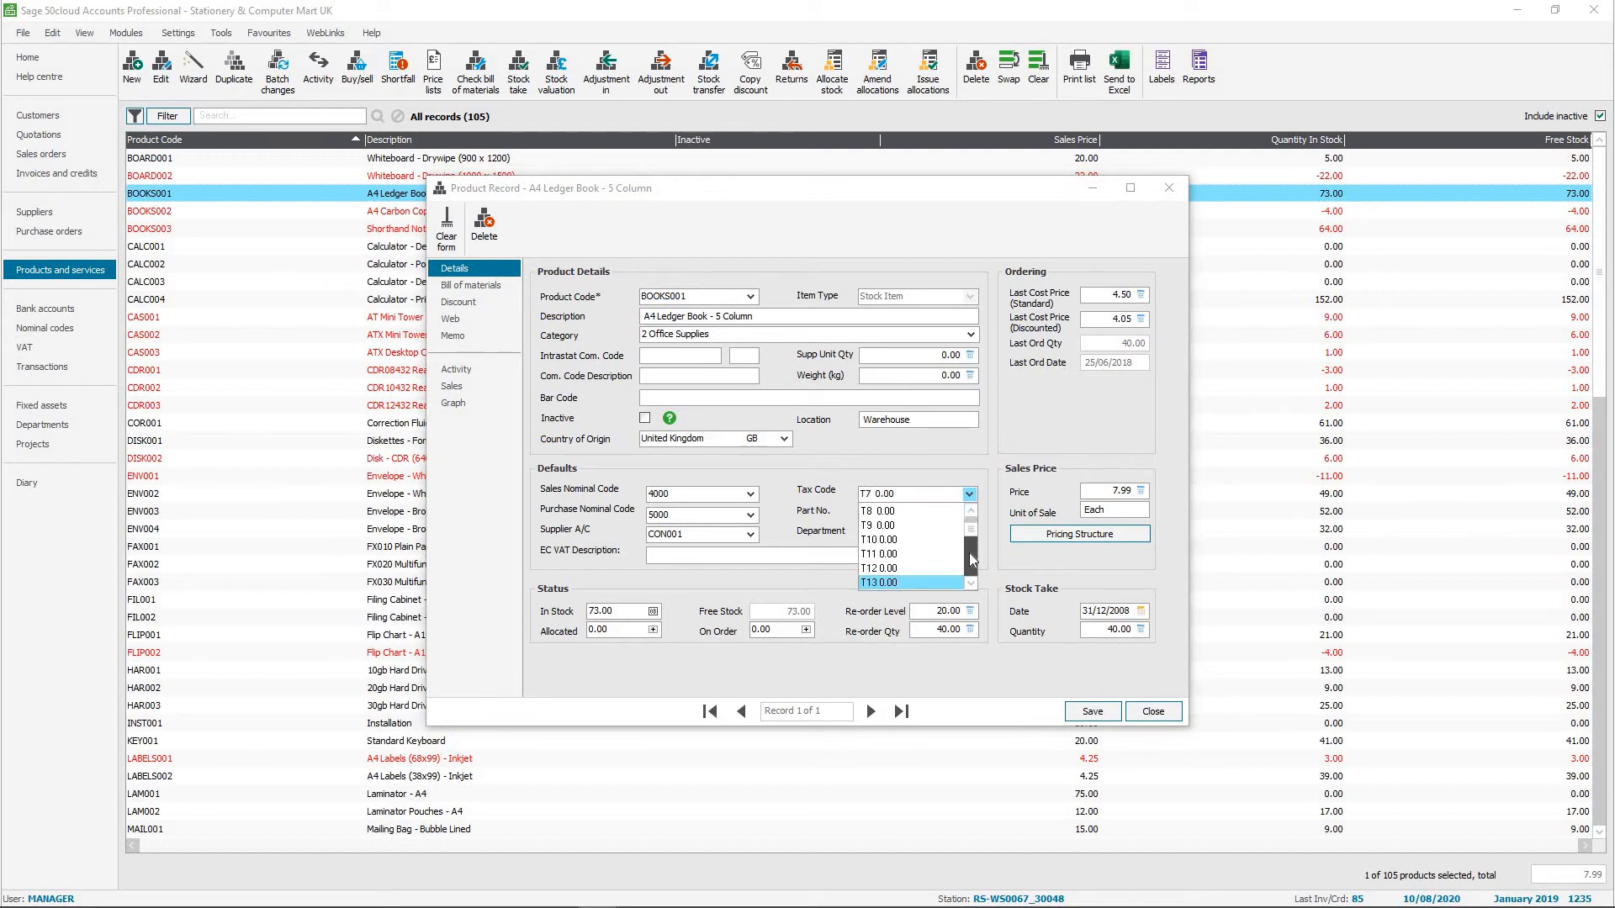
scroll(969, 553, "down", 1)
left_click(908, 535)
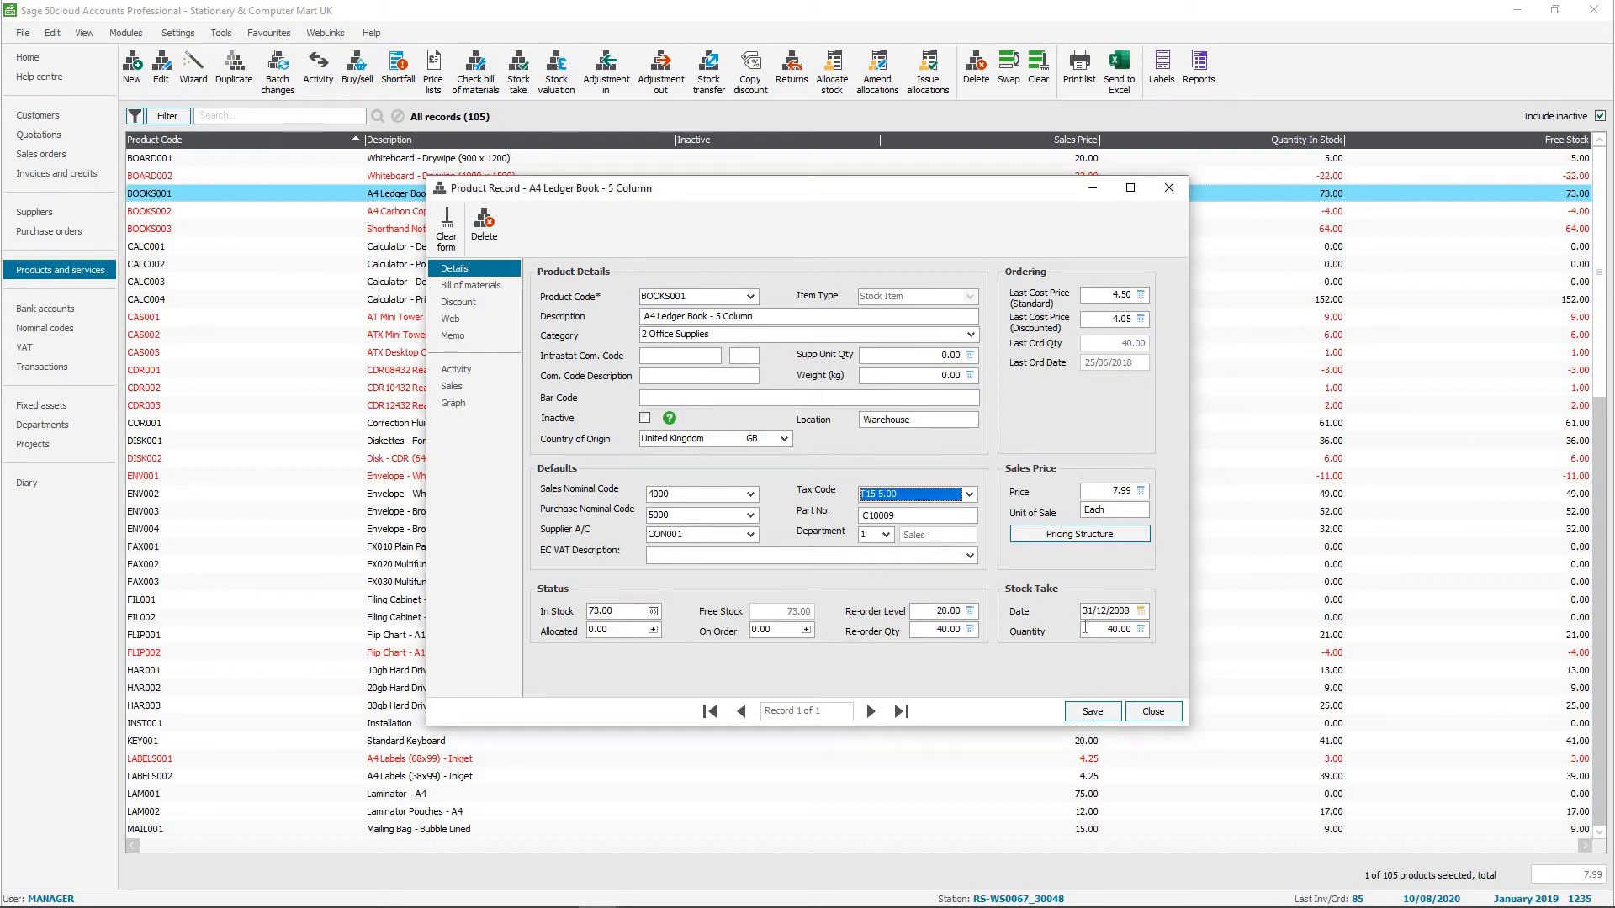
left_click(1092, 711)
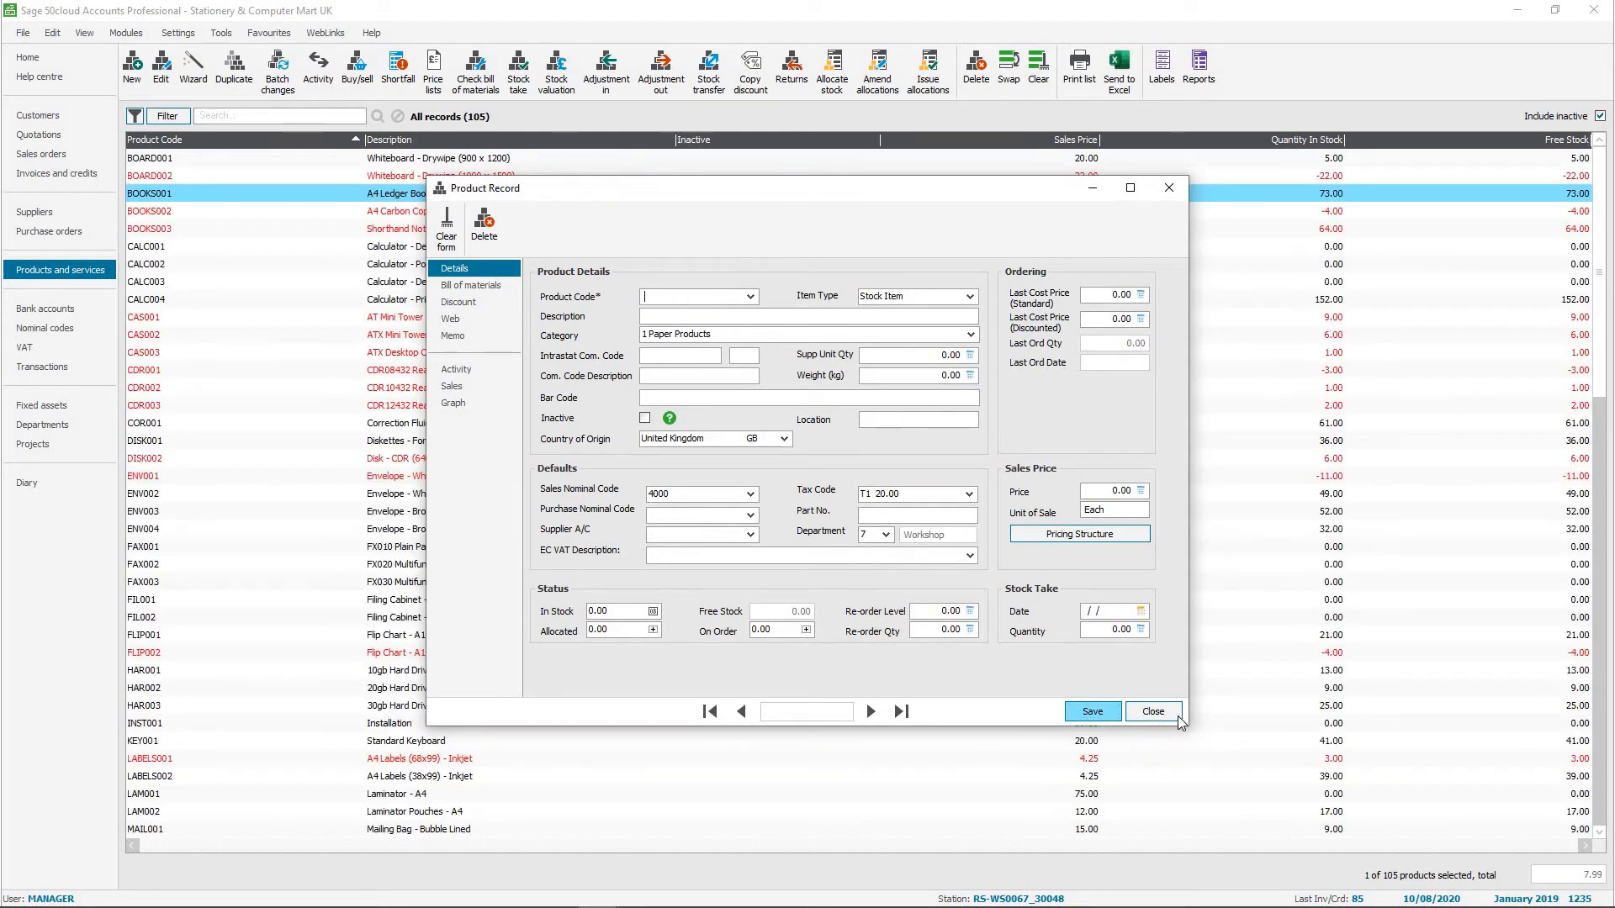
left_click(1153, 713)
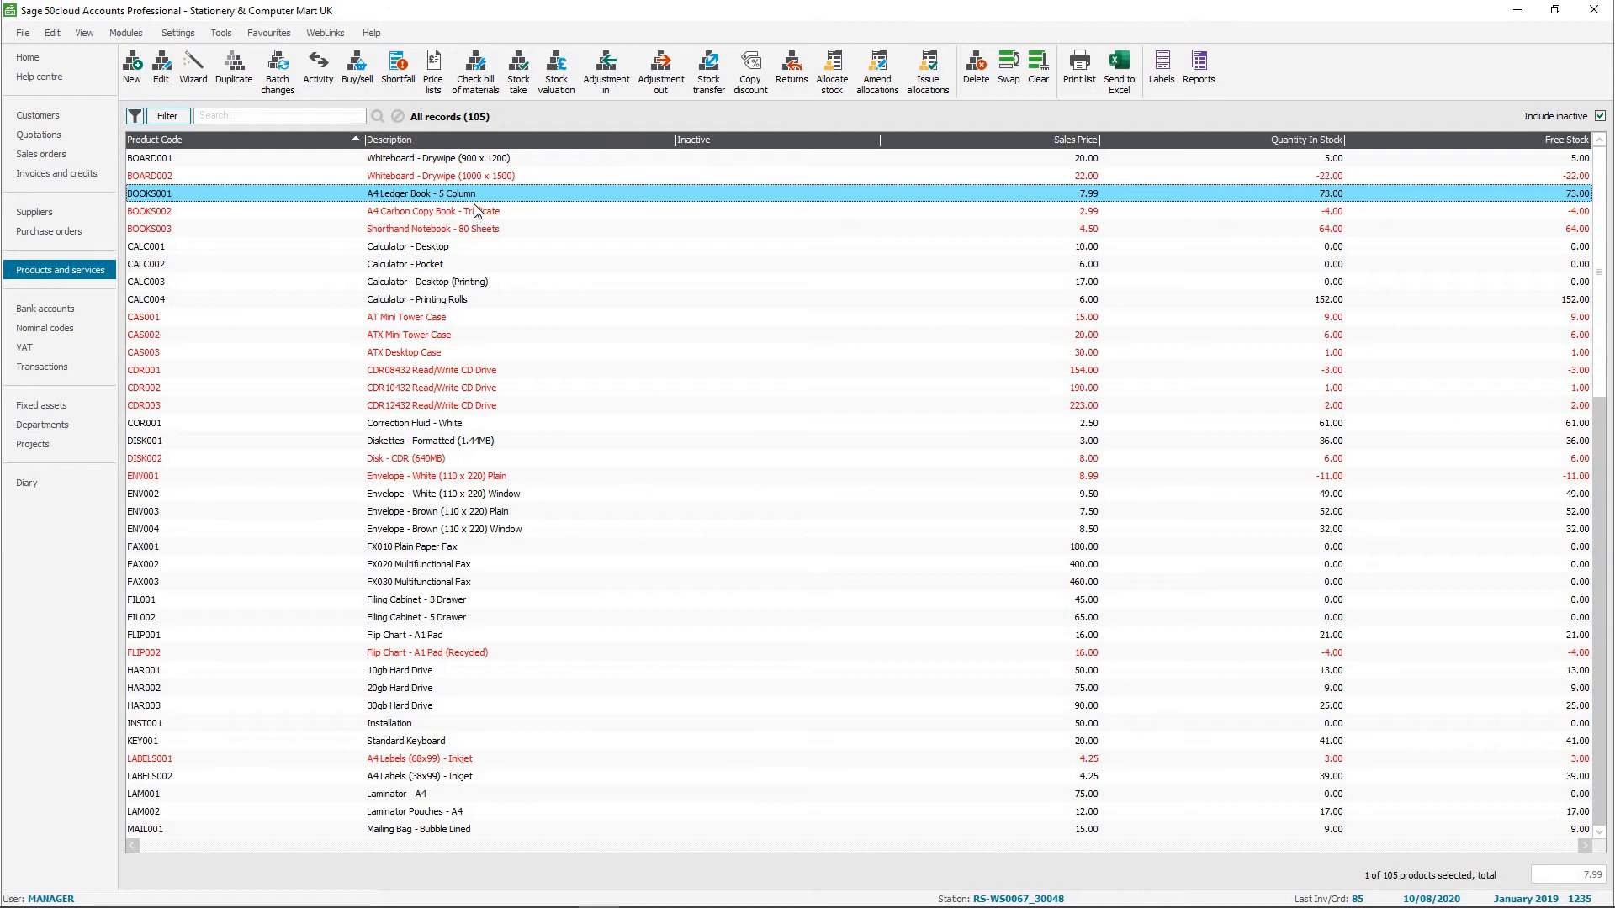
Open the special item tax code options in the invoice and order defaults.
left_click(191, 38)
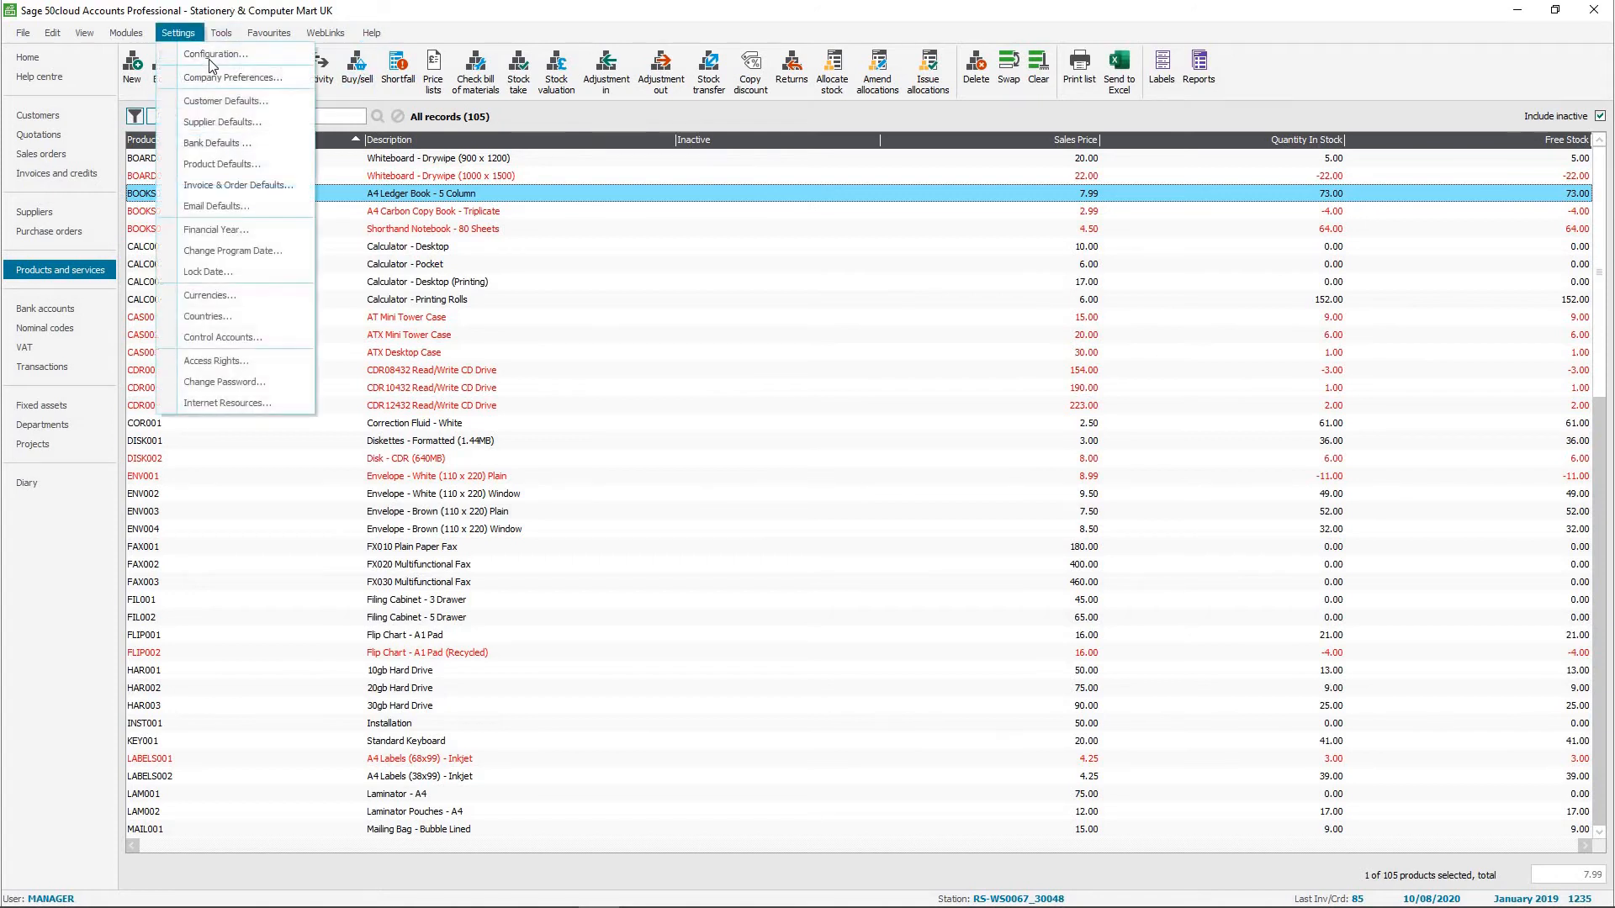
left_click(240, 186)
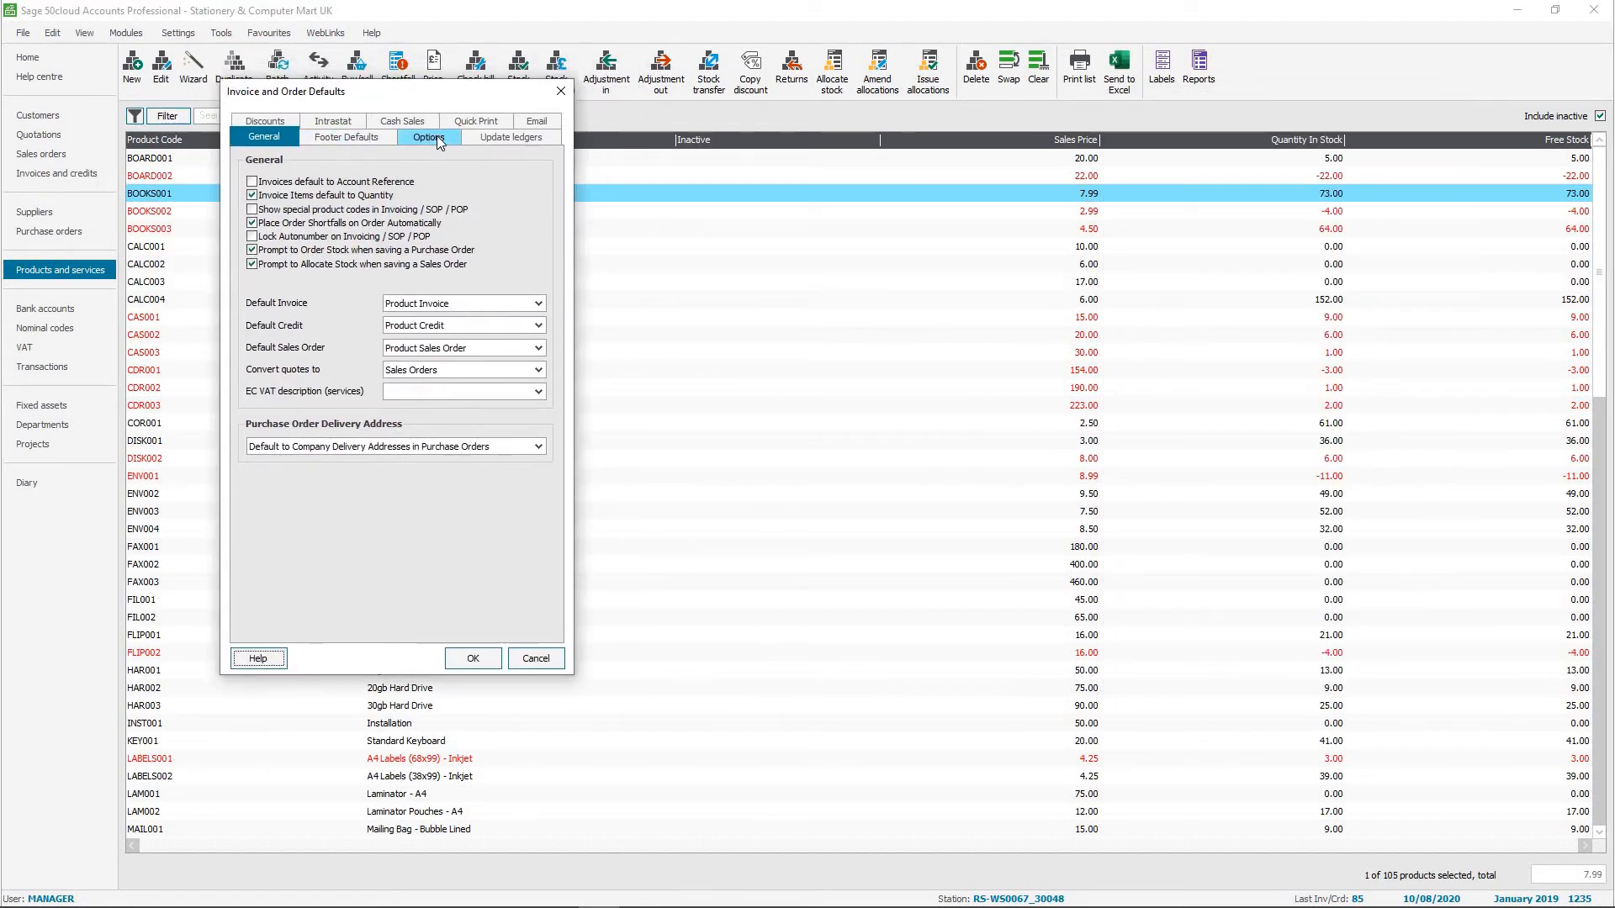
left_click(436, 137)
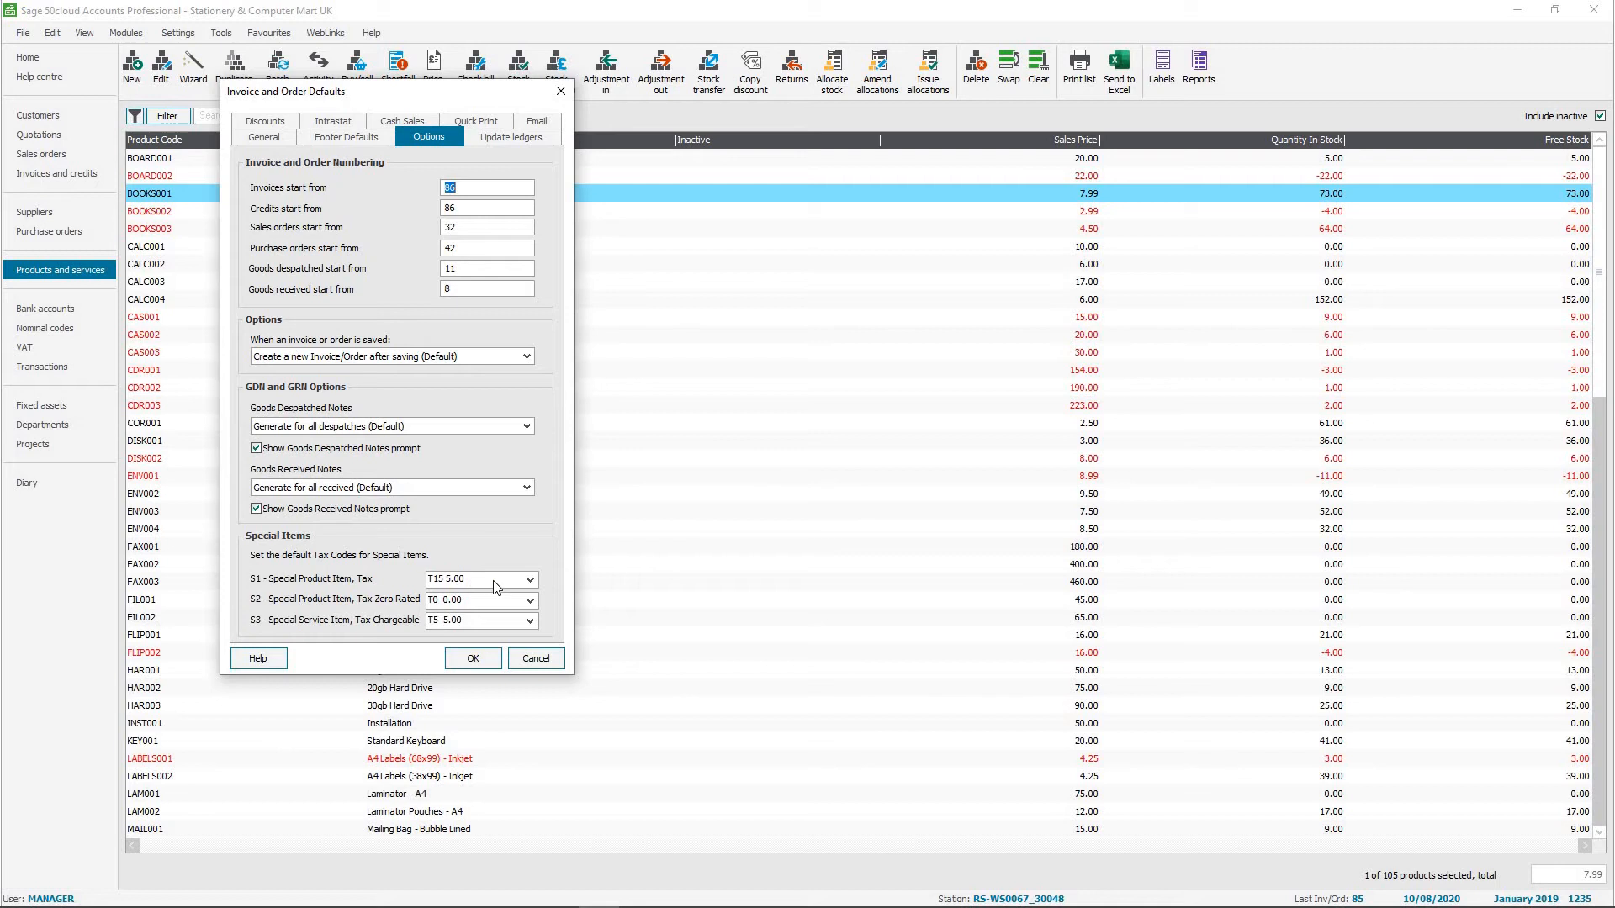
left_click(530, 580)
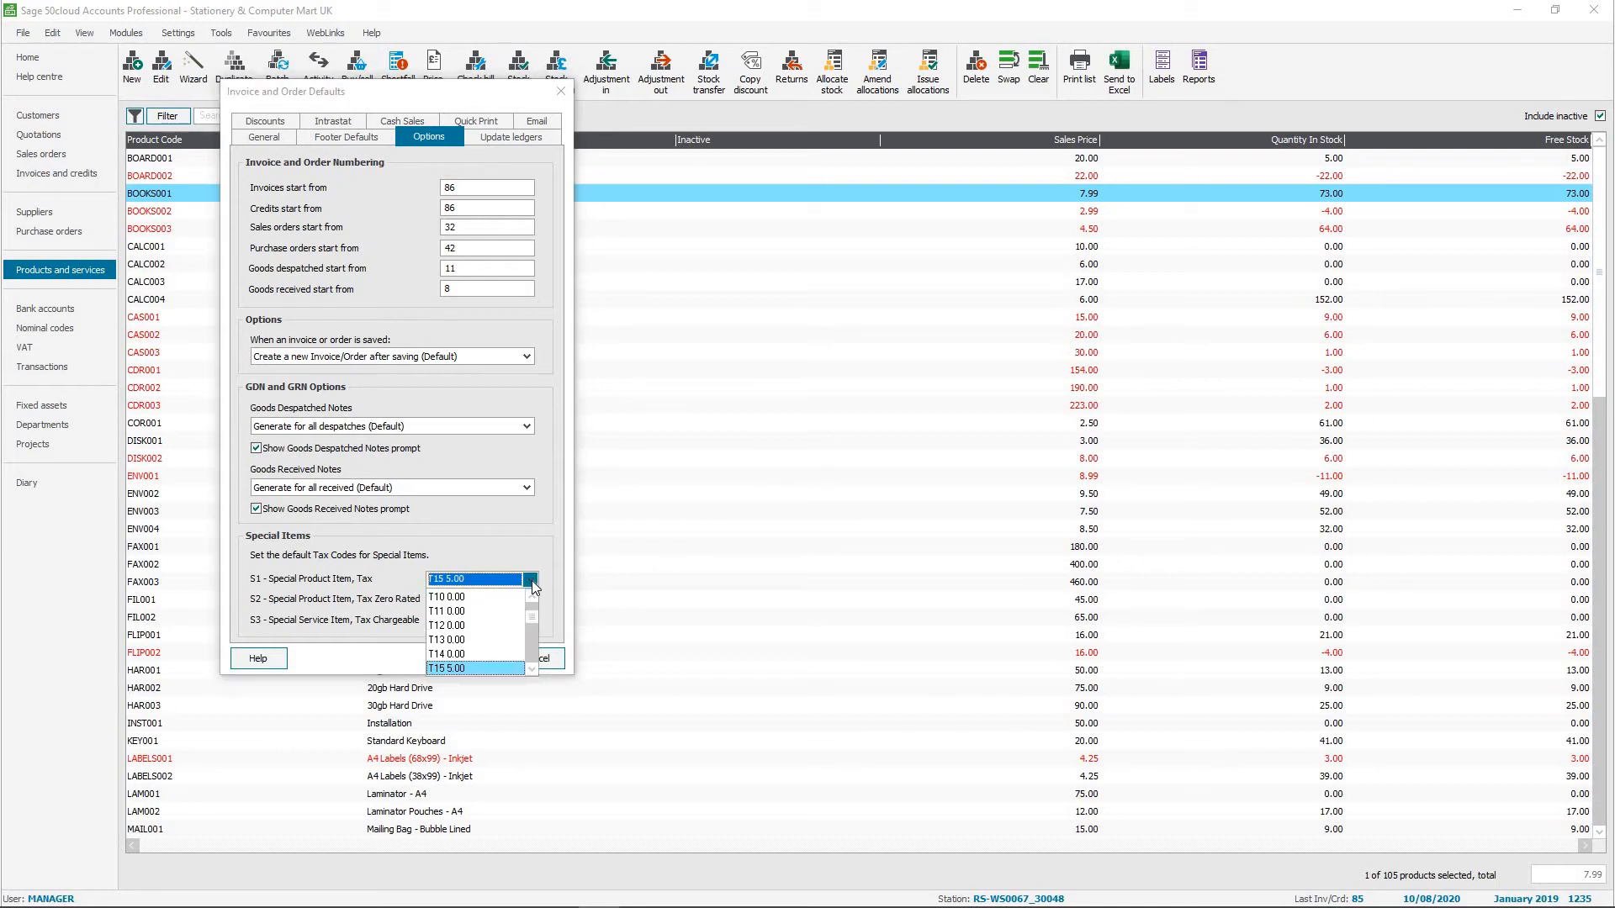
left_click(534, 597)
left_click(457, 609)
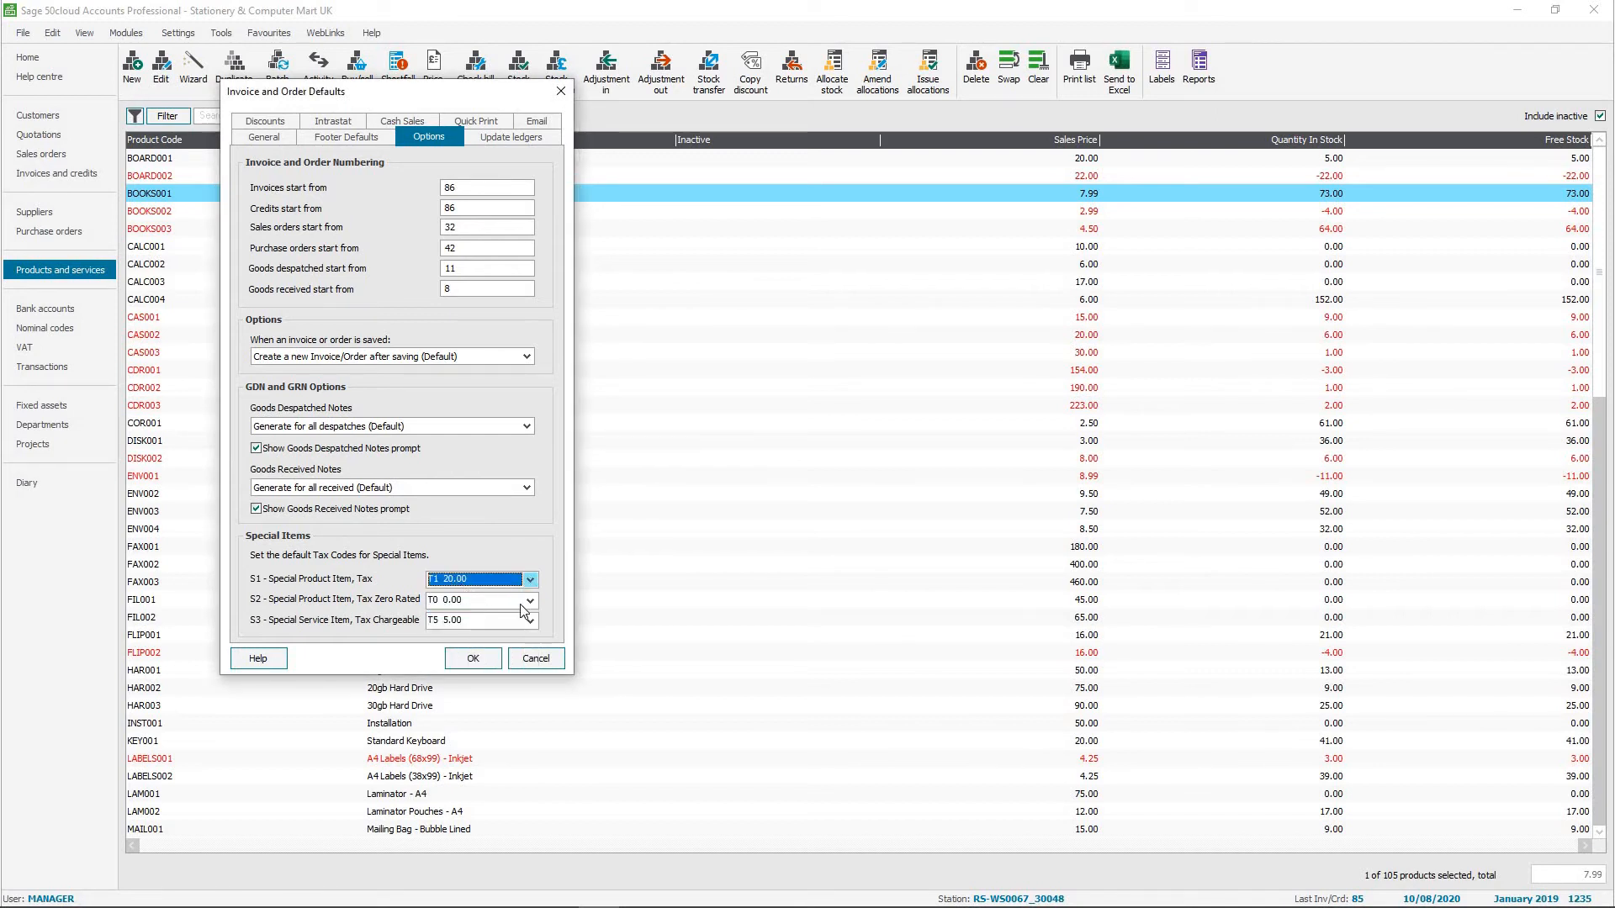
key("alt+Down")
left_click(535, 638)
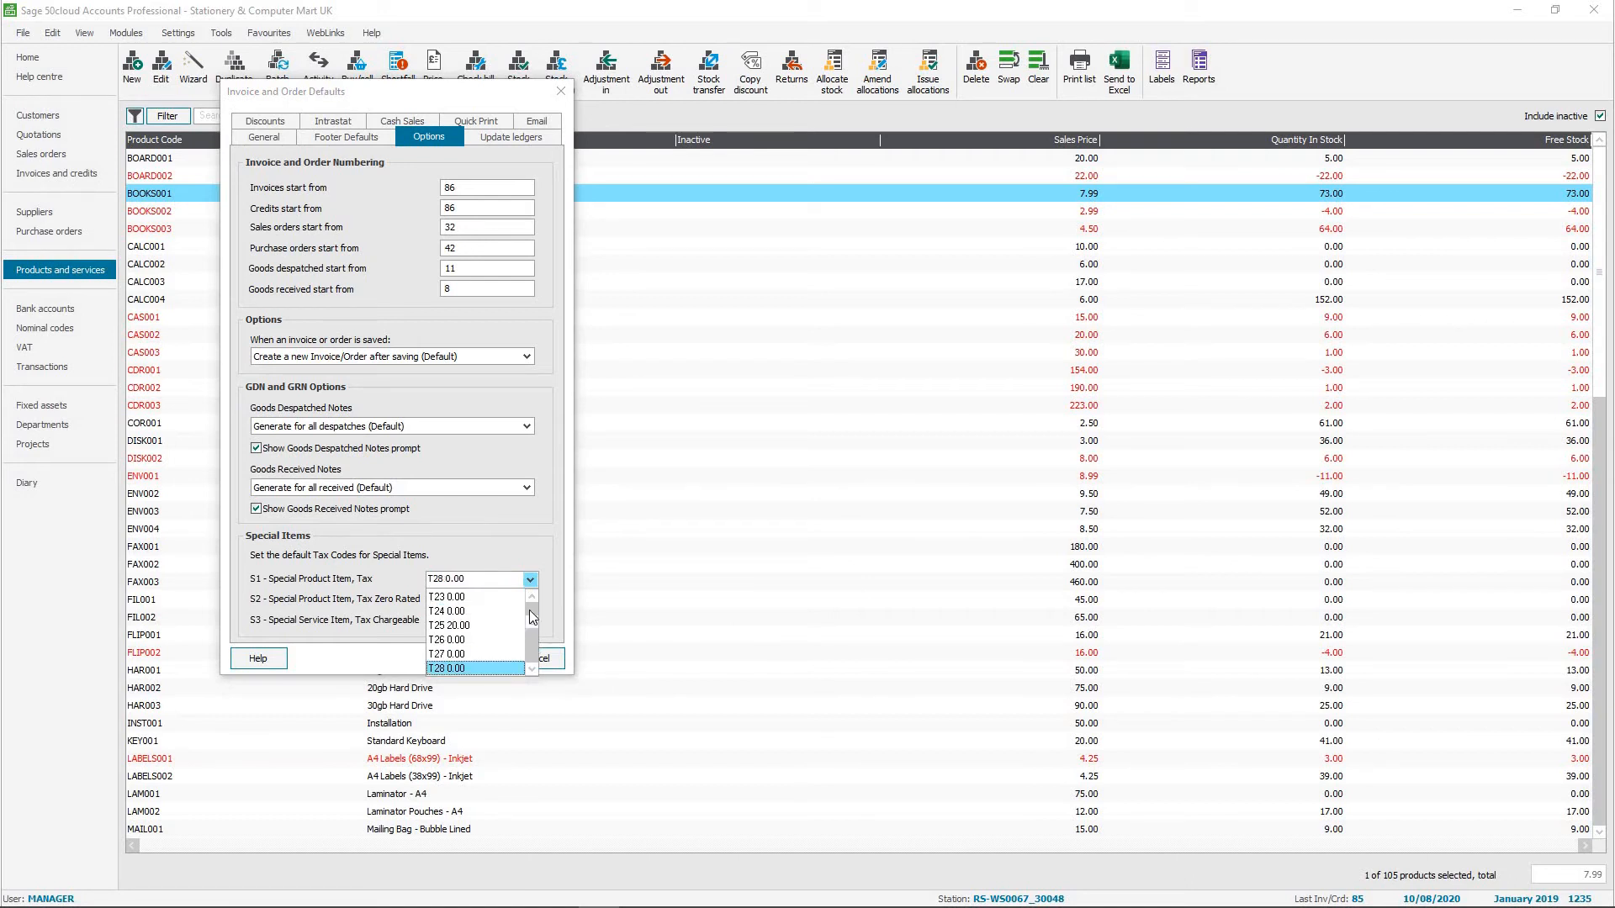
left_click(530, 610)
left_click_drag(530, 610, 531, 615)
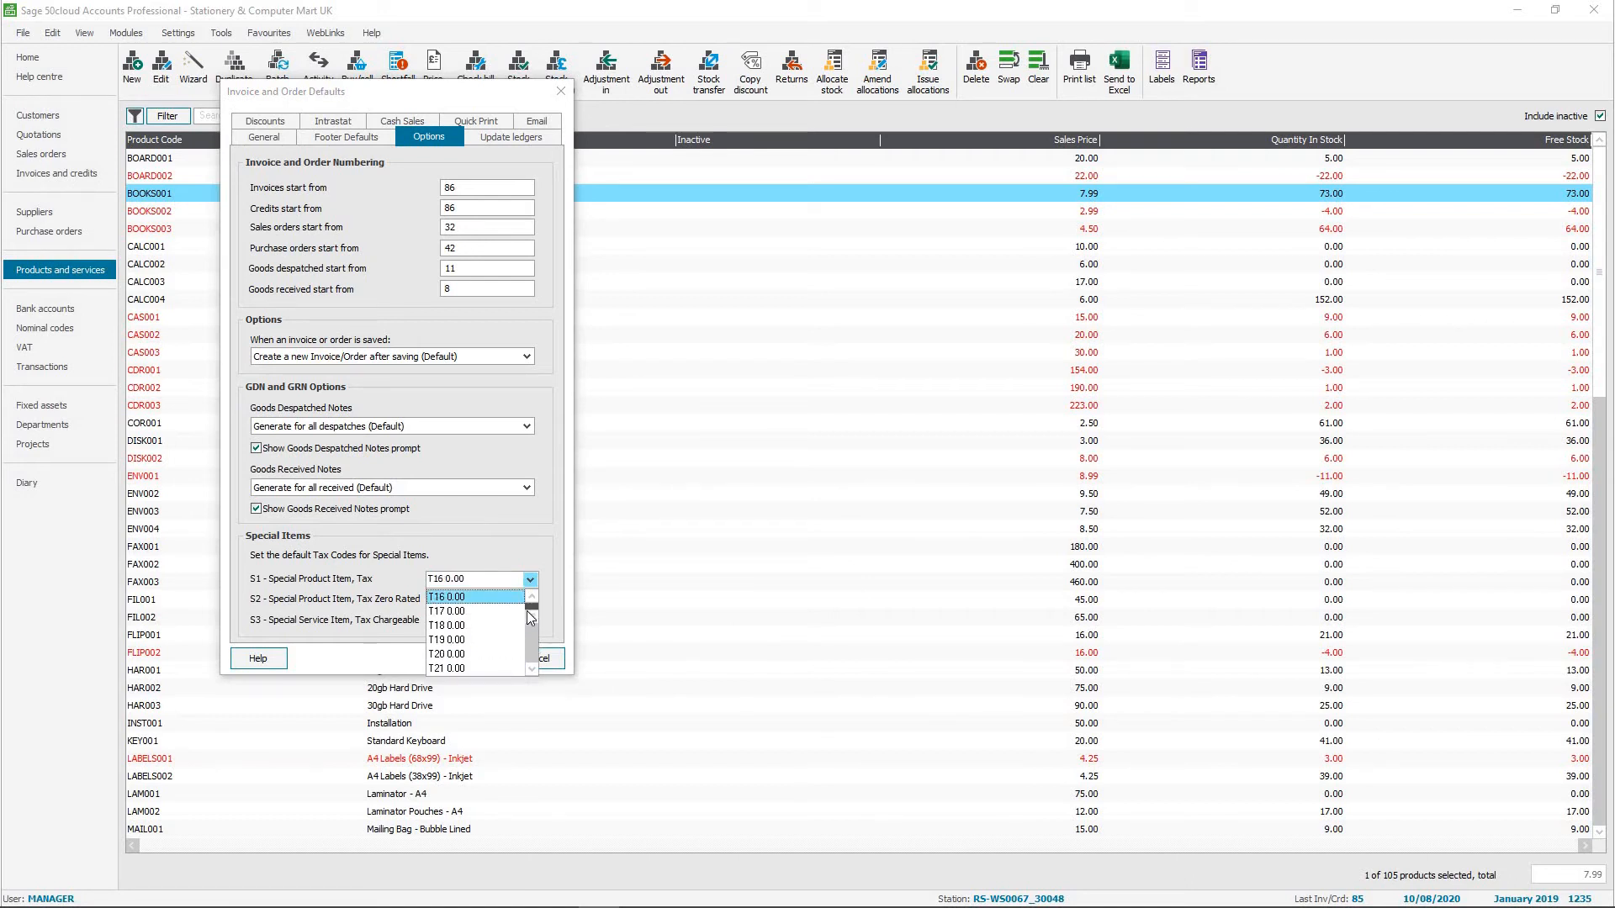
left_click(401, 588)
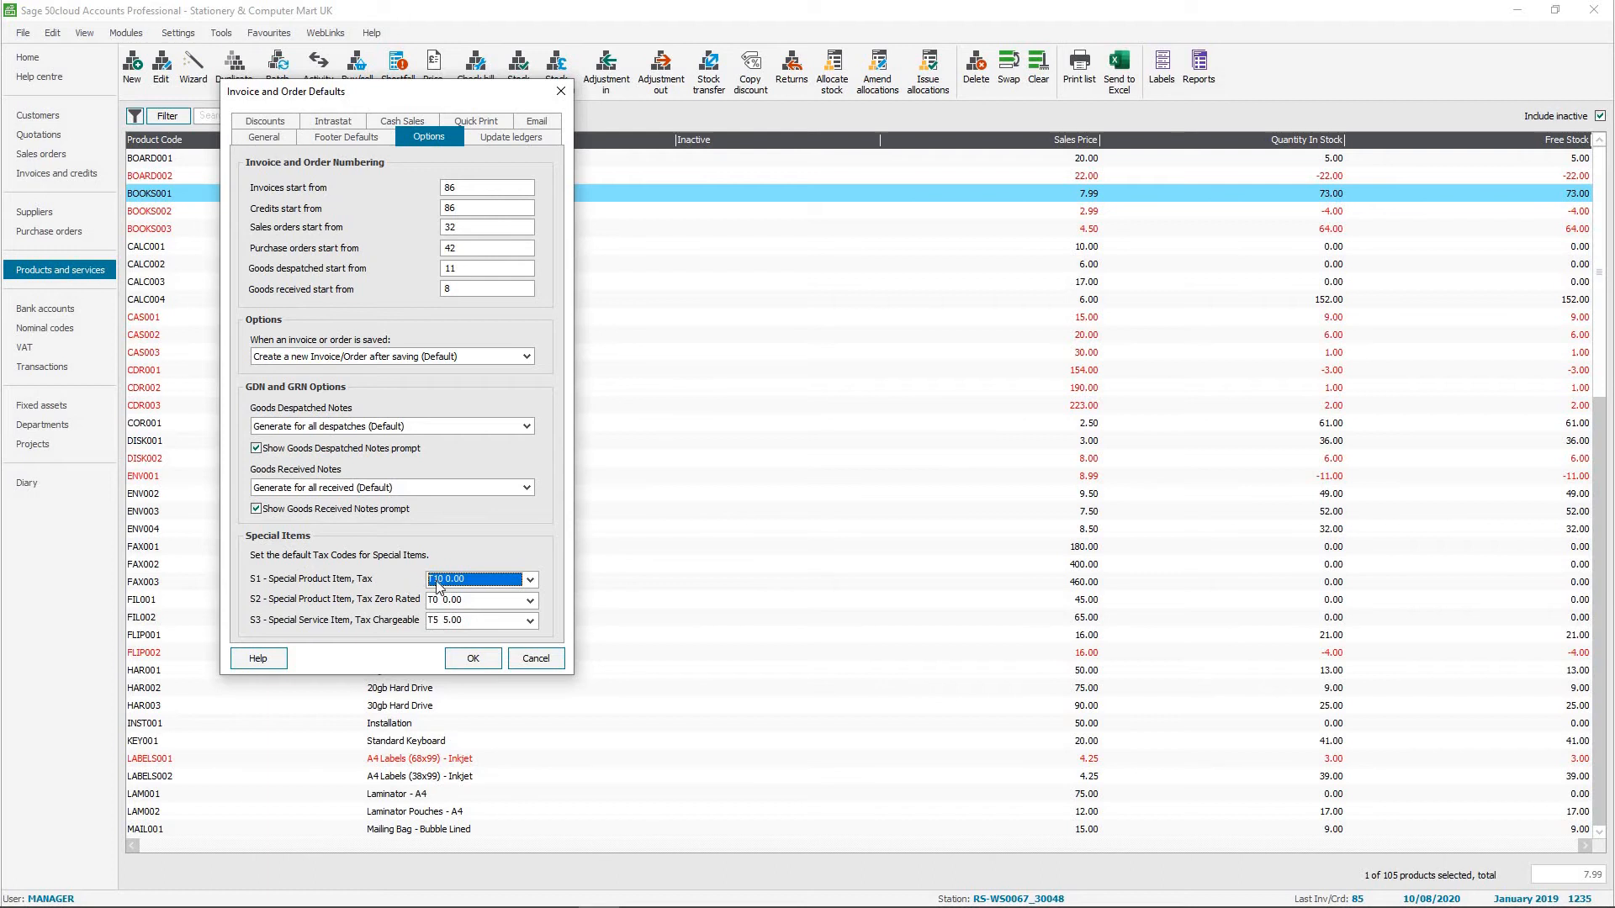
Set the default tax code for the S1 special product item to T15 5.00 and apply the invoice and order defaults.
left_click(529, 580)
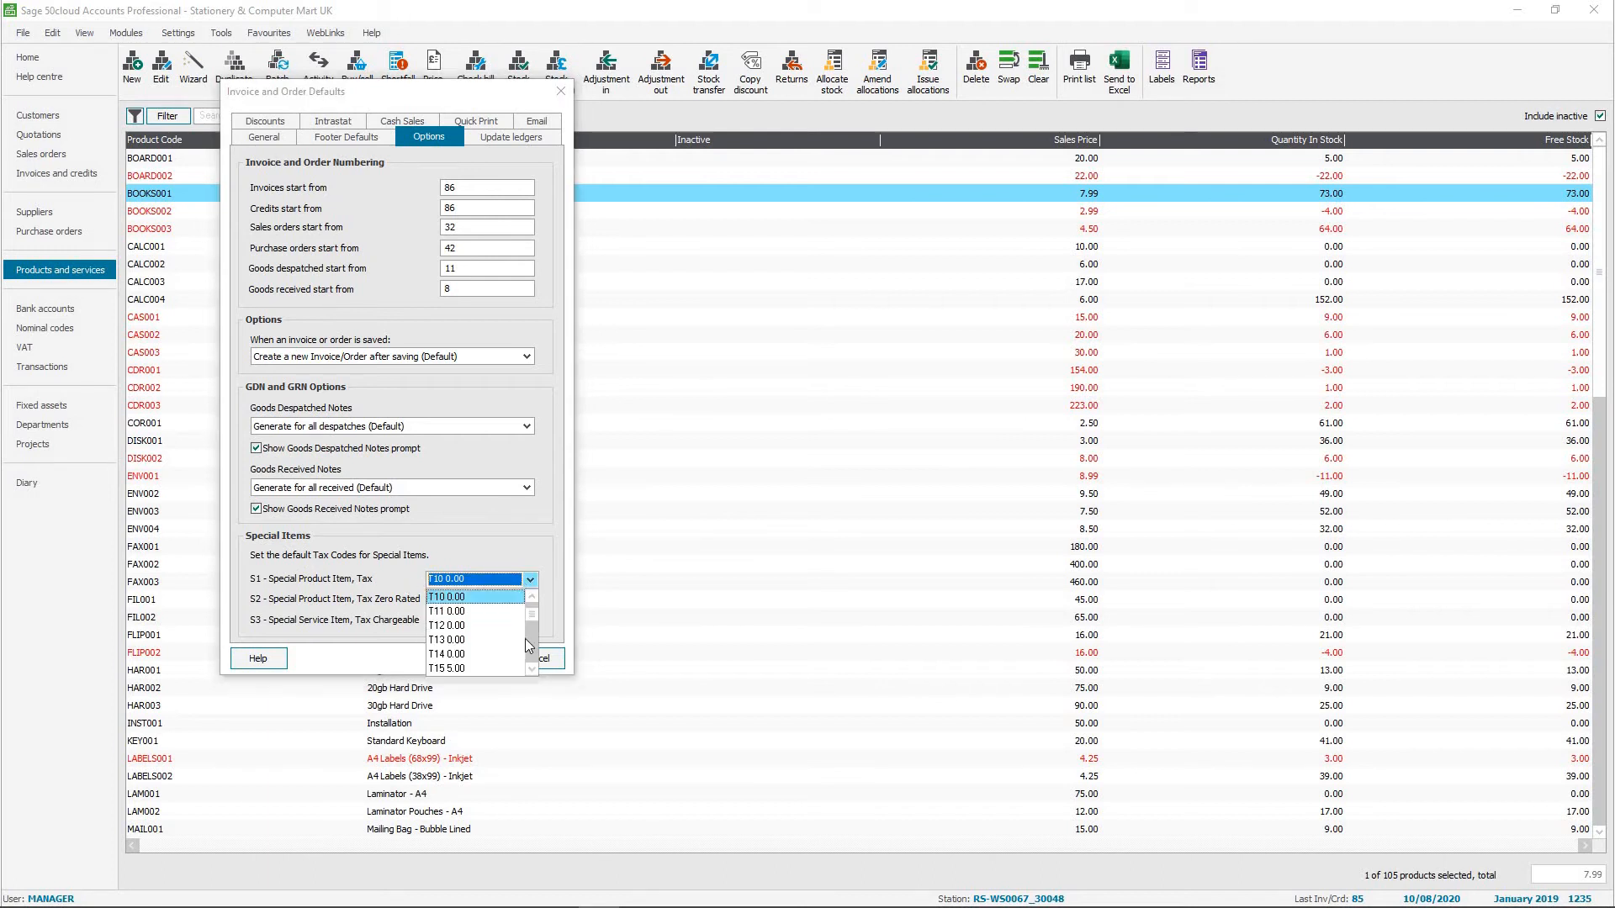
left_click(446, 668)
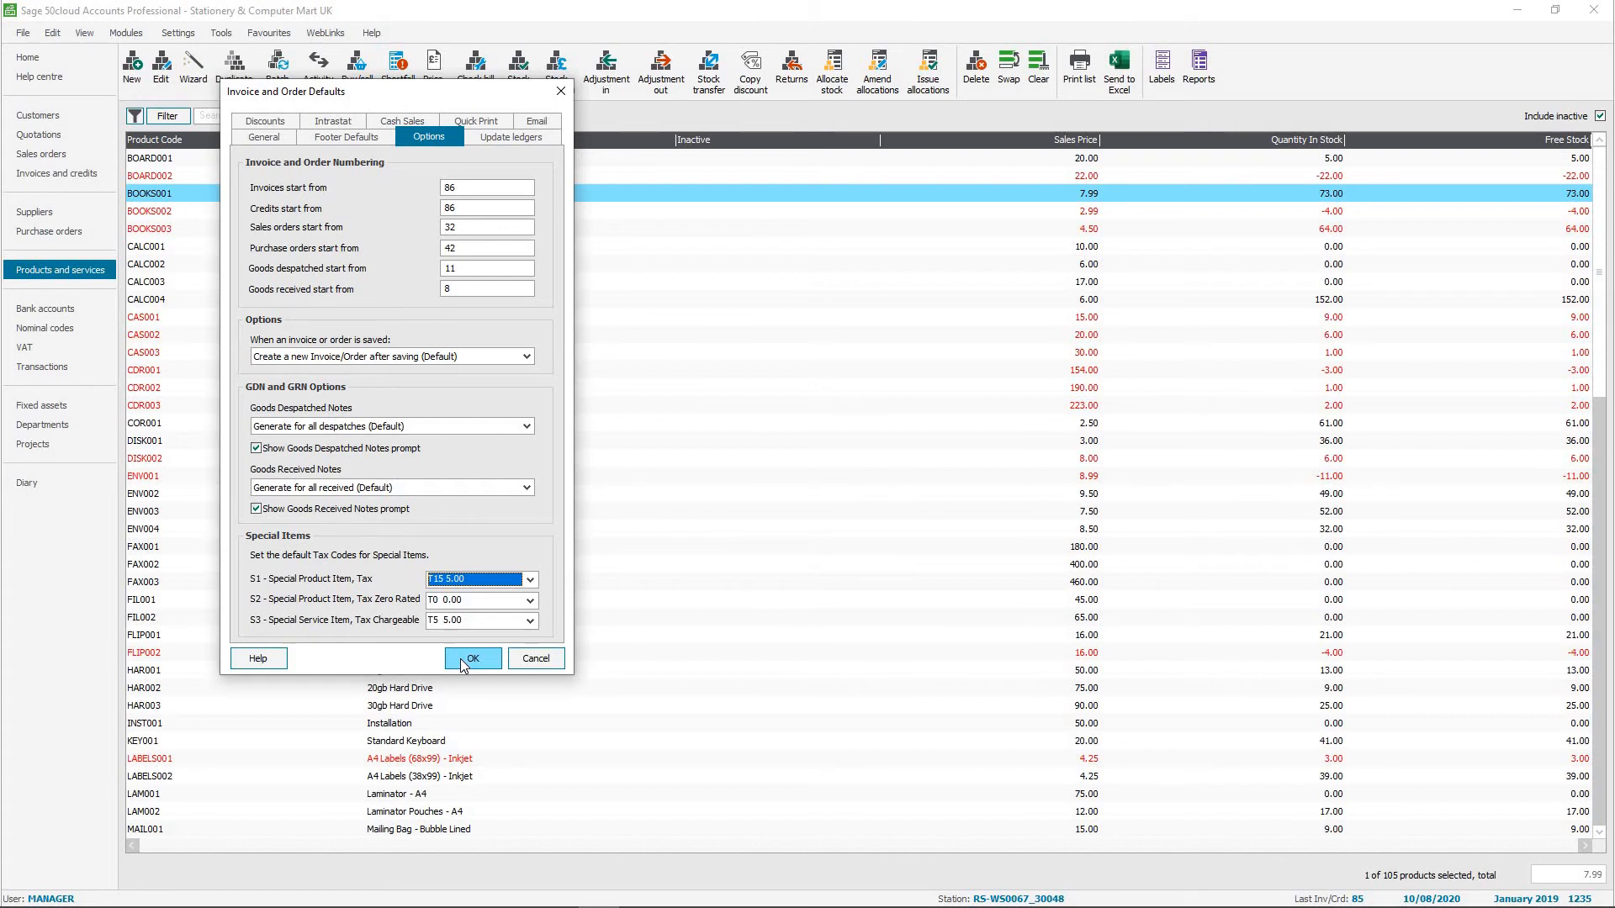
left_click(471, 659)
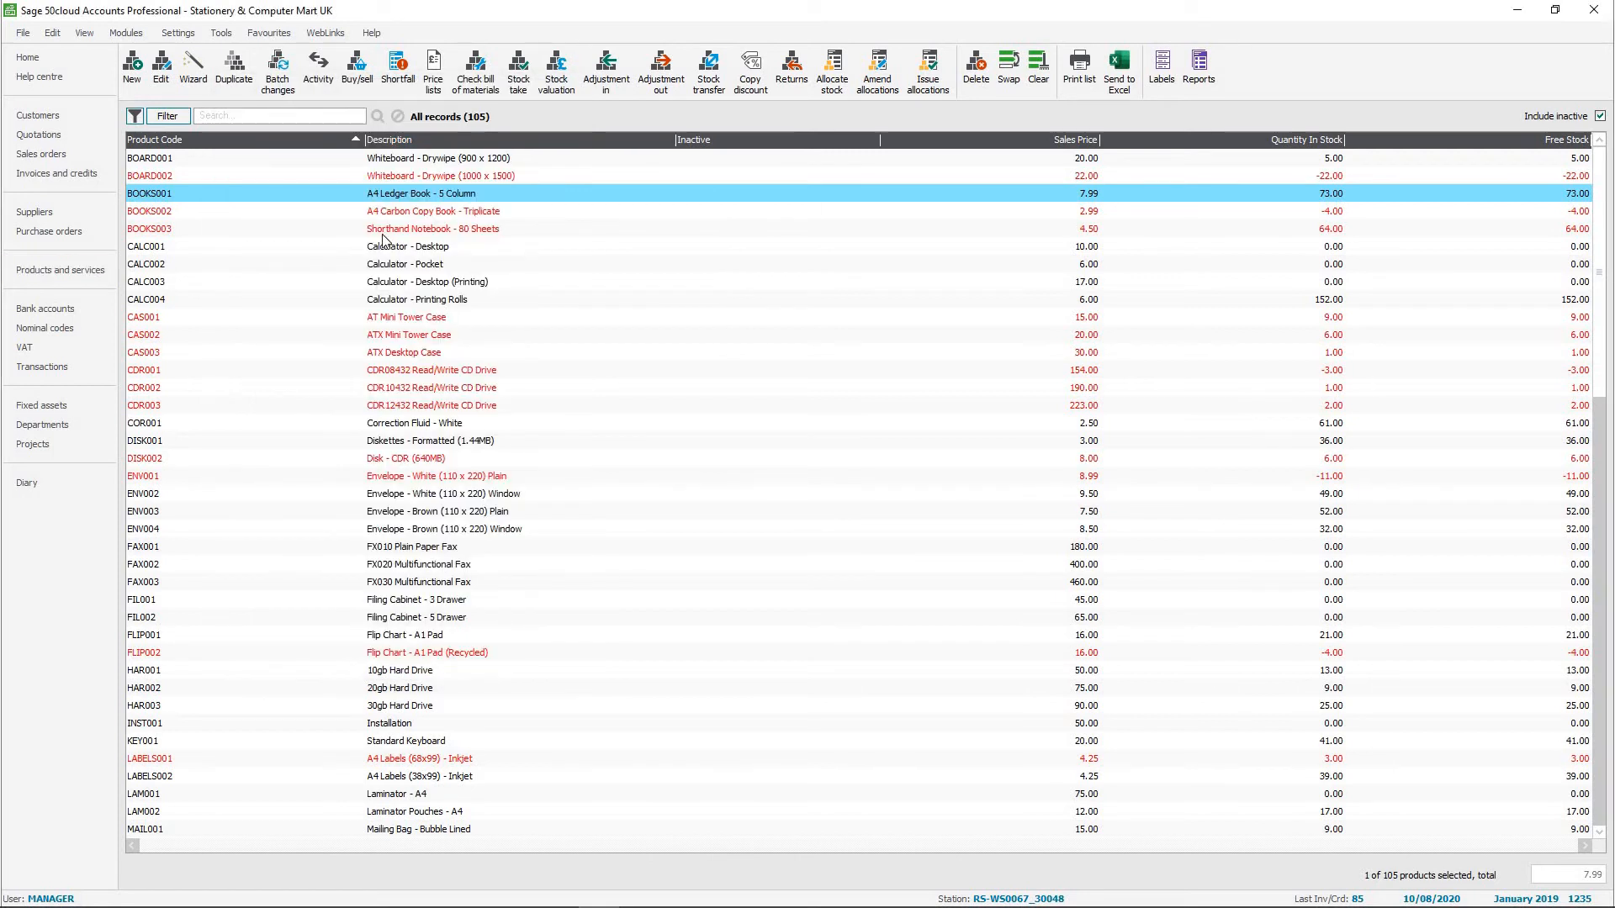
Start a new product invoice for the customer "Temporary VAT rate".
left_click(71, 173)
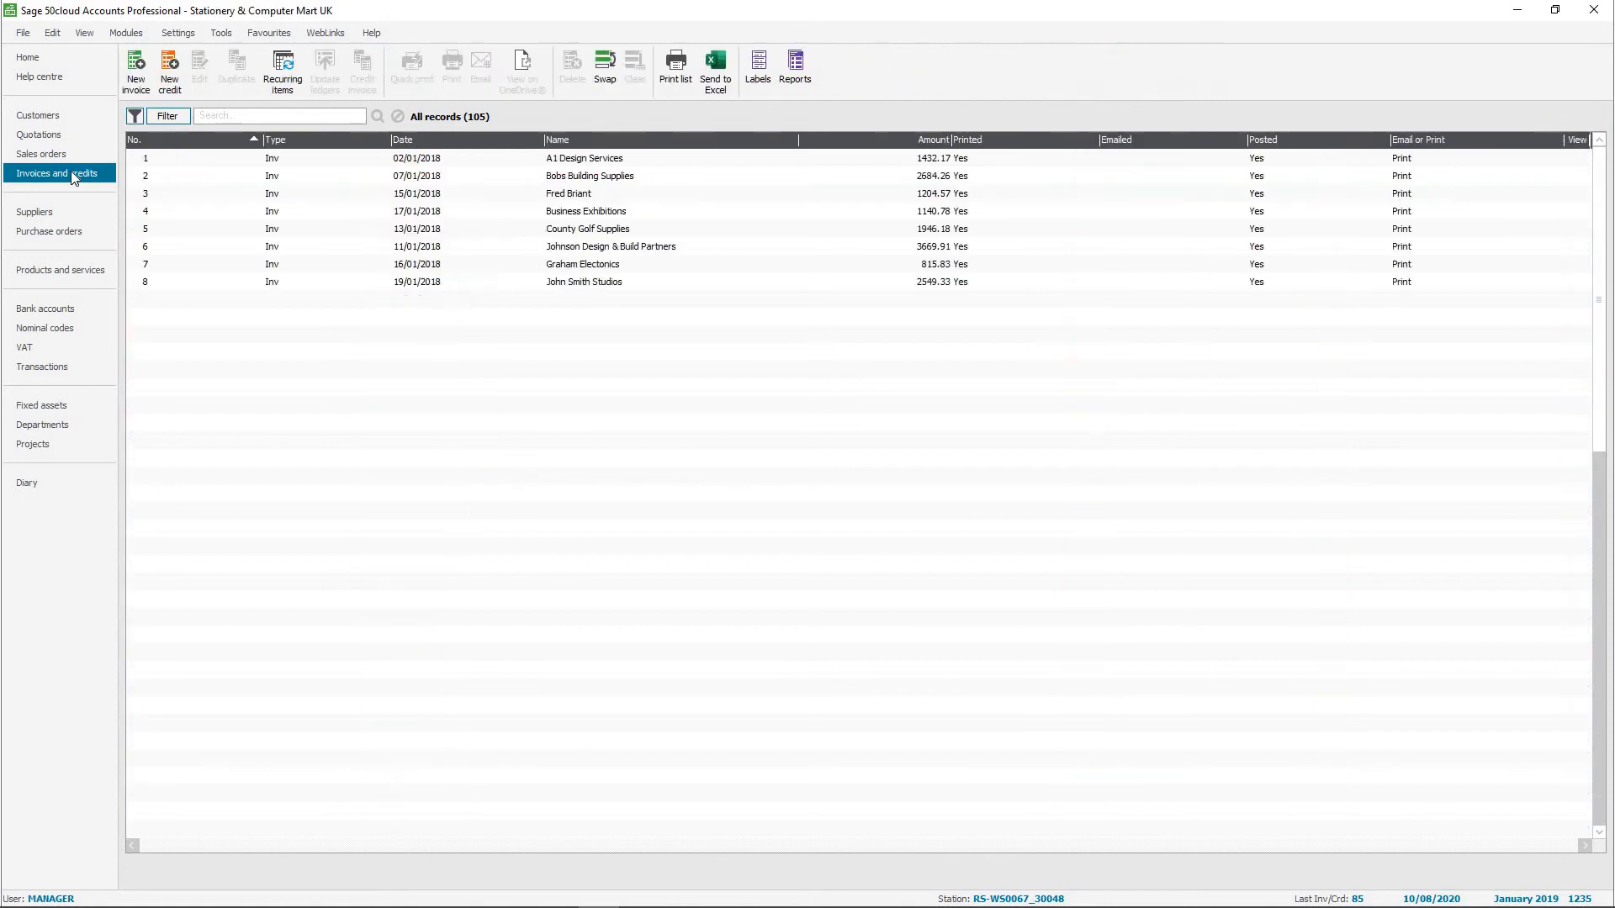
left_click(136, 72)
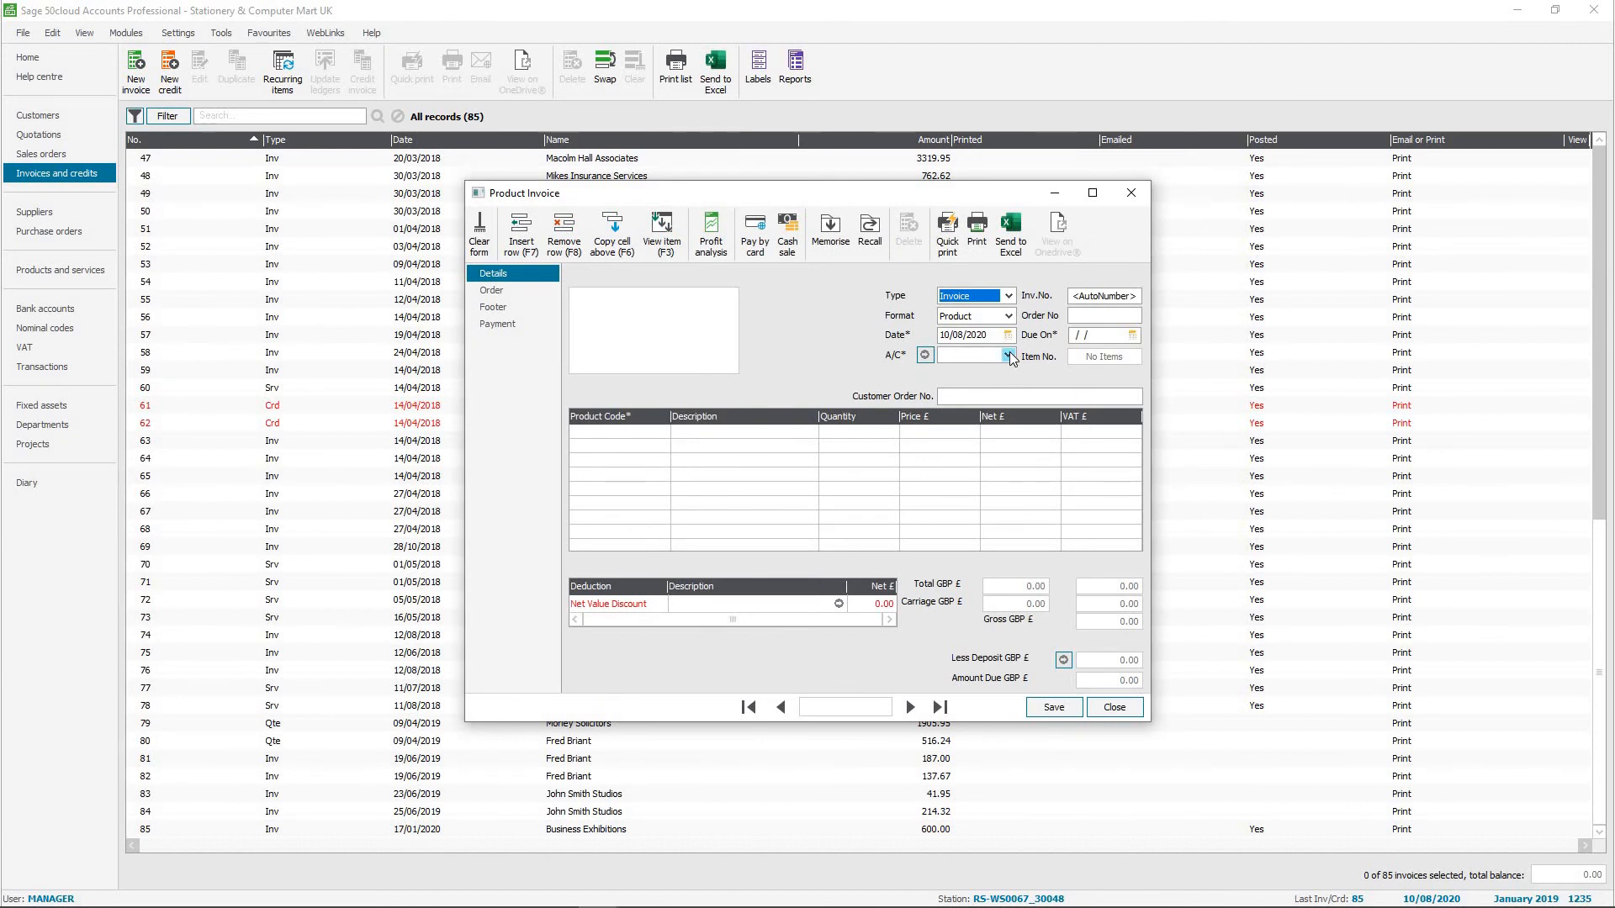
left_click(1008, 354)
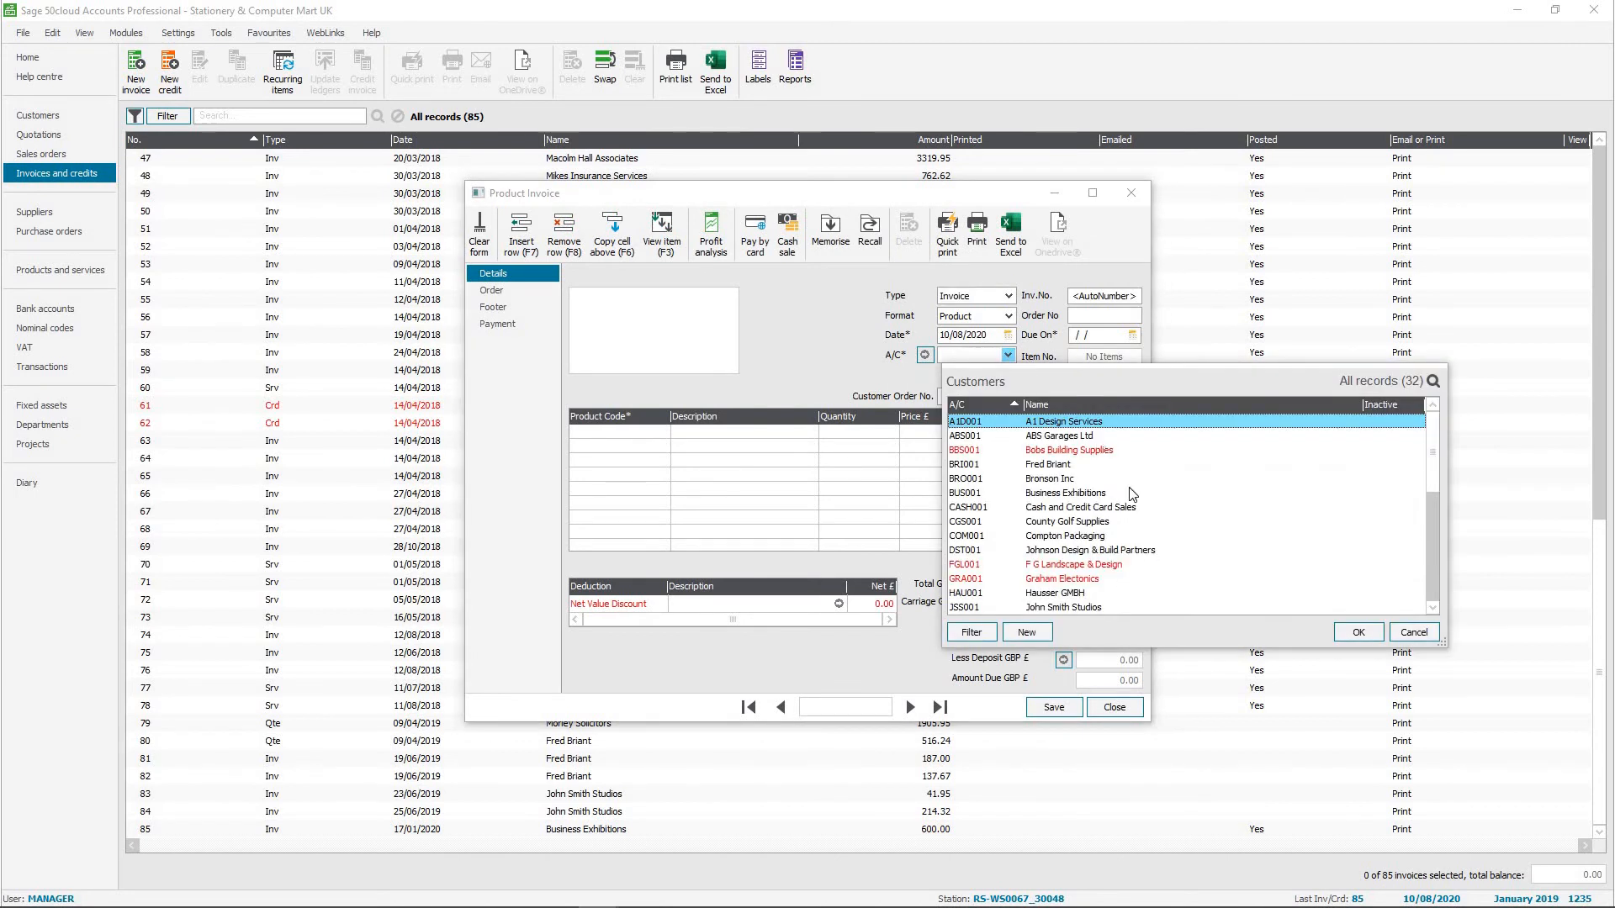
key("Down")
key("Down")
key("Down")
key("Down")
key("Down")
key("Down")
key("Down")
key("Down")
key("Down")
key("Down")
key("Down")
key("Down")
key("Down")
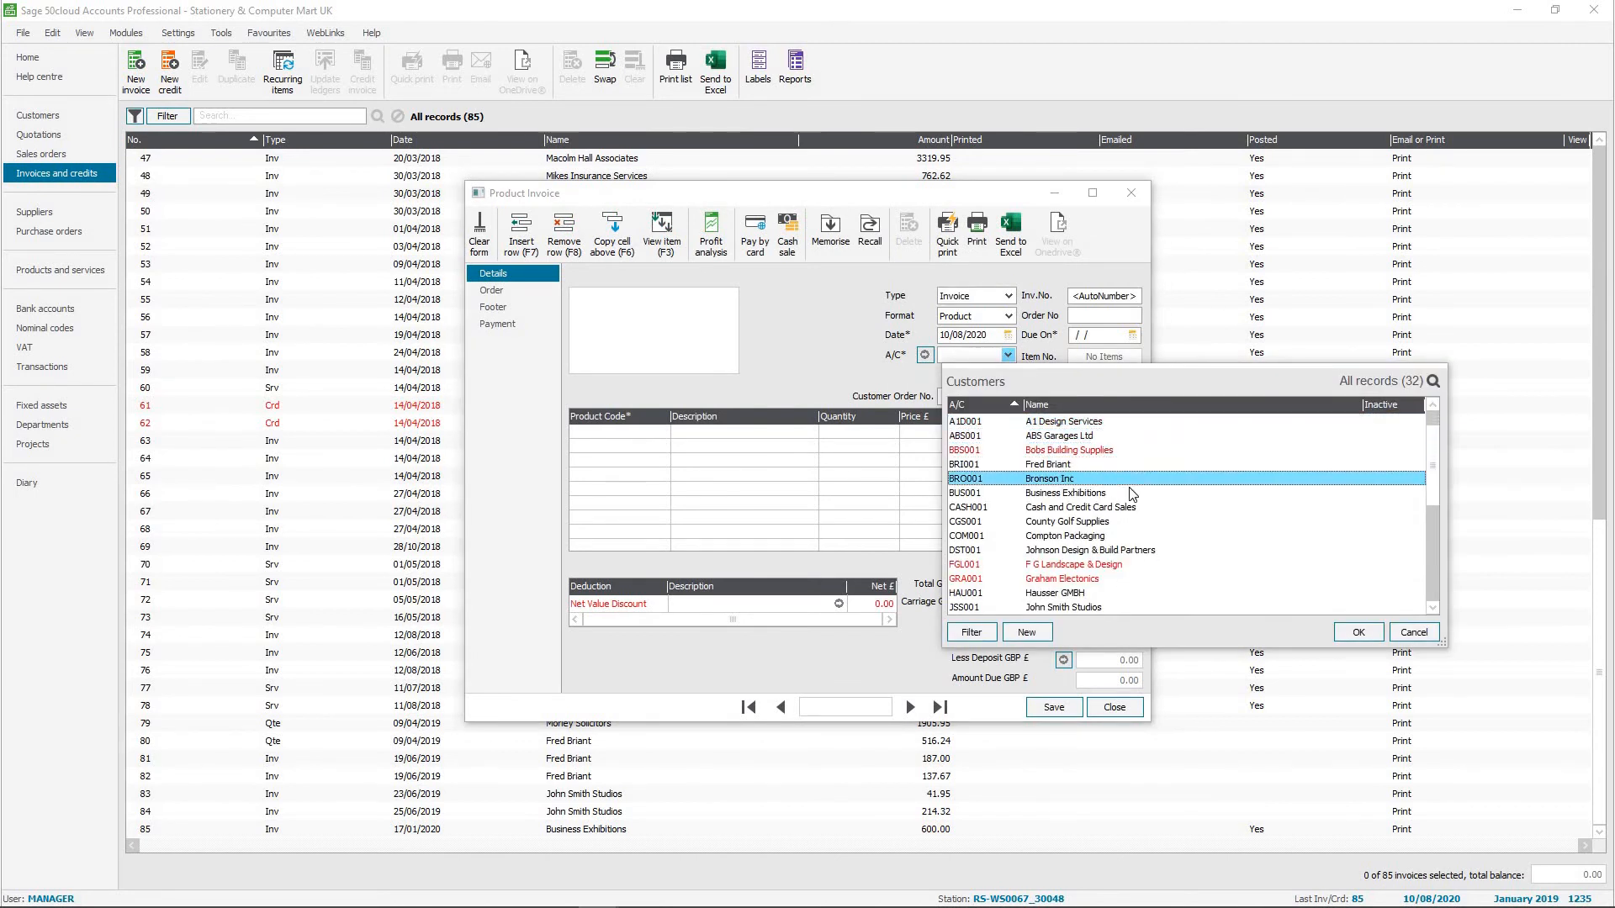
key("Down")
key("Down")
key("Down")
key("Down")
key("Down")
key("Down")
key("Down")
key("Down")
key("Down")
key("Down")
key("Down")
key("Down")
key("Down")
key("Down")
key("Down")
key("Down")
key("Down")
key("Down")
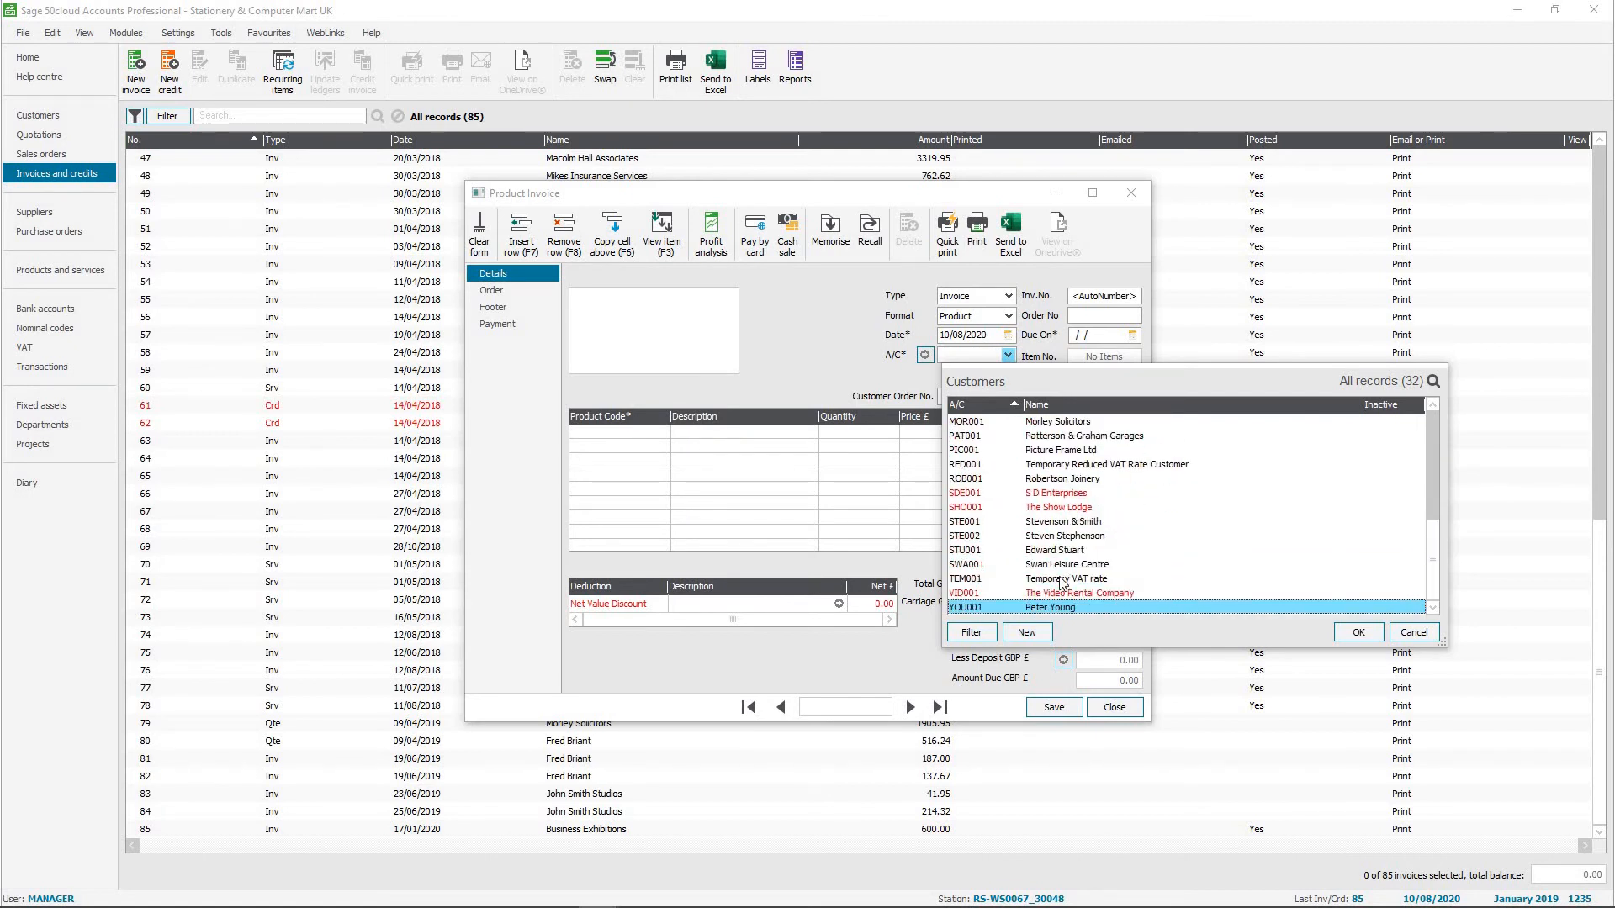
double_click(1062, 581)
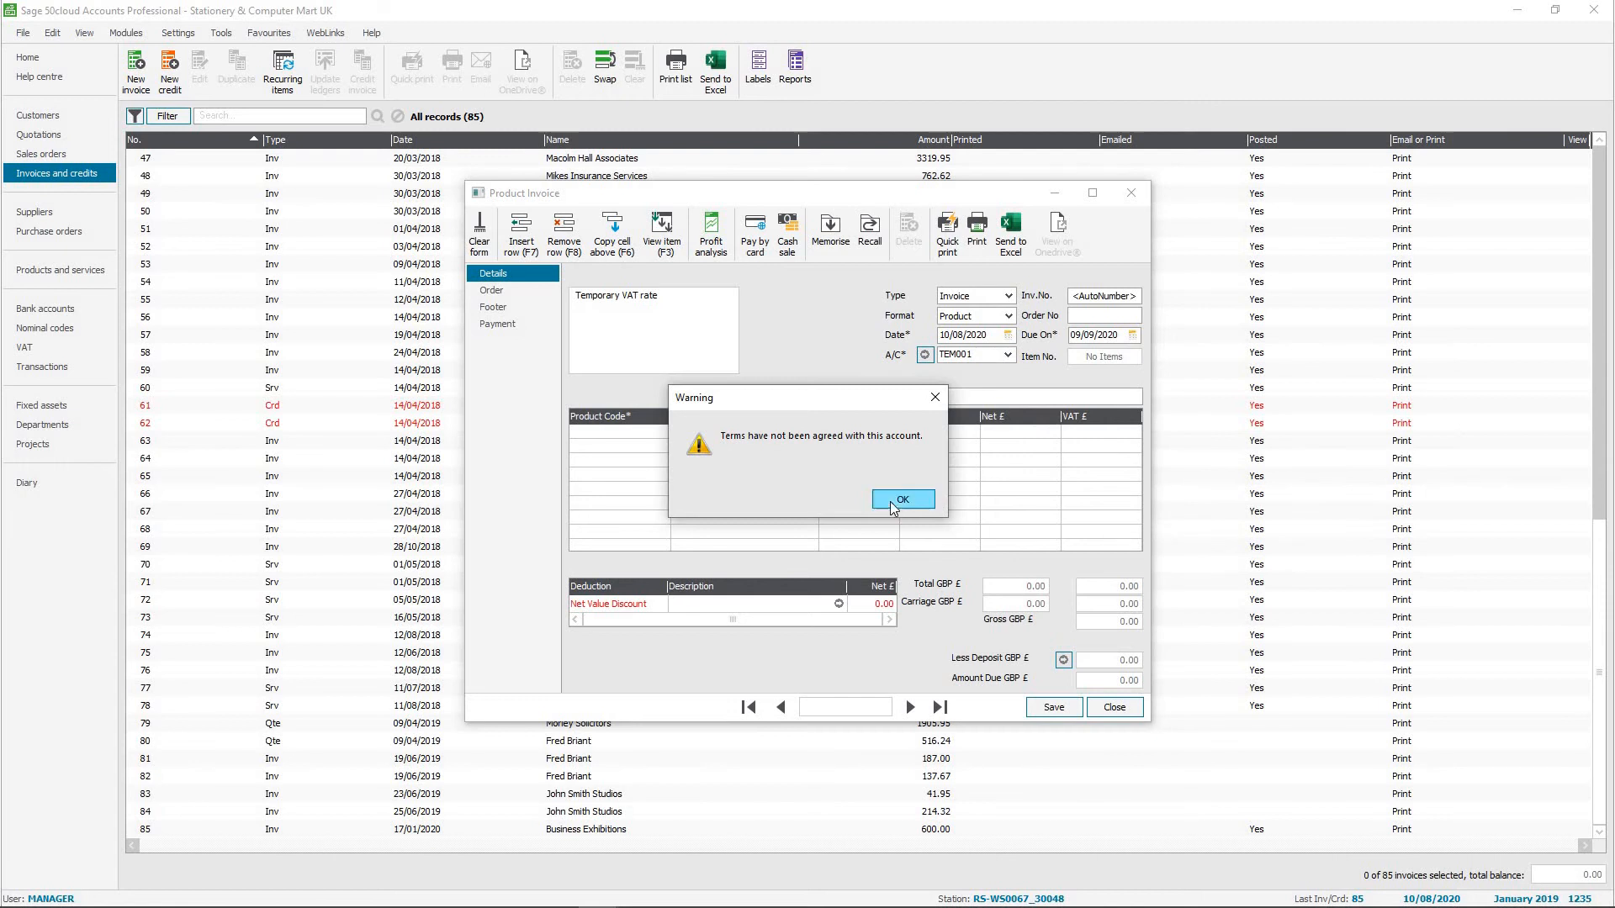
Add the product BOARD002 to the invoice and check the tax code in its item line details.
left_click(894, 504)
left_click(663, 431)
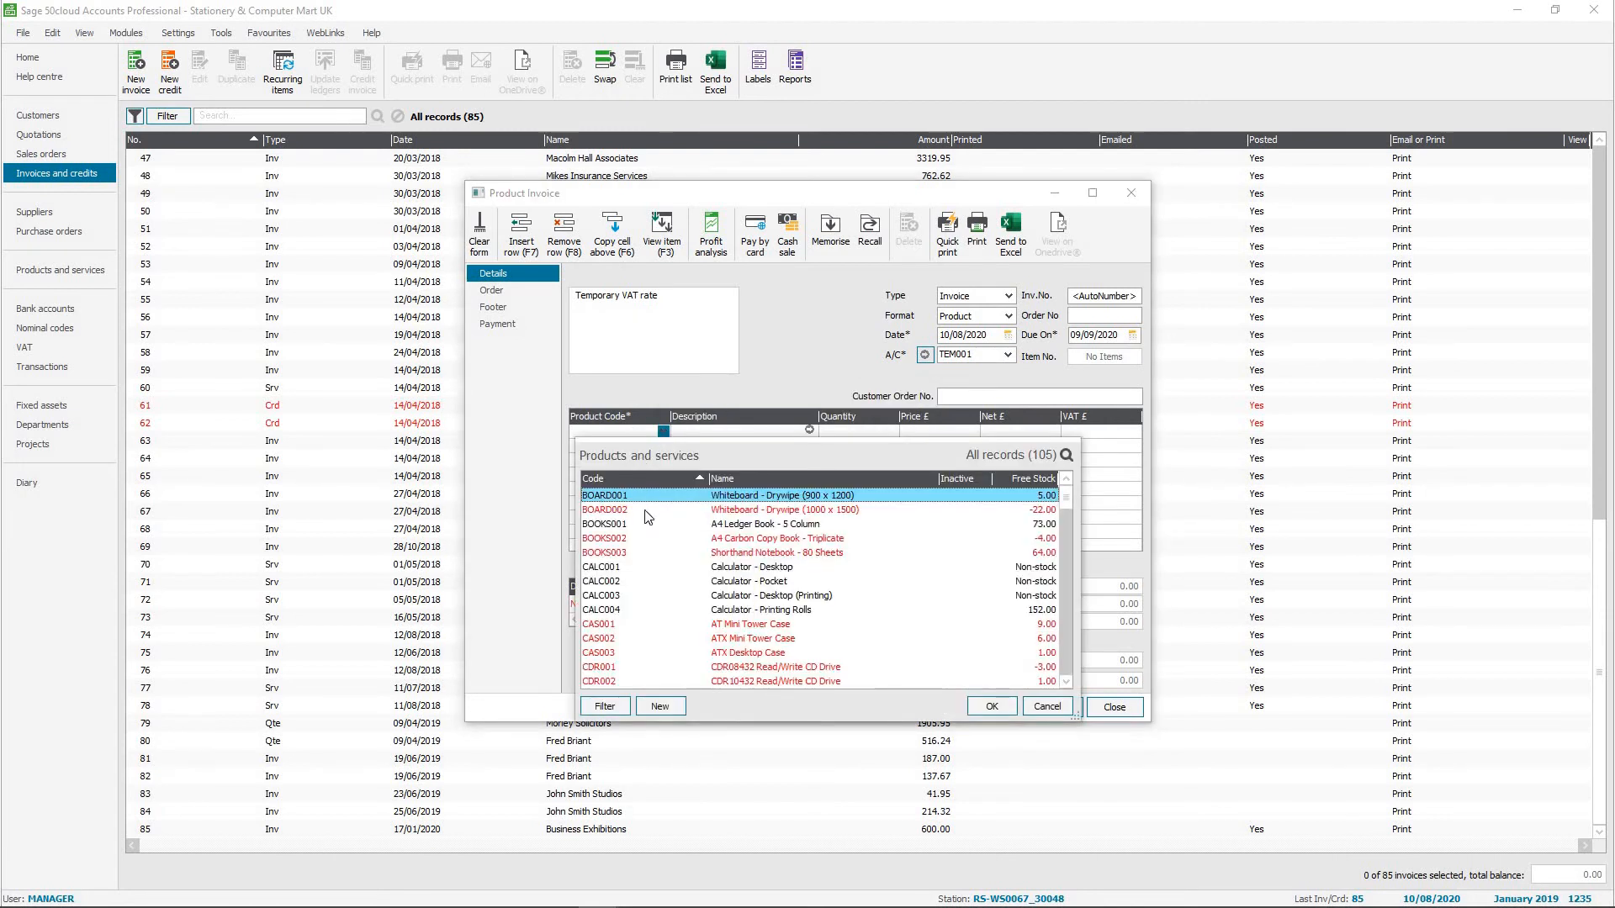
double_click(754, 511)
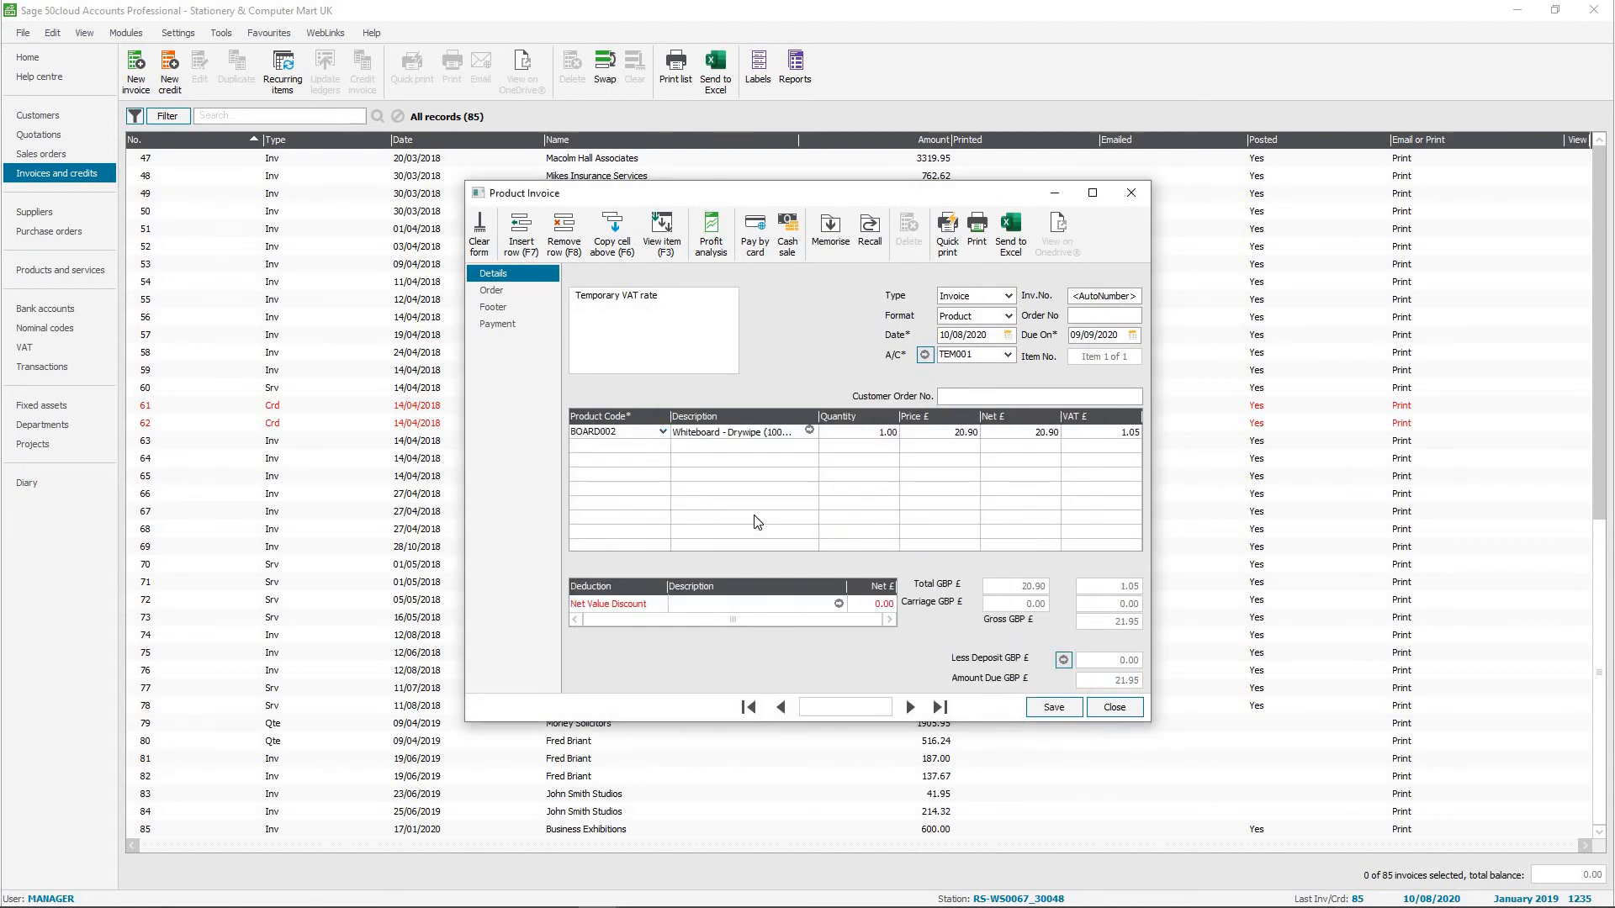
left_click(809, 432)
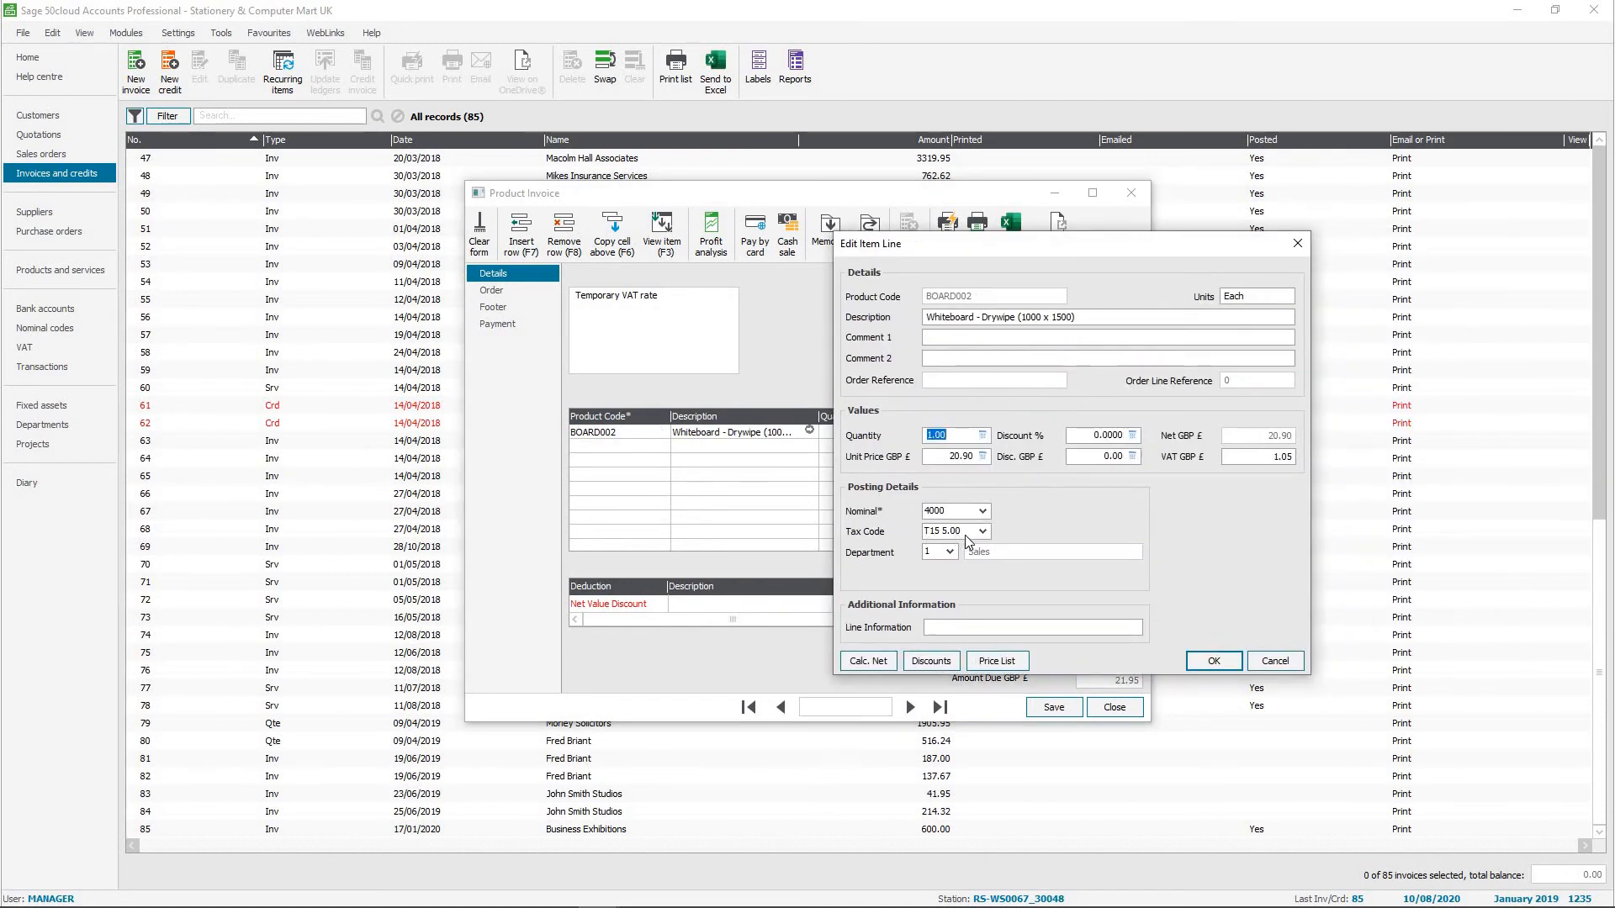
left_click(1272, 666)
Replace the product code on the invoice line with special item S1 and check the tax code in its item details.
left_click(628, 434)
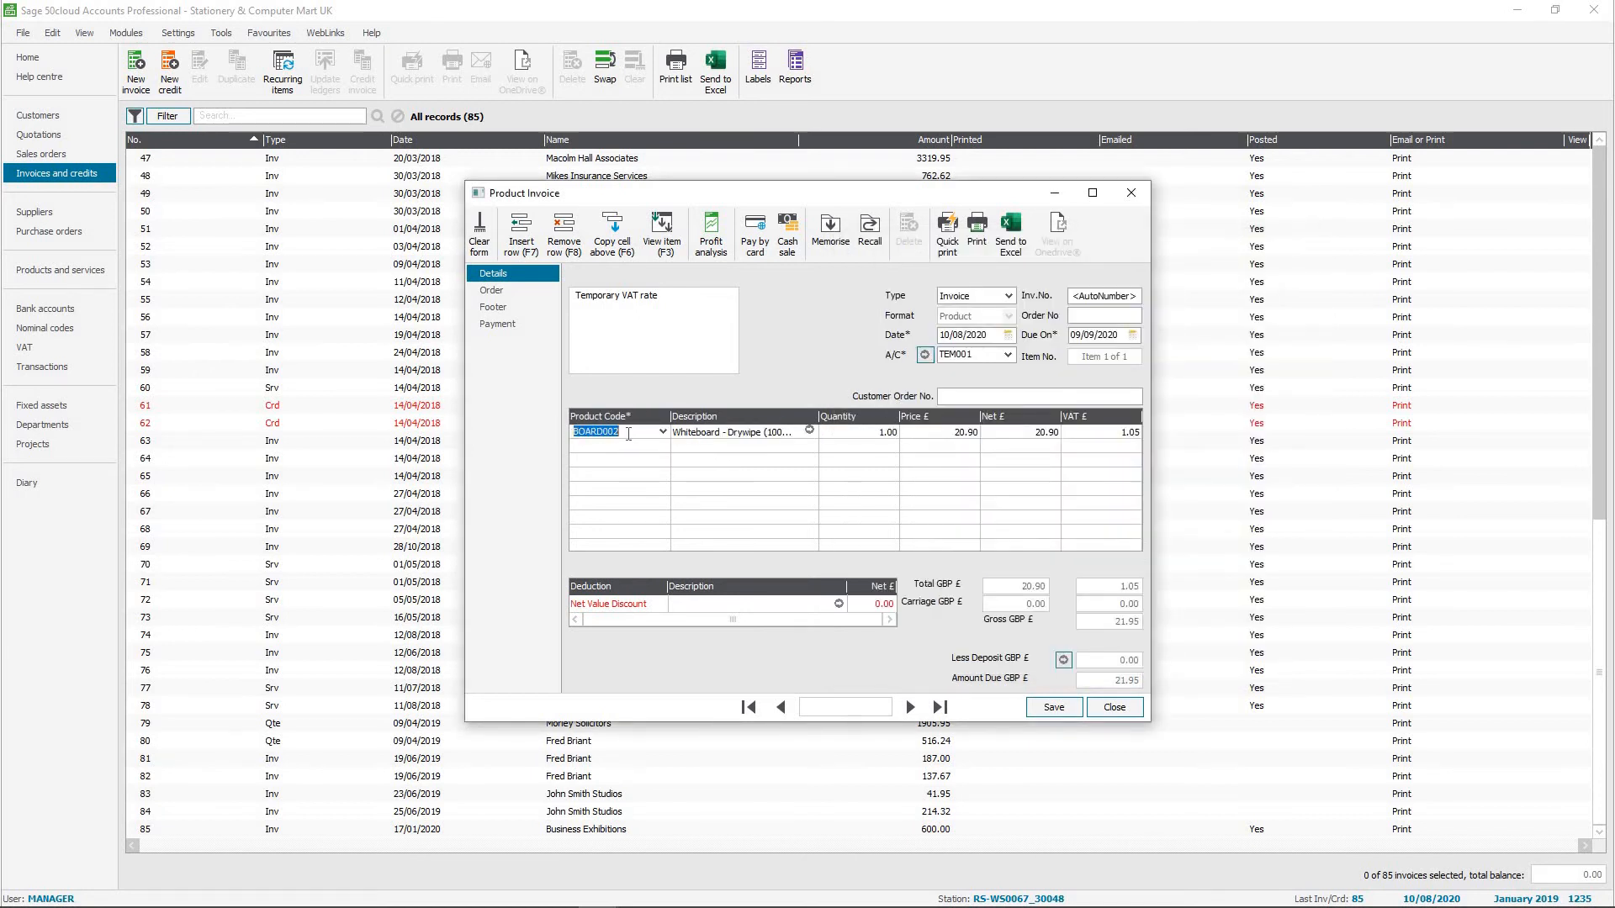
type("S1")
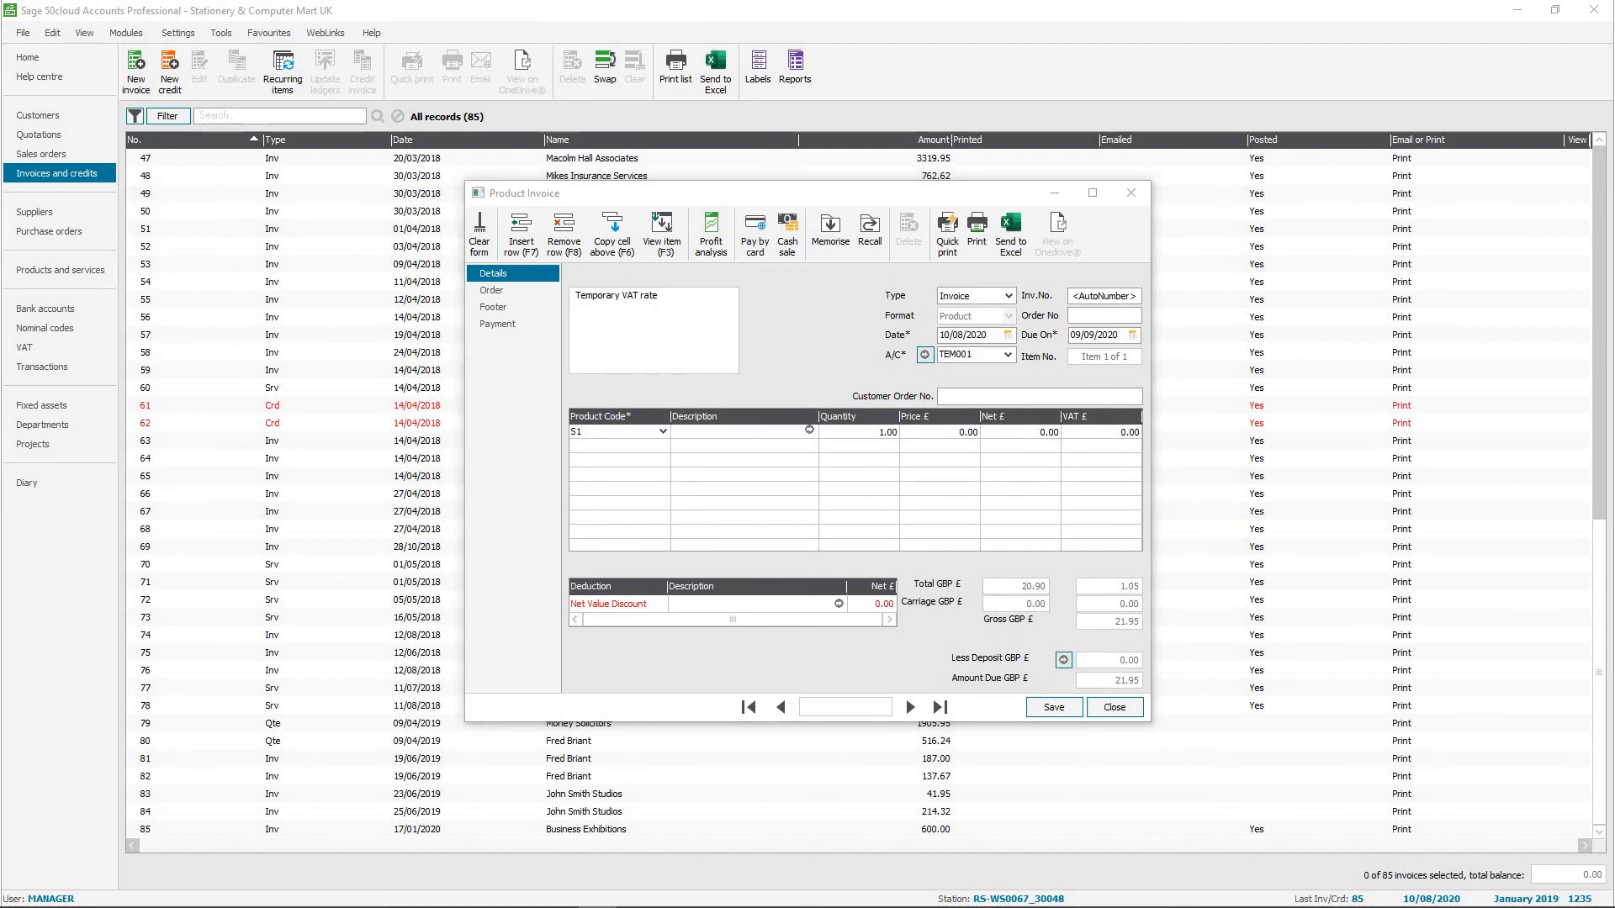
key("F3")
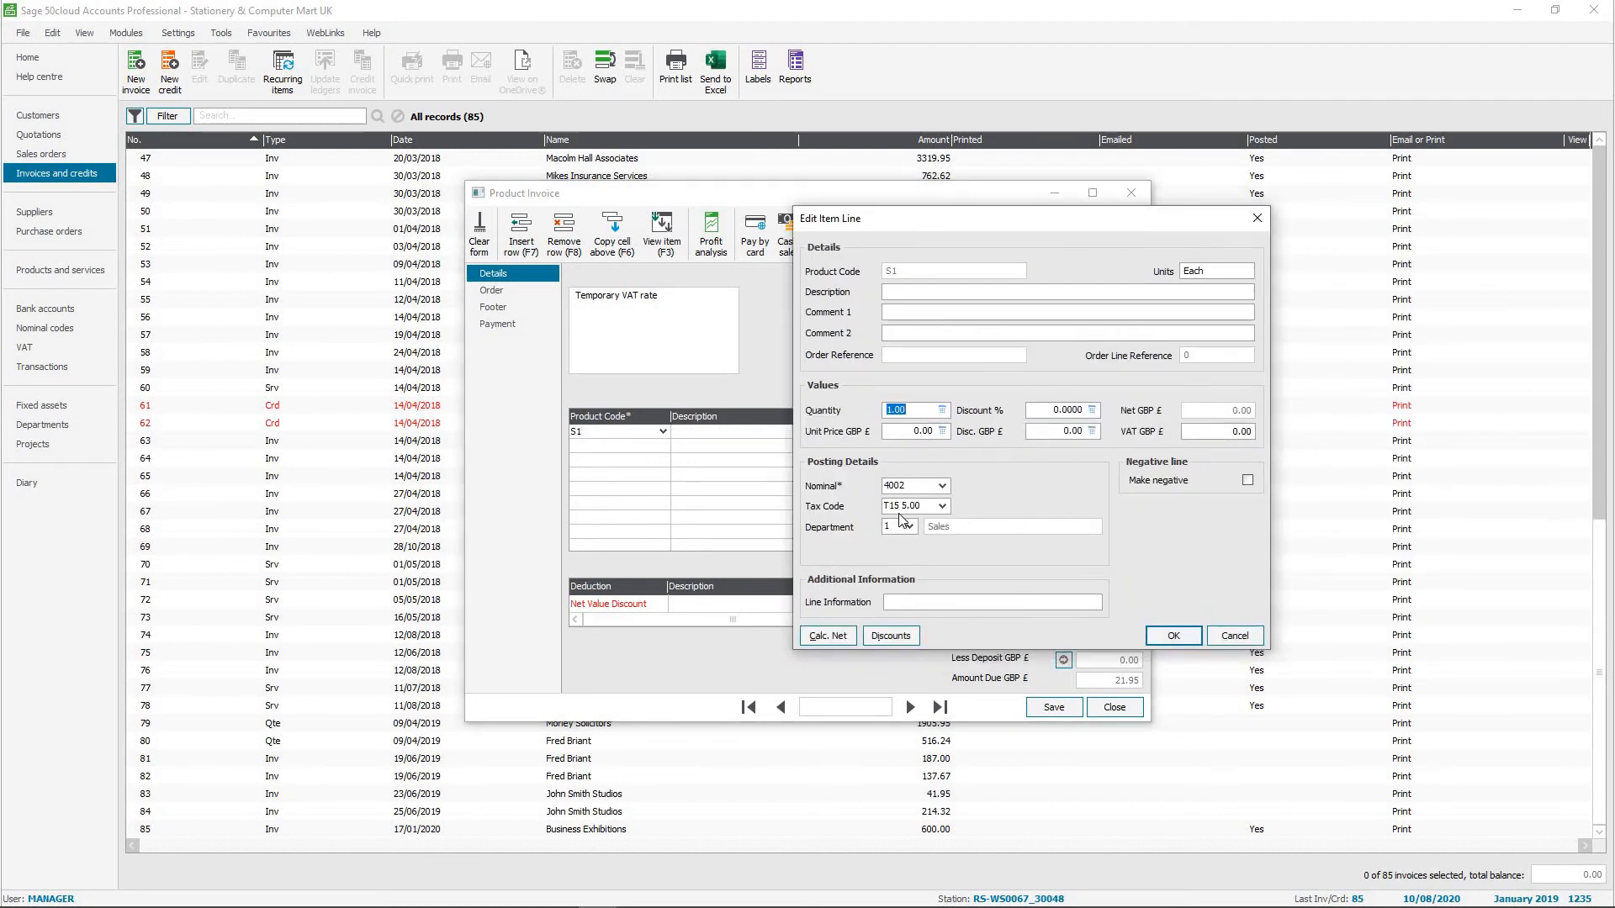
left_click(1234, 635)
Check the tax code of special item S3 on the same invoice line, and close the invoice without saving it.
left_click(593, 432)
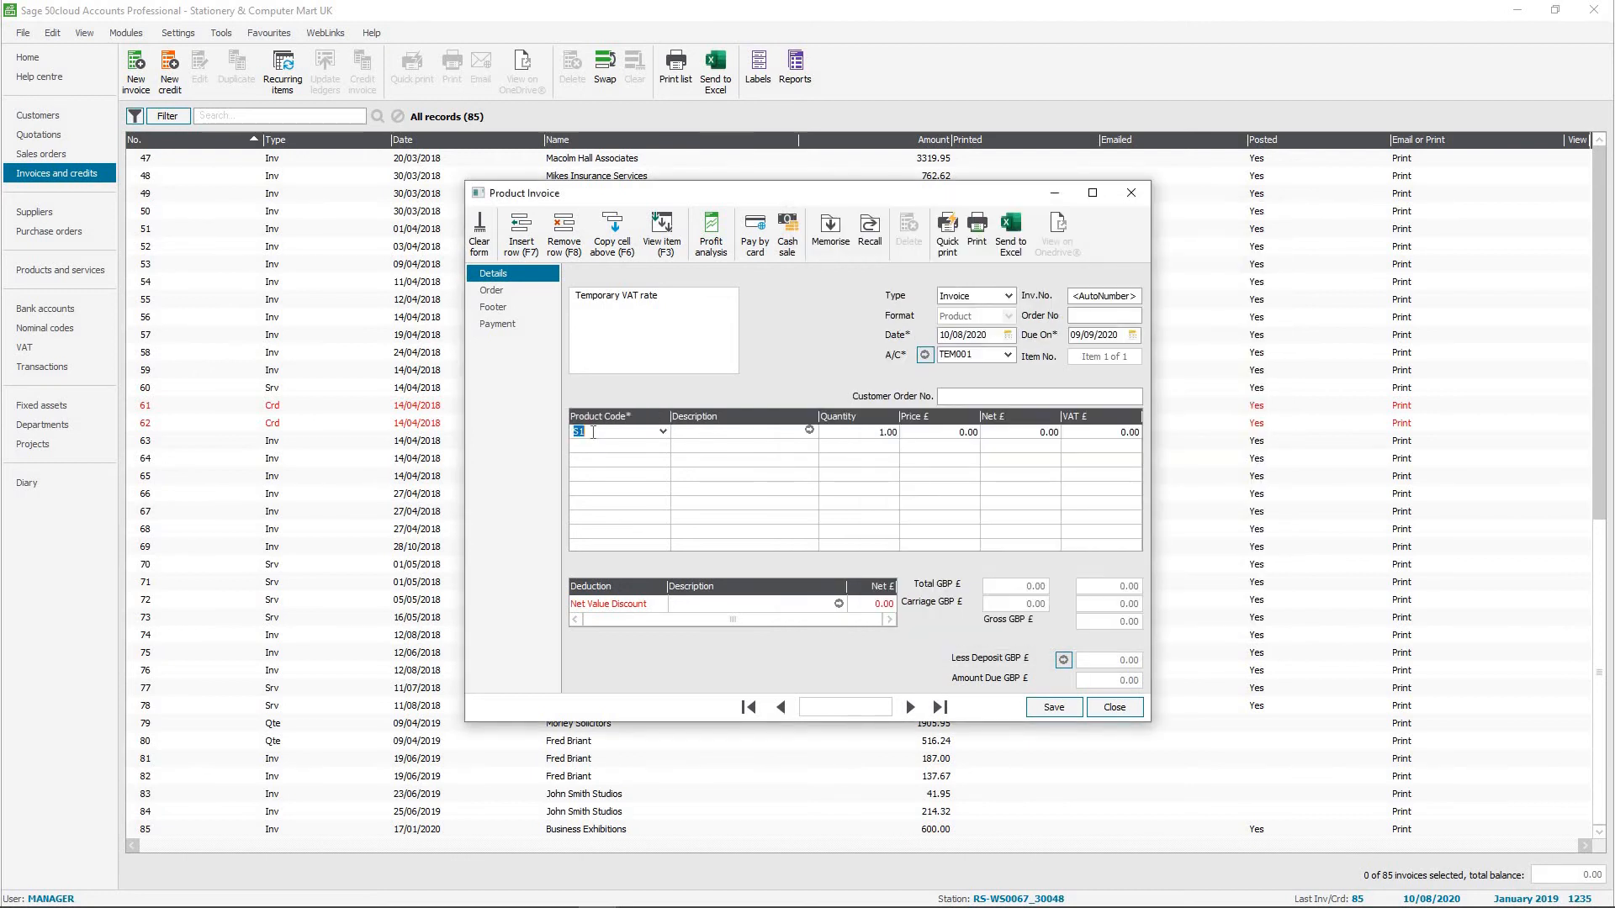
type("S3")
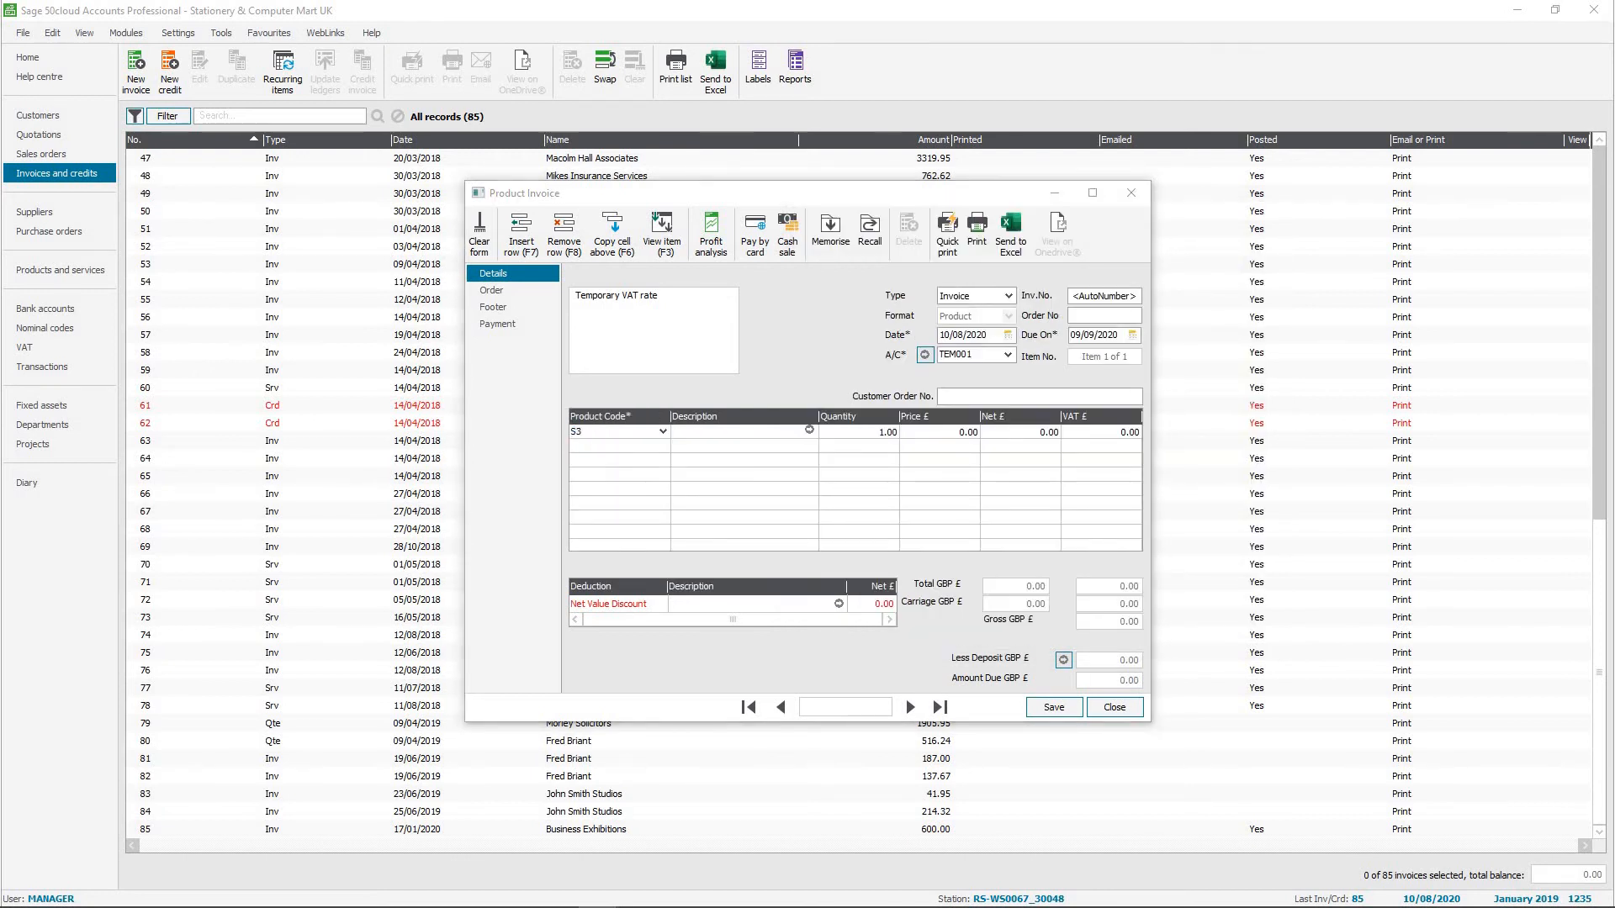
key("Tab")
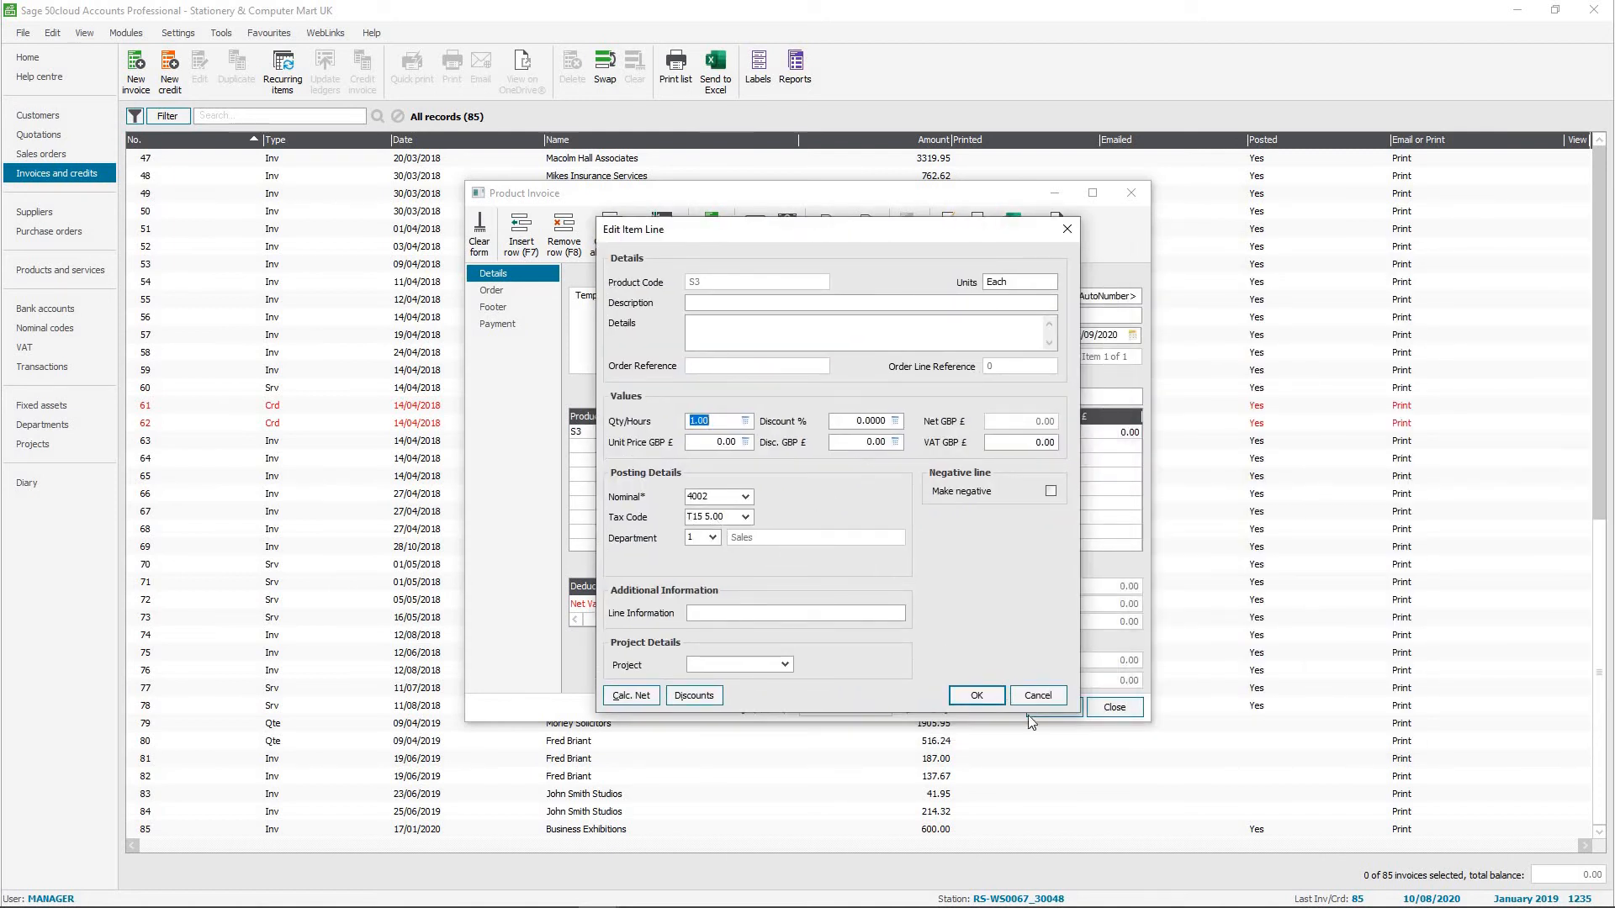
left_click(1035, 695)
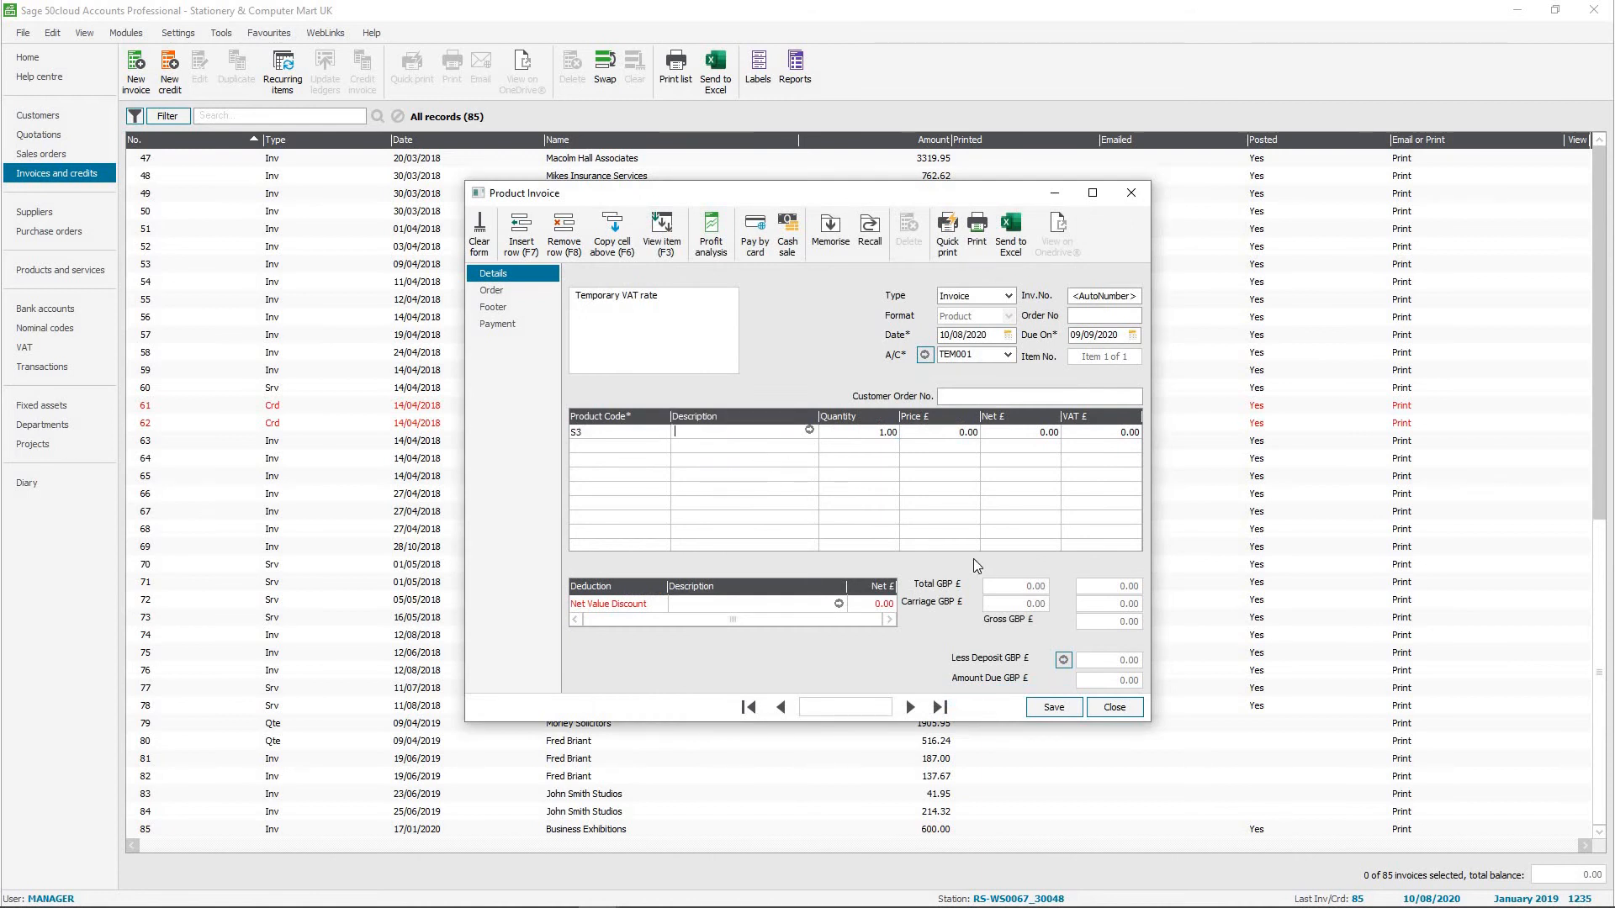
left_click(1115, 707)
left_click(808, 503)
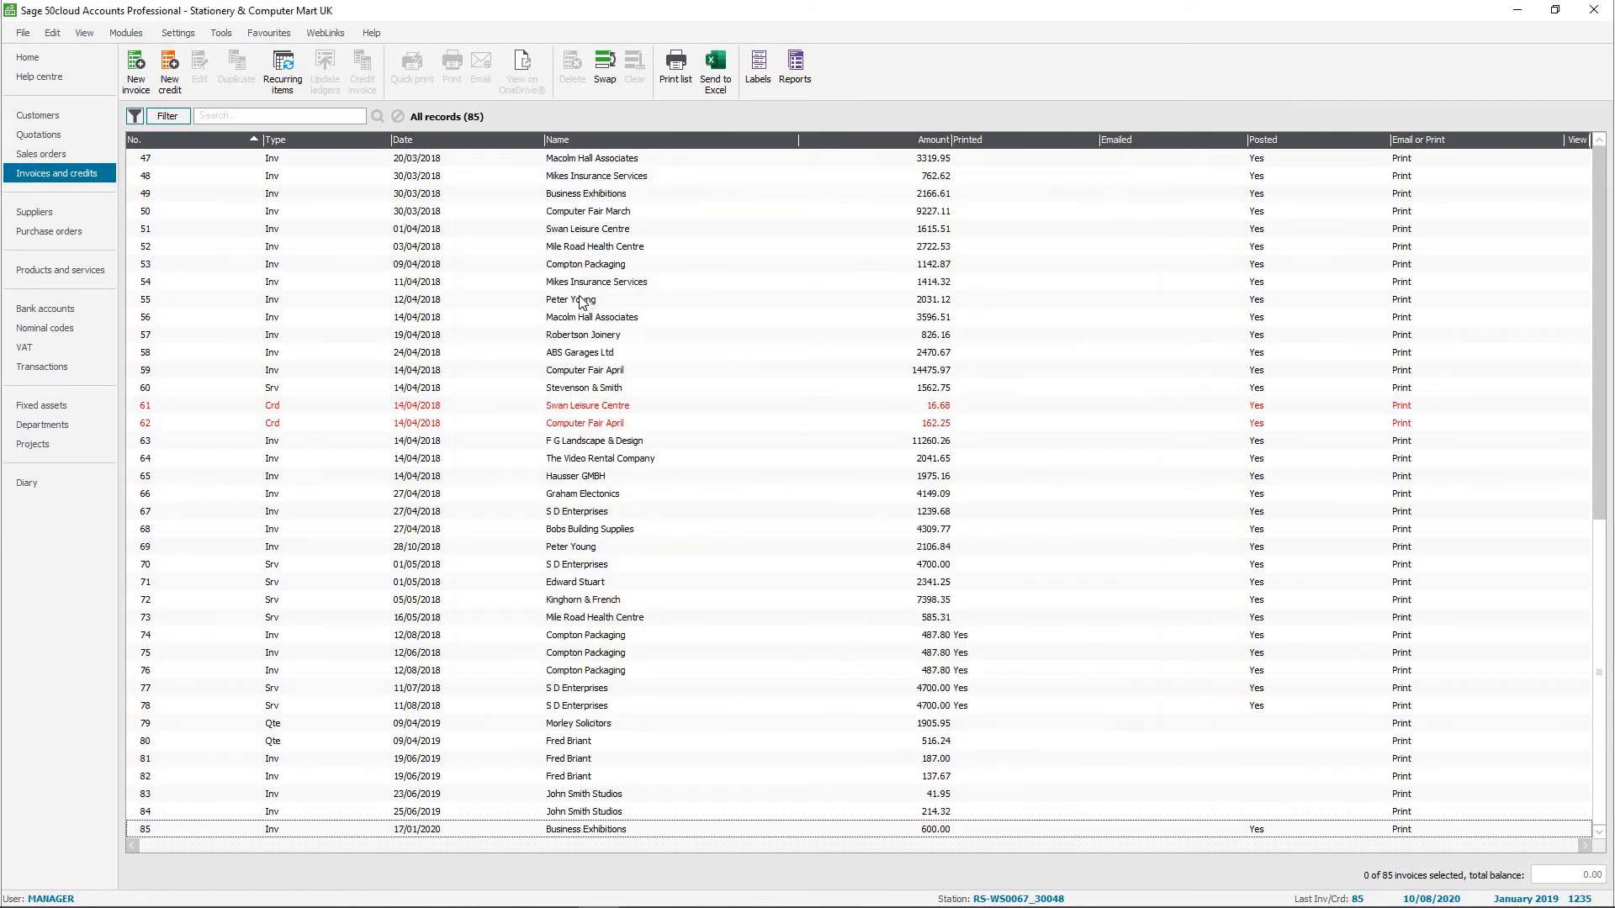
Check the default tax code settings in the customer record "Temporary VAT rate" and close the record.
left_click(38, 116)
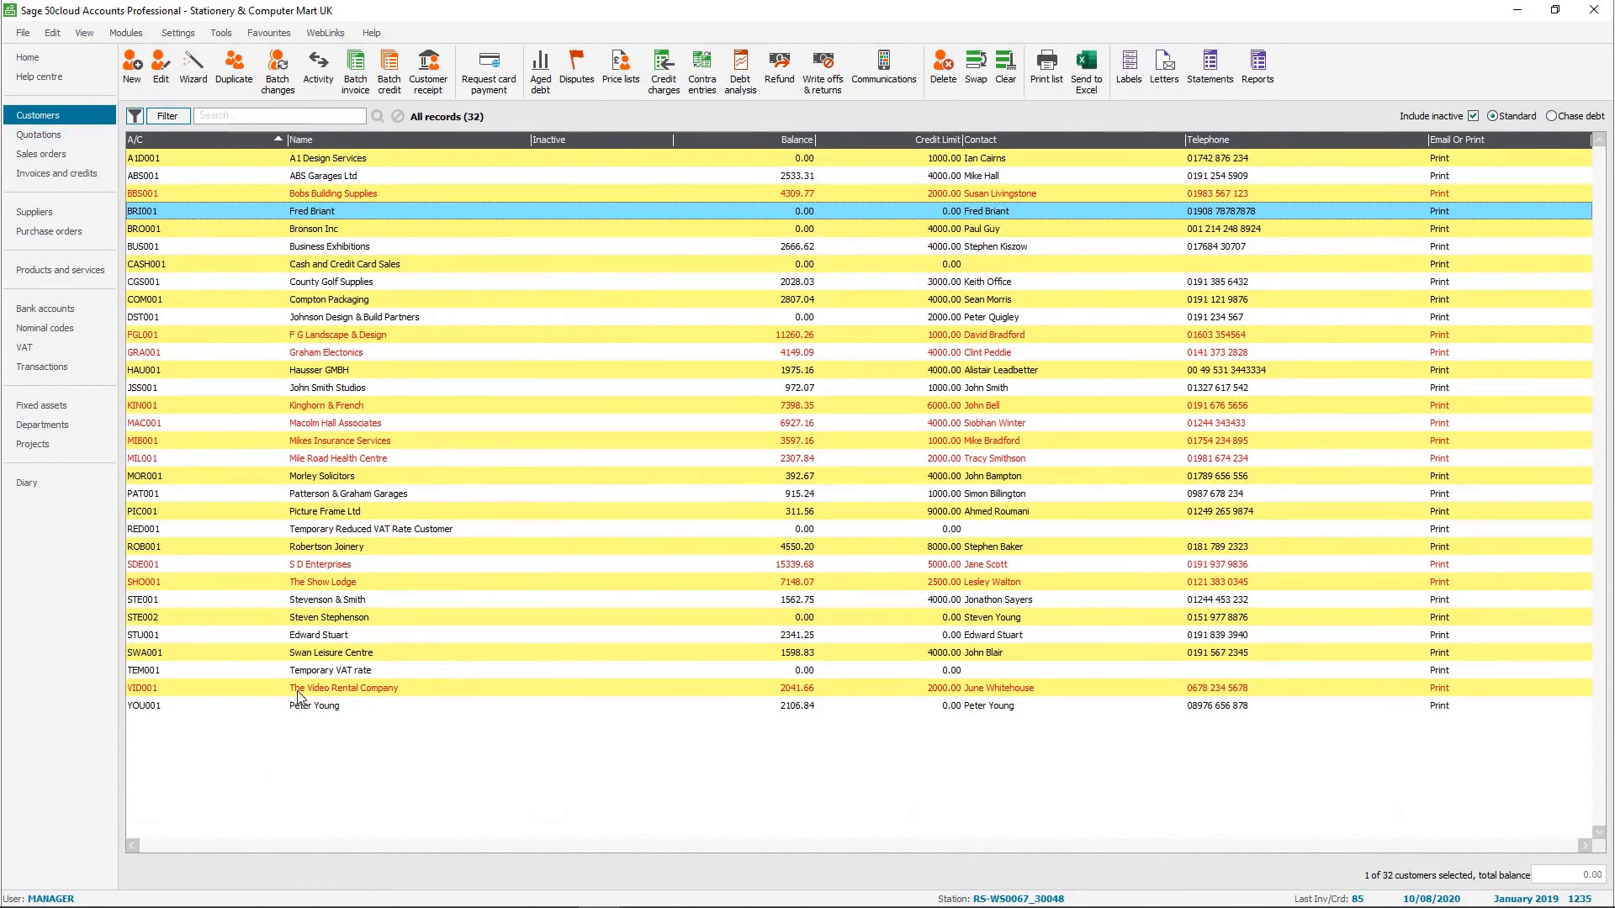
left_click(352, 673)
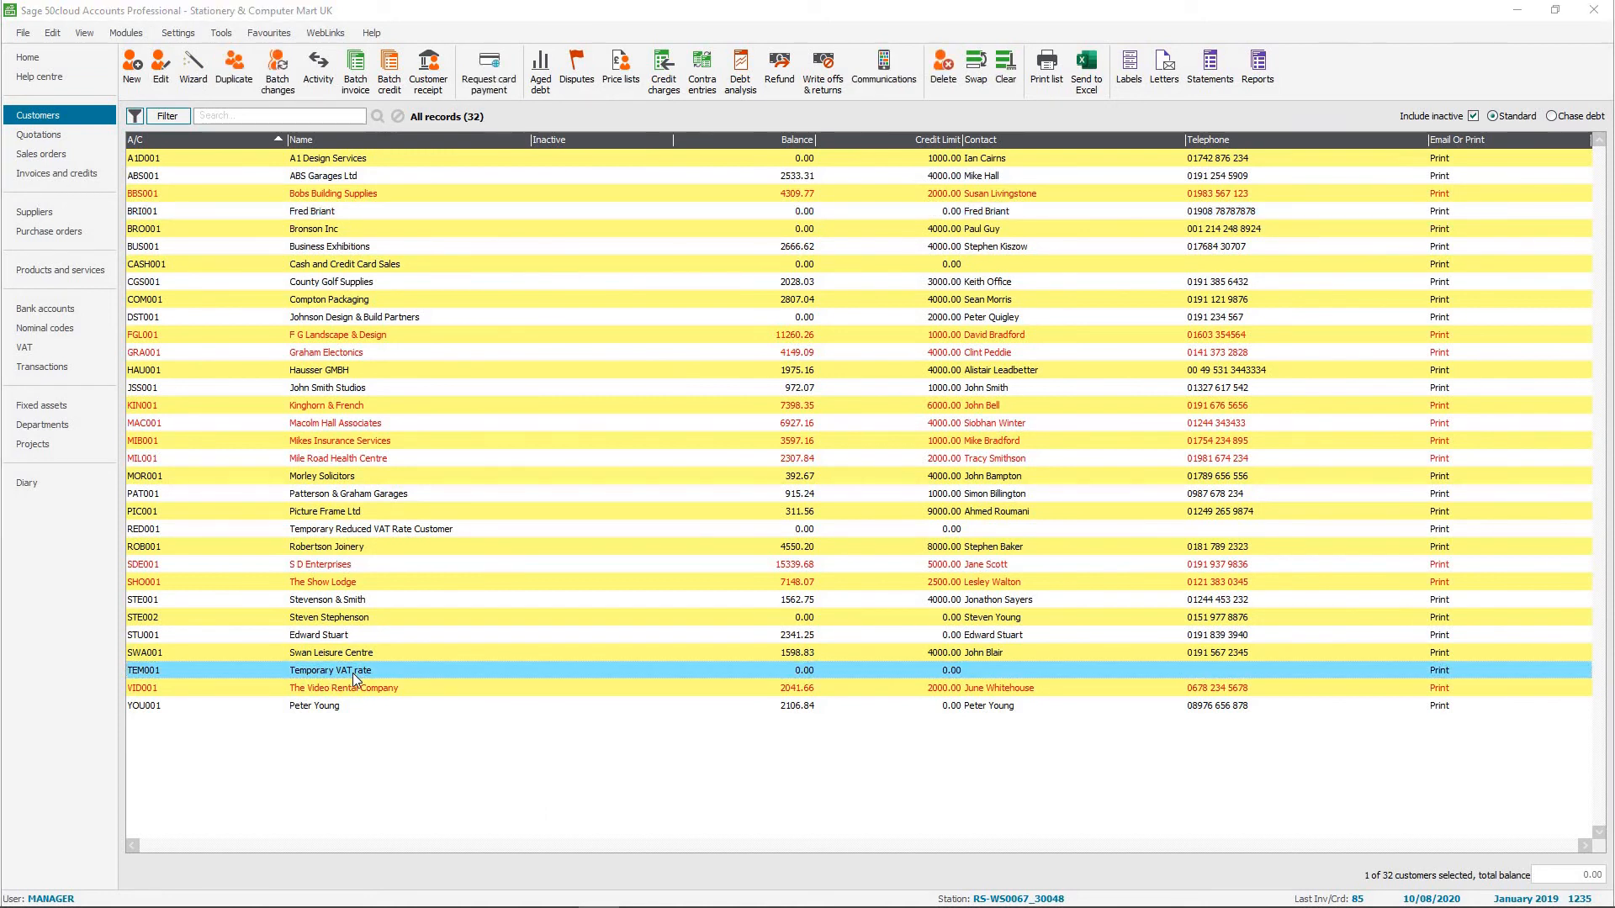
double_click(352, 673)
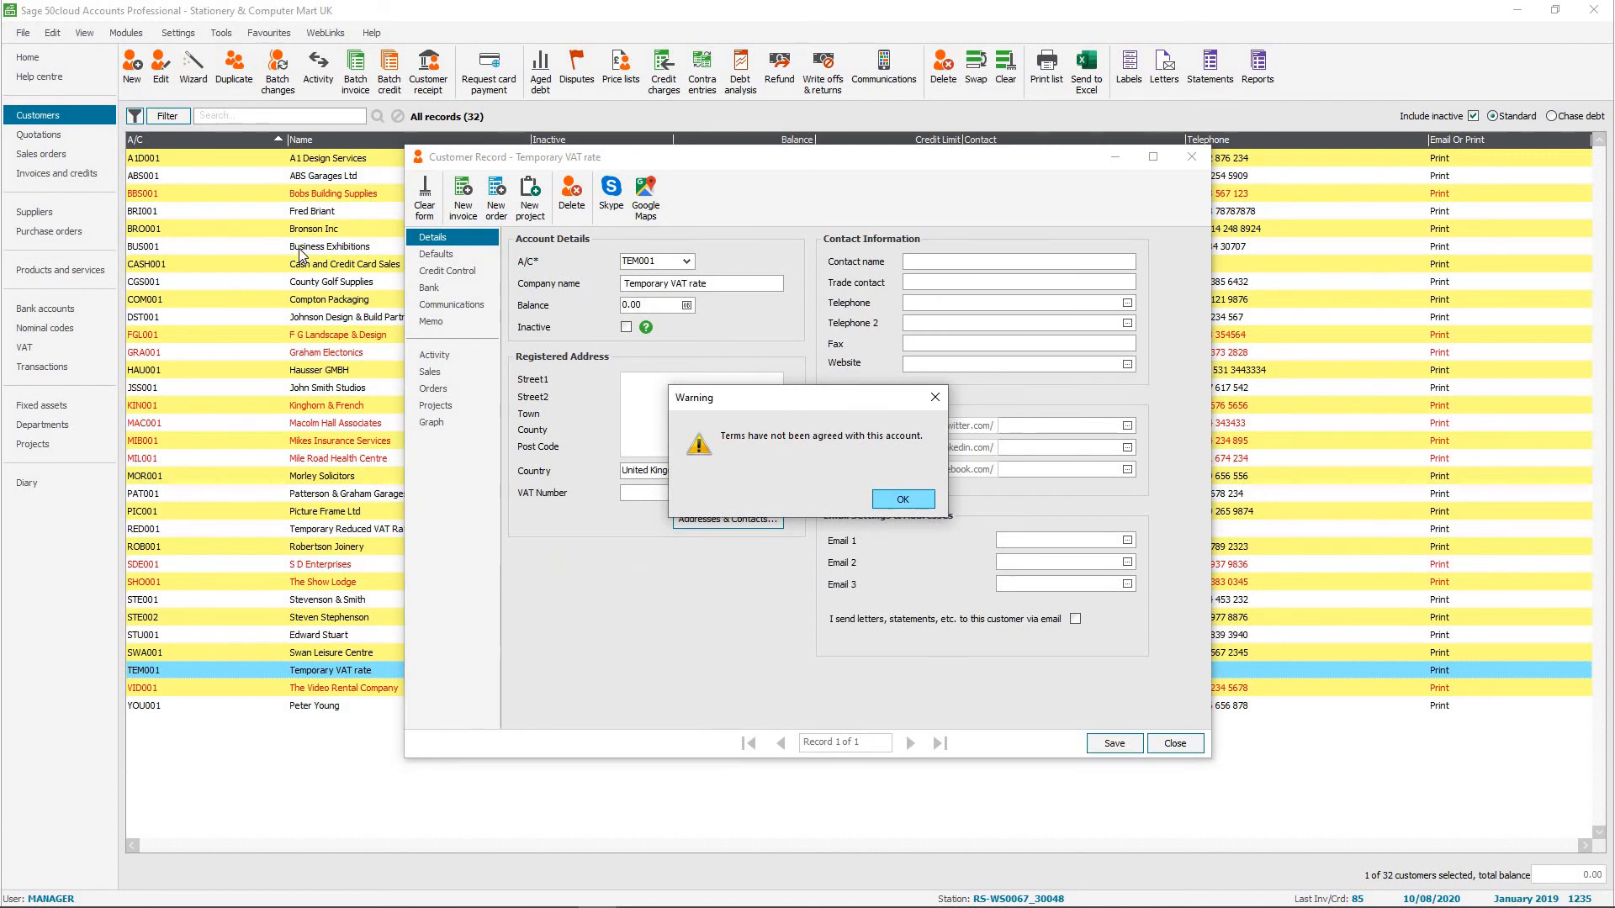
key("Return")
left_click(437, 253)
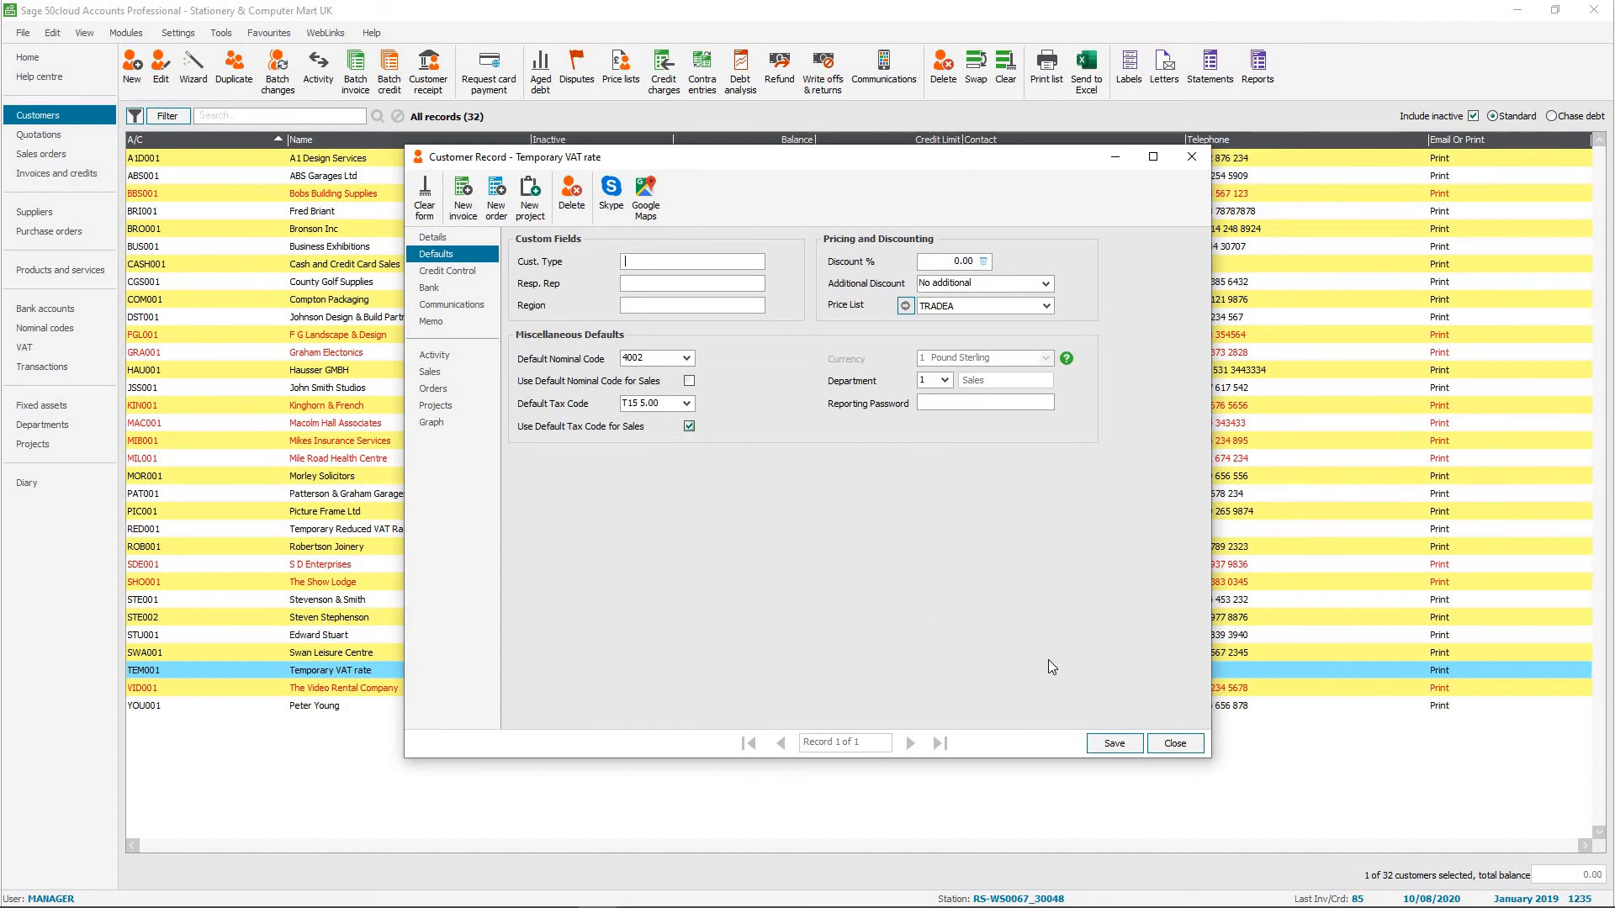
left_click(1175, 744)
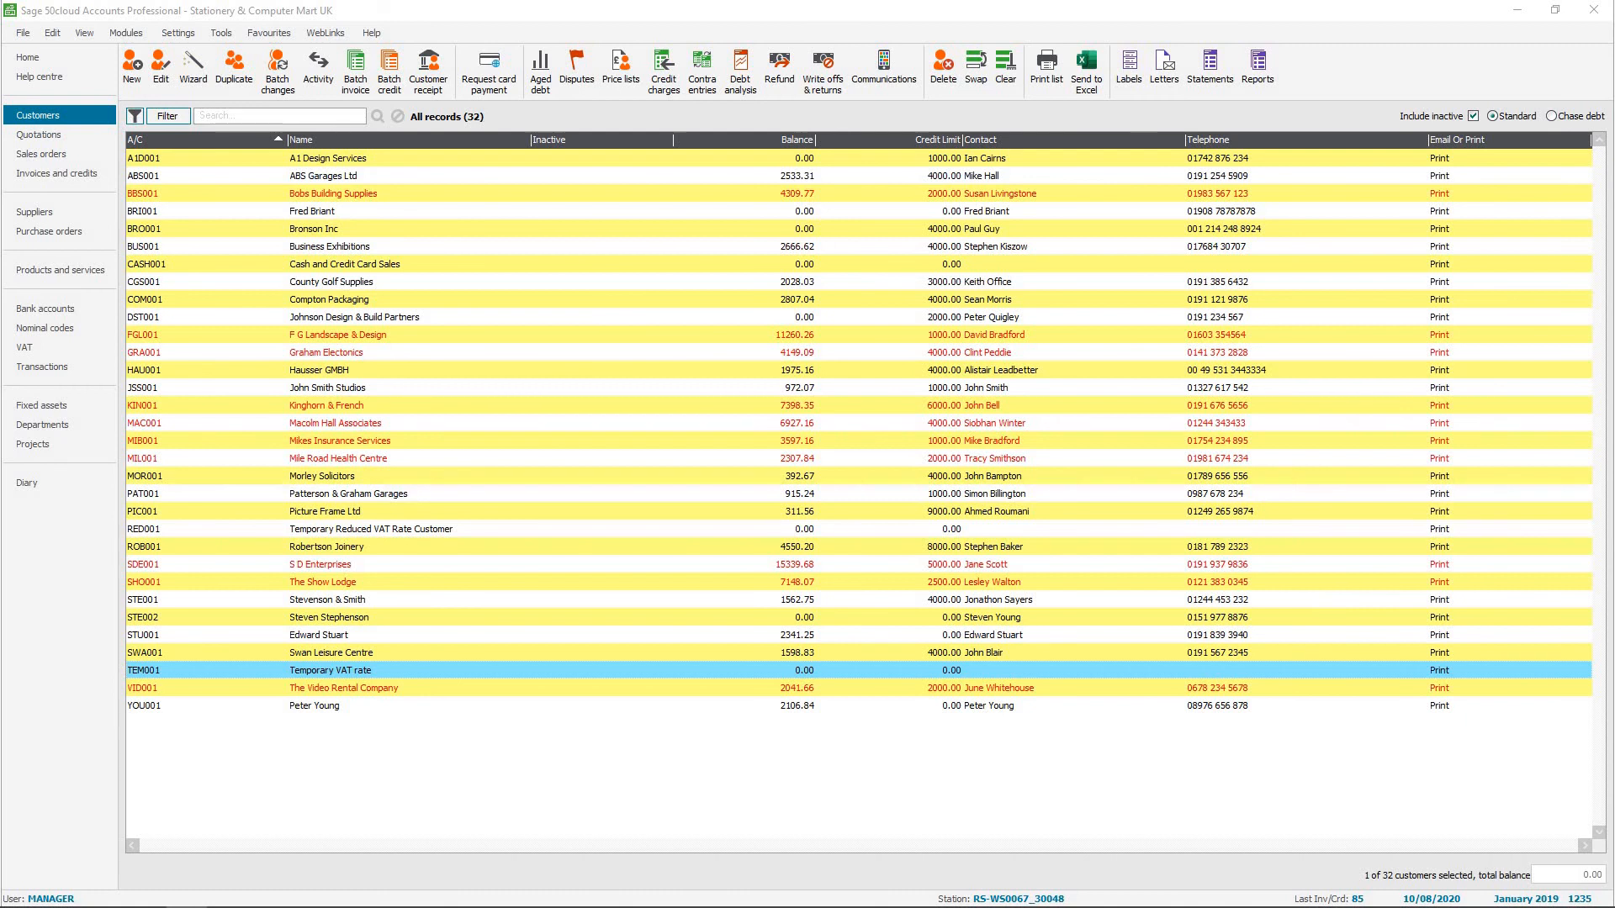
left_click_drag(1614, 210, 406, 158)
left_click(499, 188)
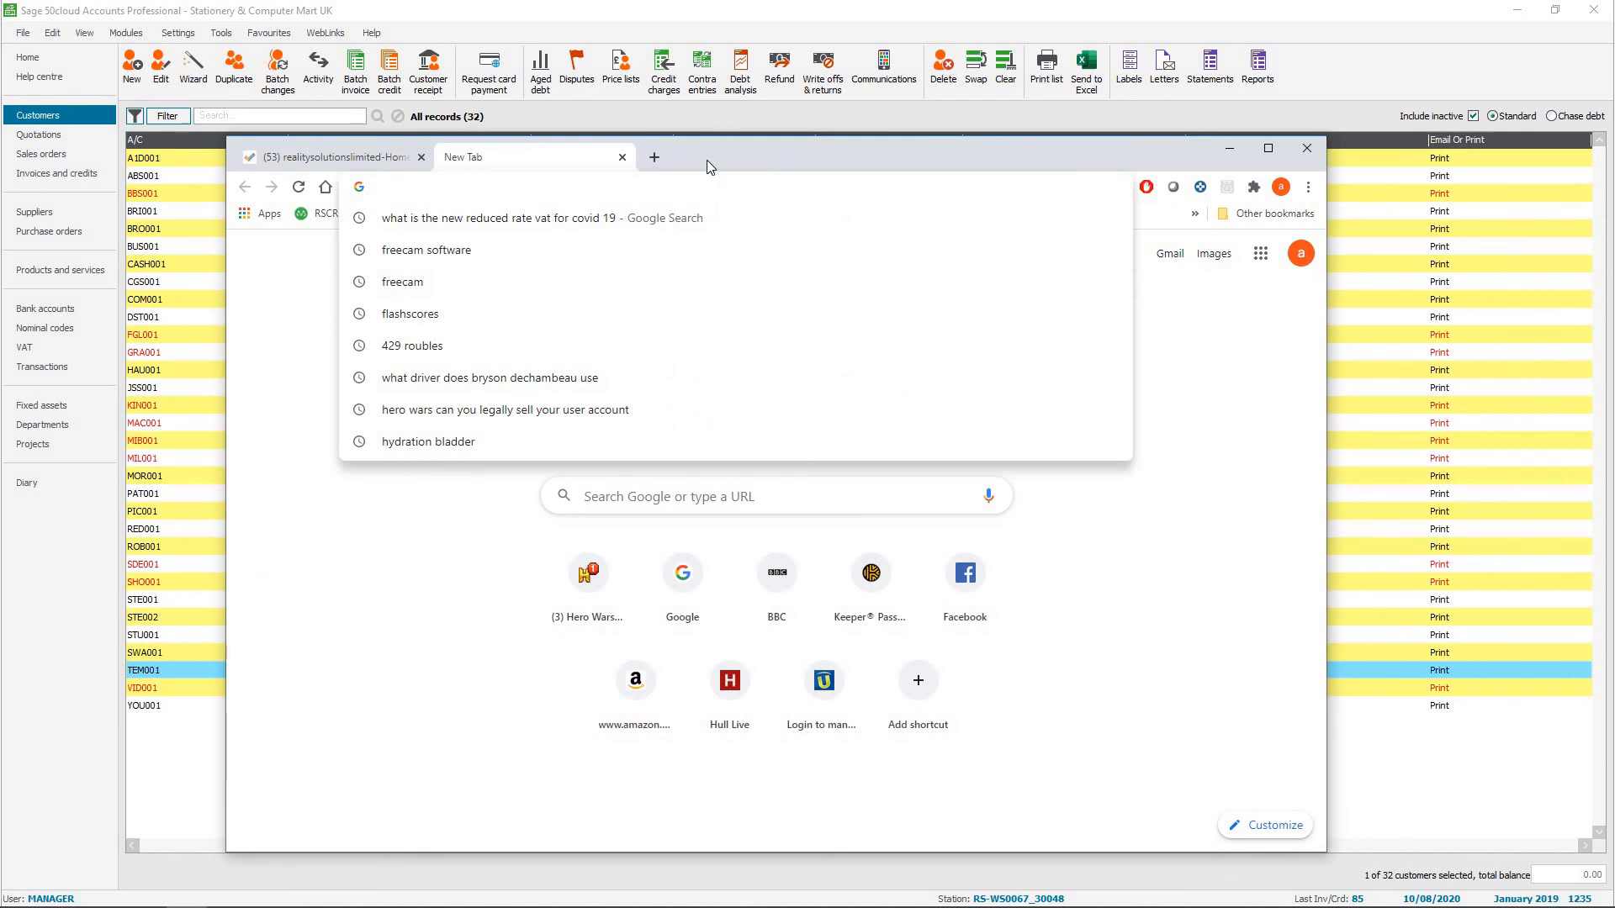
type("www.sage.co")
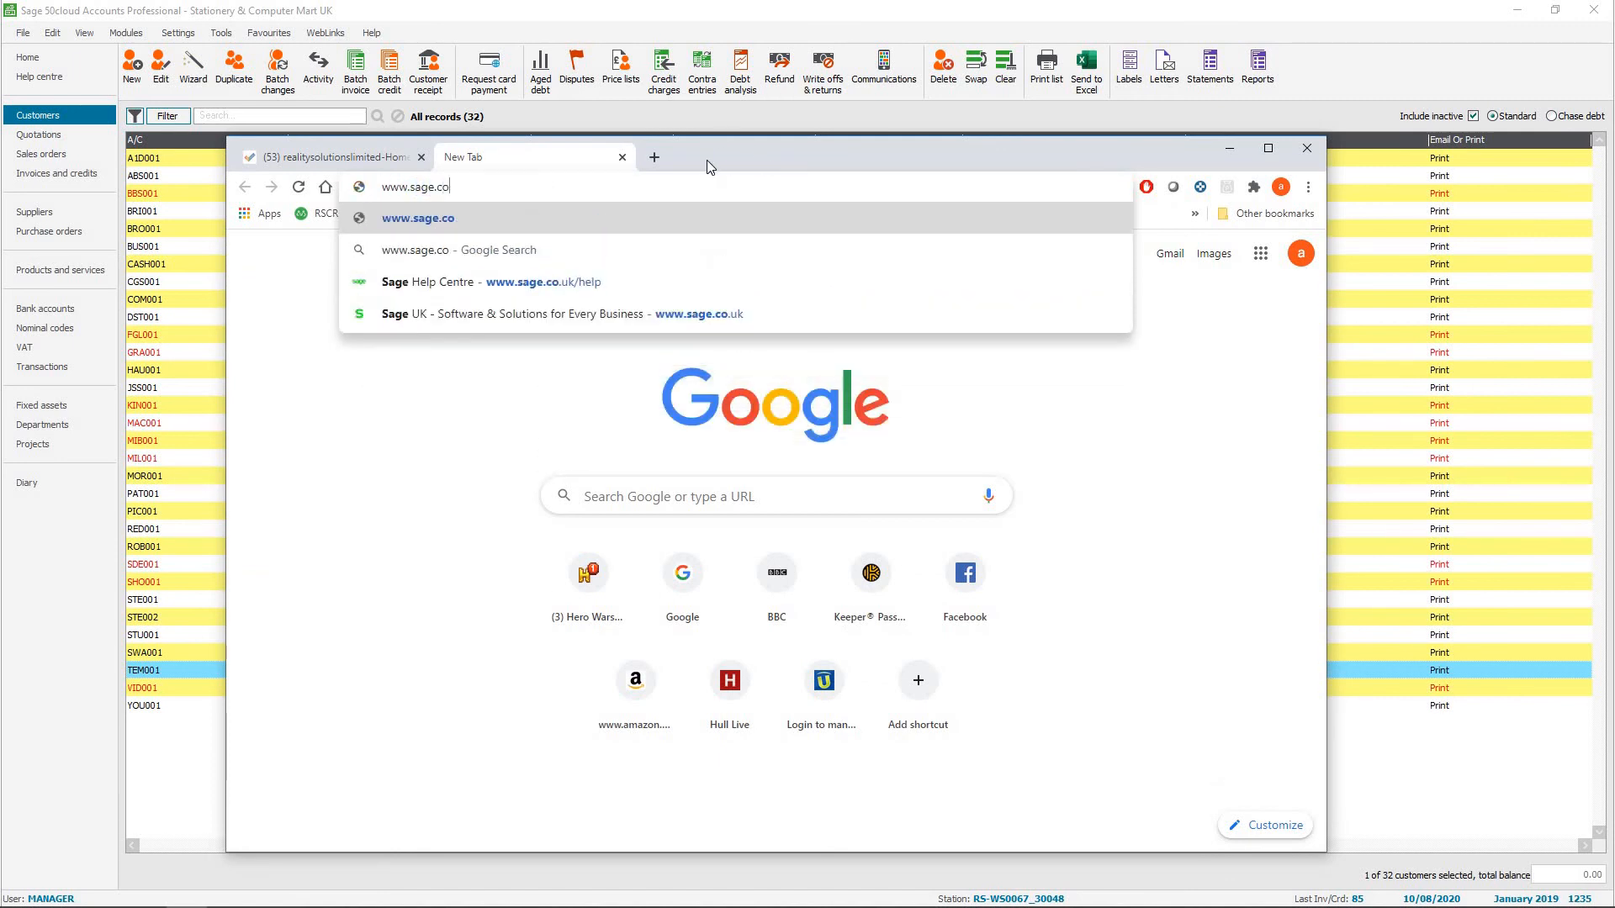
type(".uk")
key("Return")
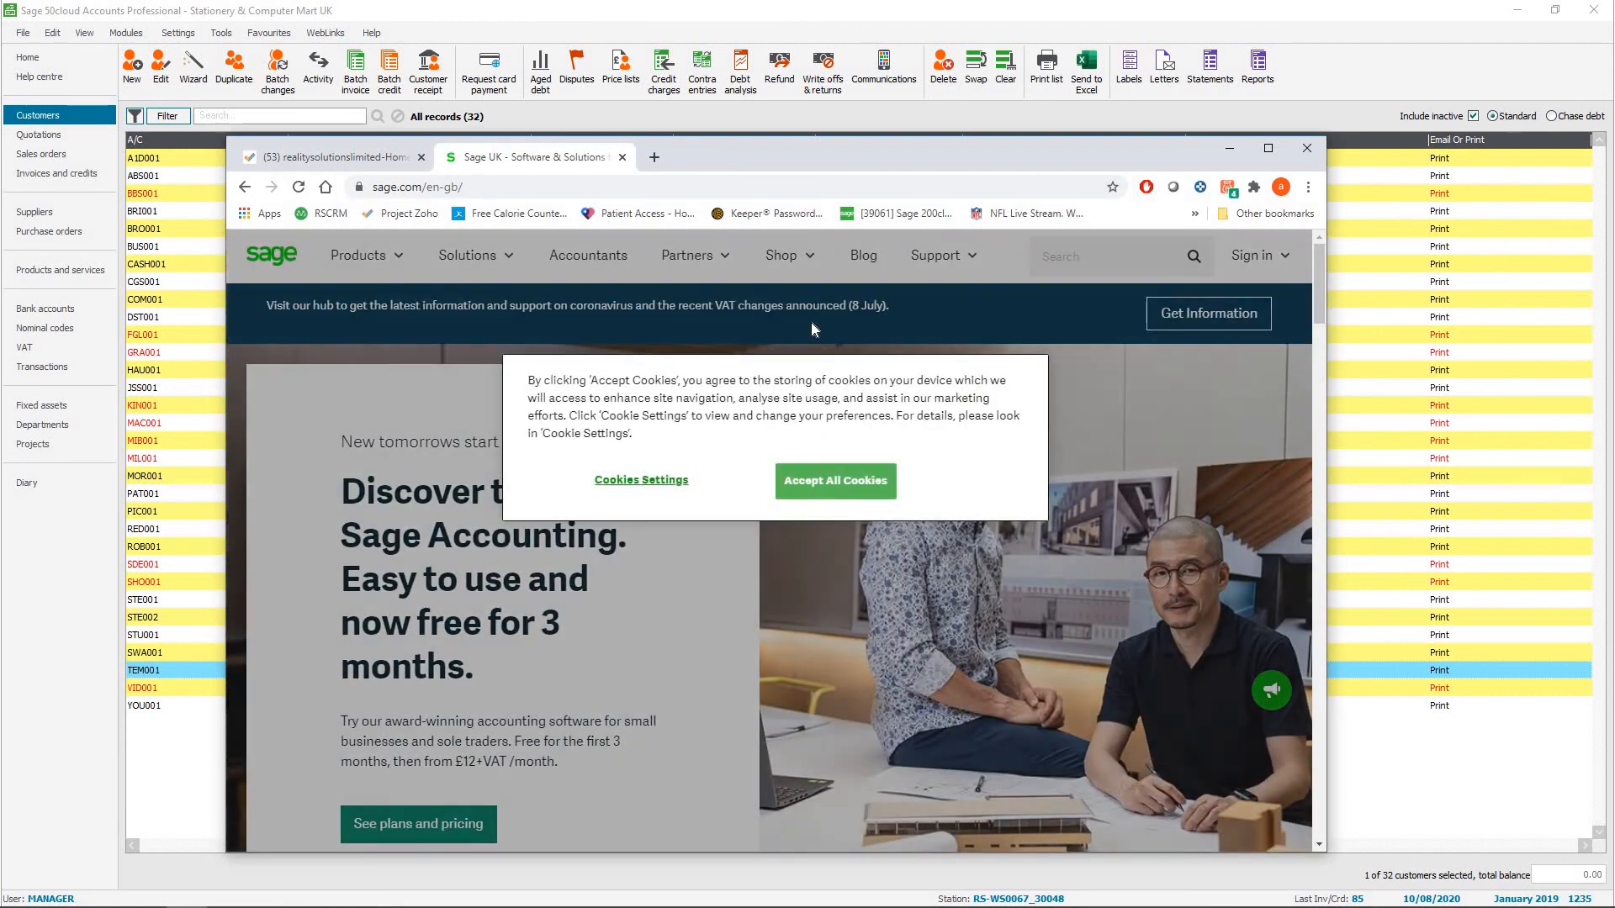
left_click(828, 484)
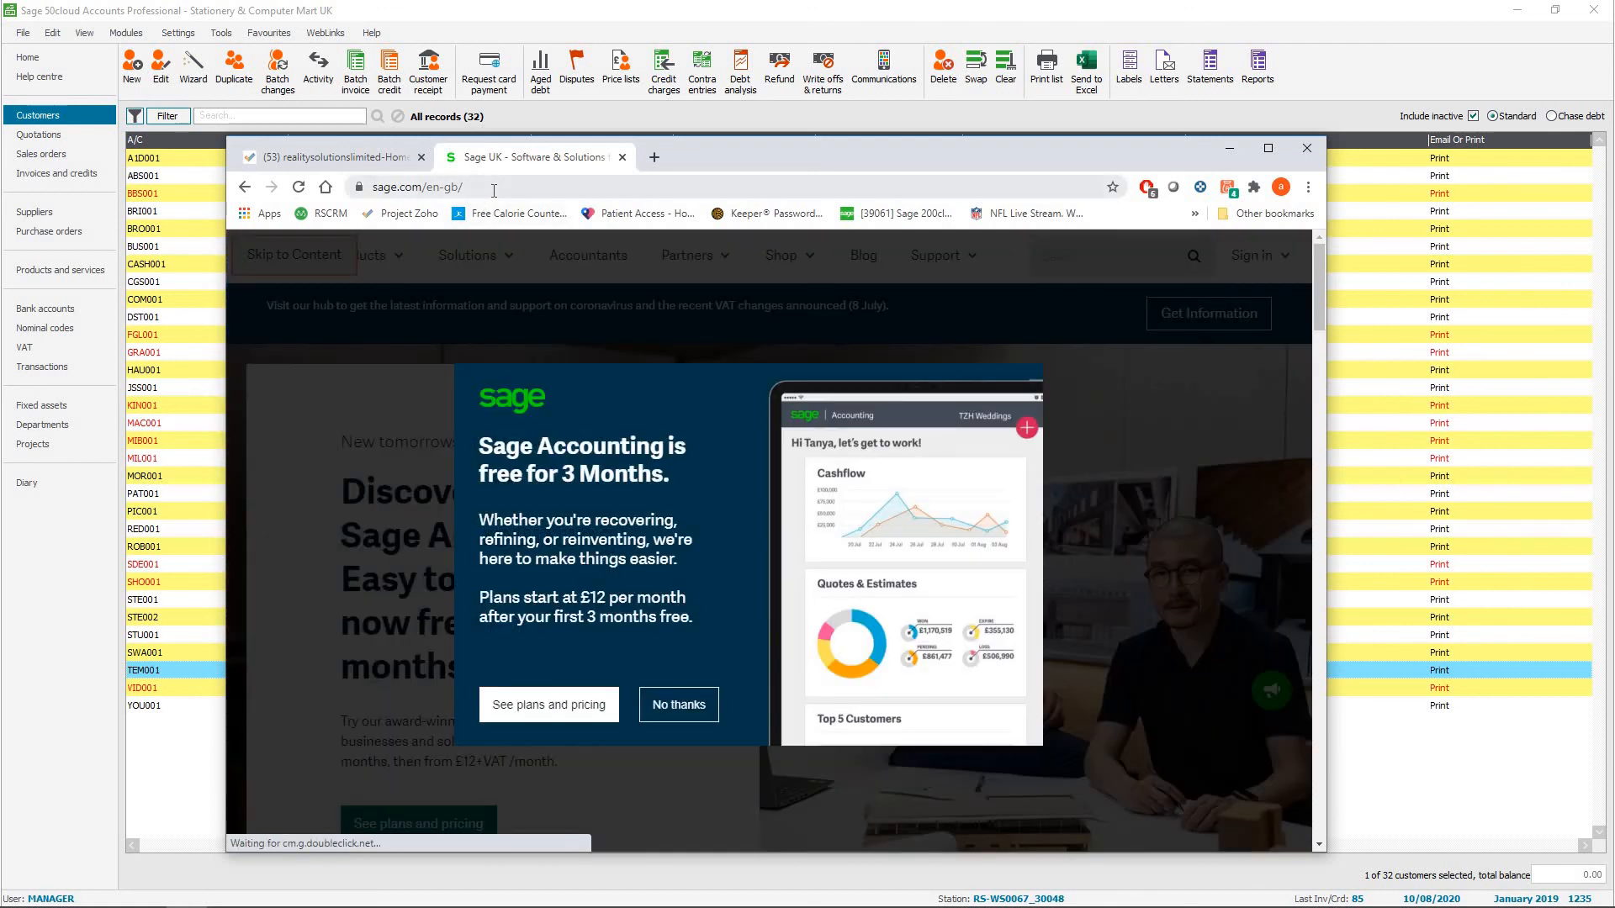
Go to the Sage Help Centre at sage.co.uk/help and open the support topics for customers.
left_click(488, 187)
type("sage.co.uk")
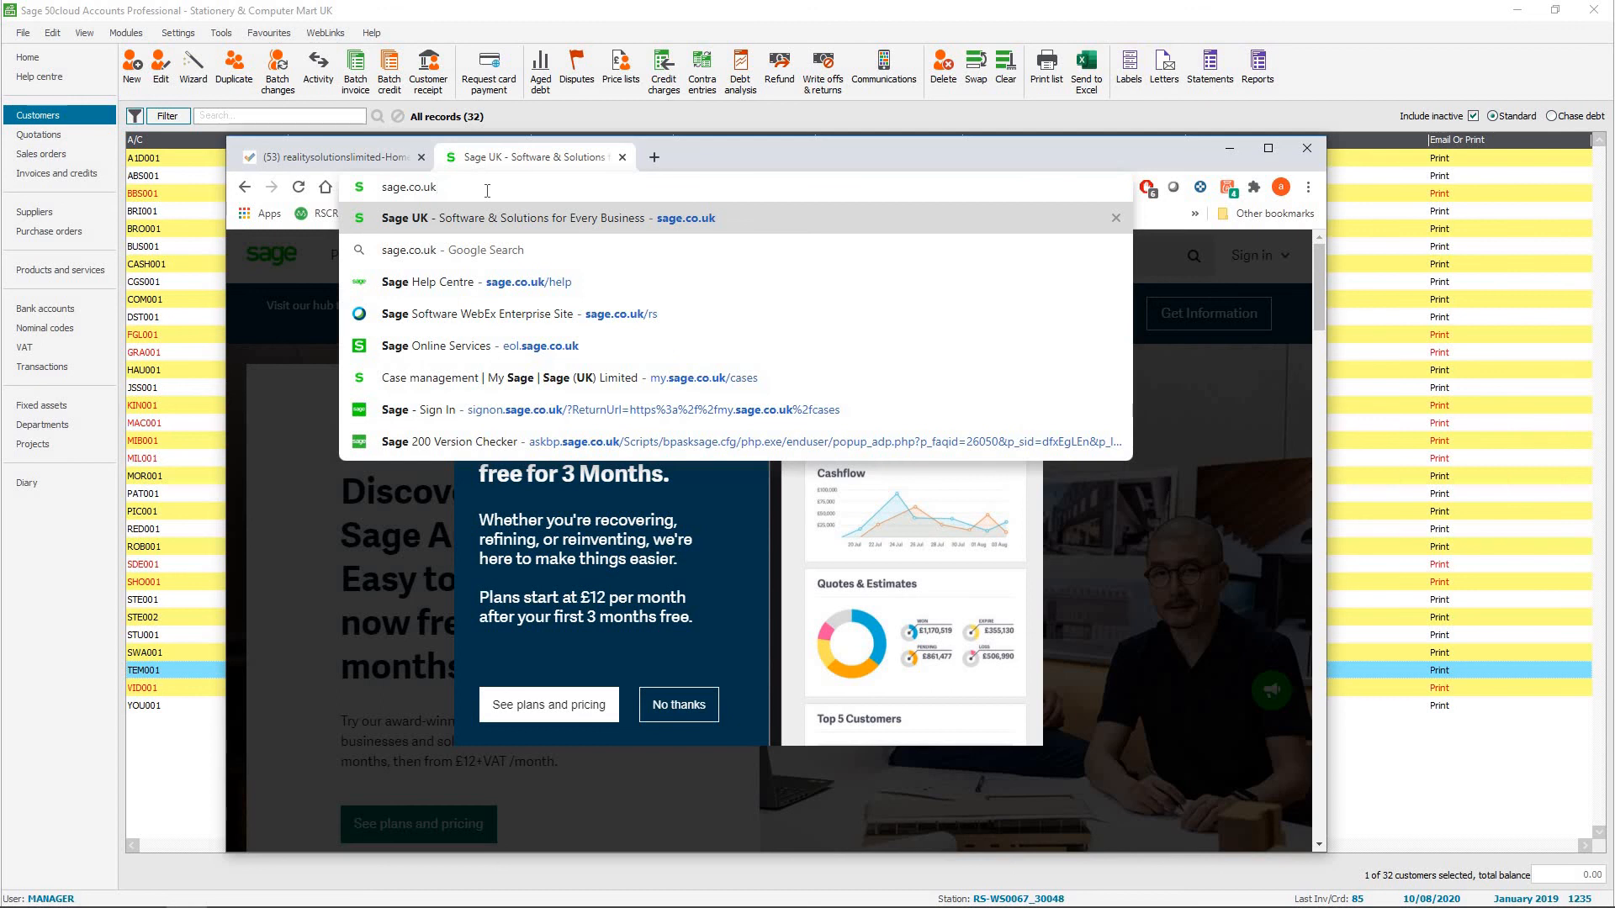
key("Down")
key("Down")
key("Return")
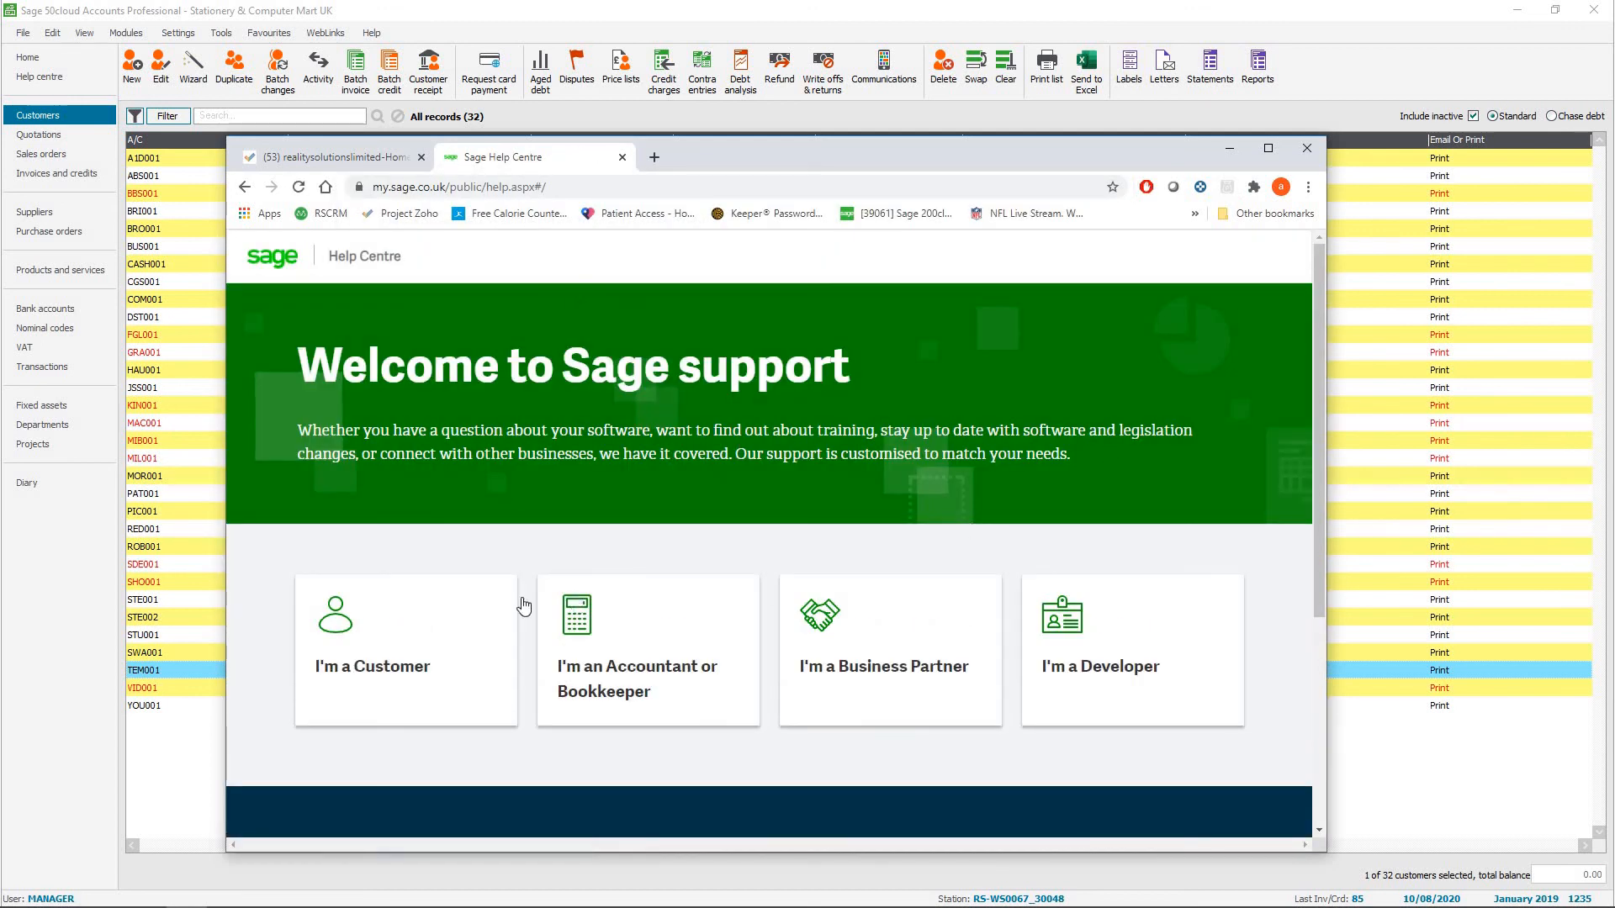
left_click(400, 645)
left_click(446, 637)
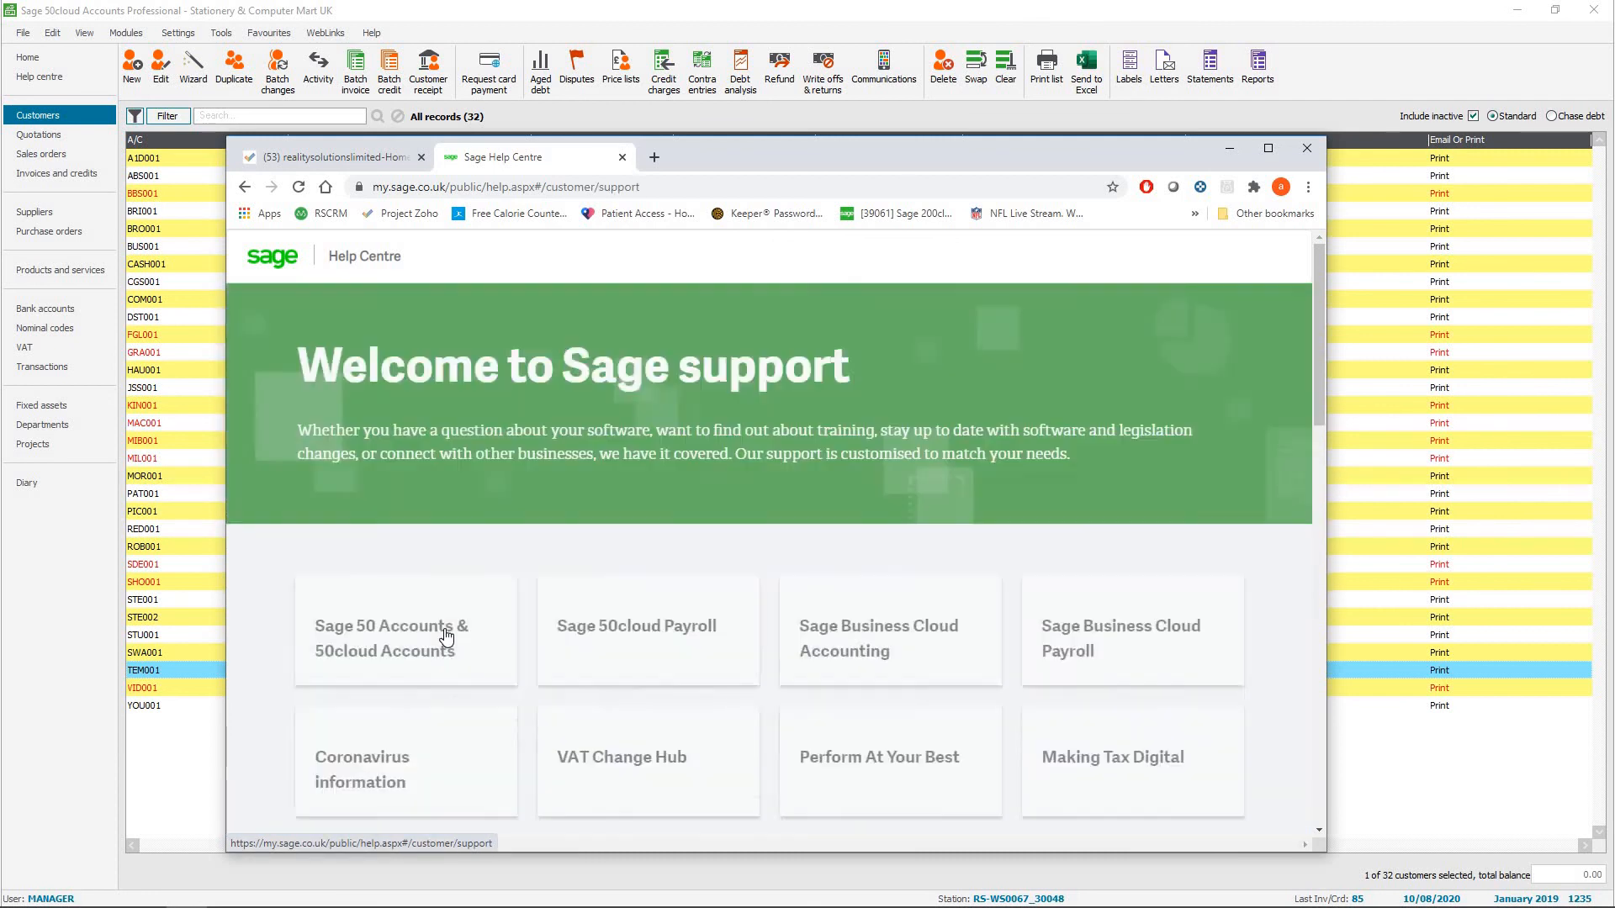
Open the Sage 50 Accounts & 50cloud Accounts support page, dismiss its pop-up and look at the UK VAT change announcement.
scroll(757, 505, "down", 1)
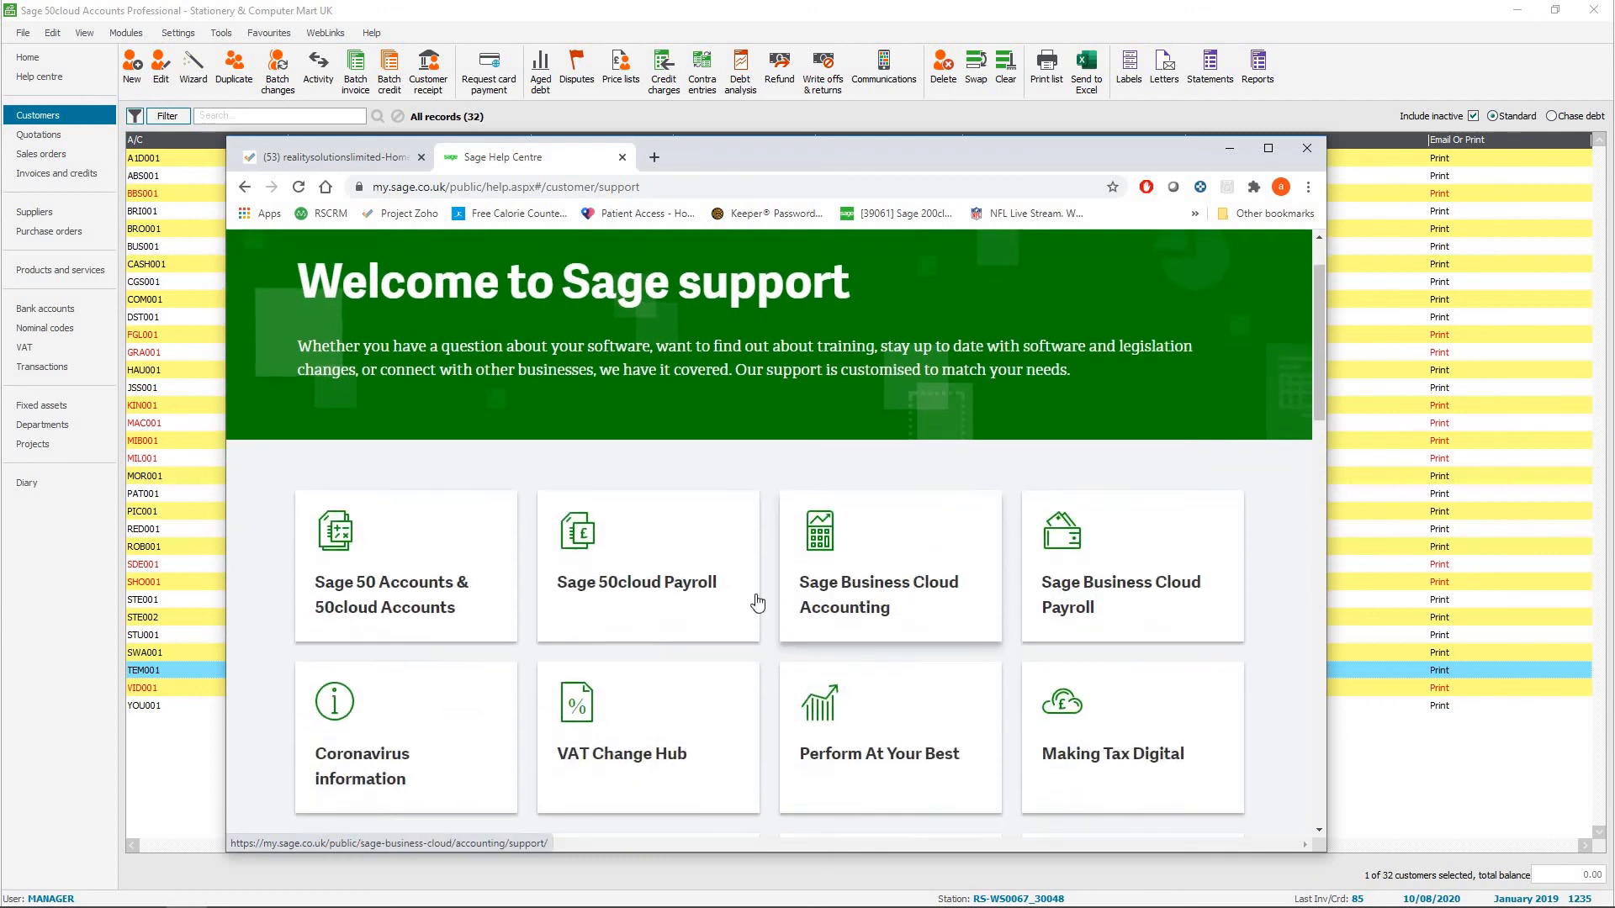
left_click(411, 561)
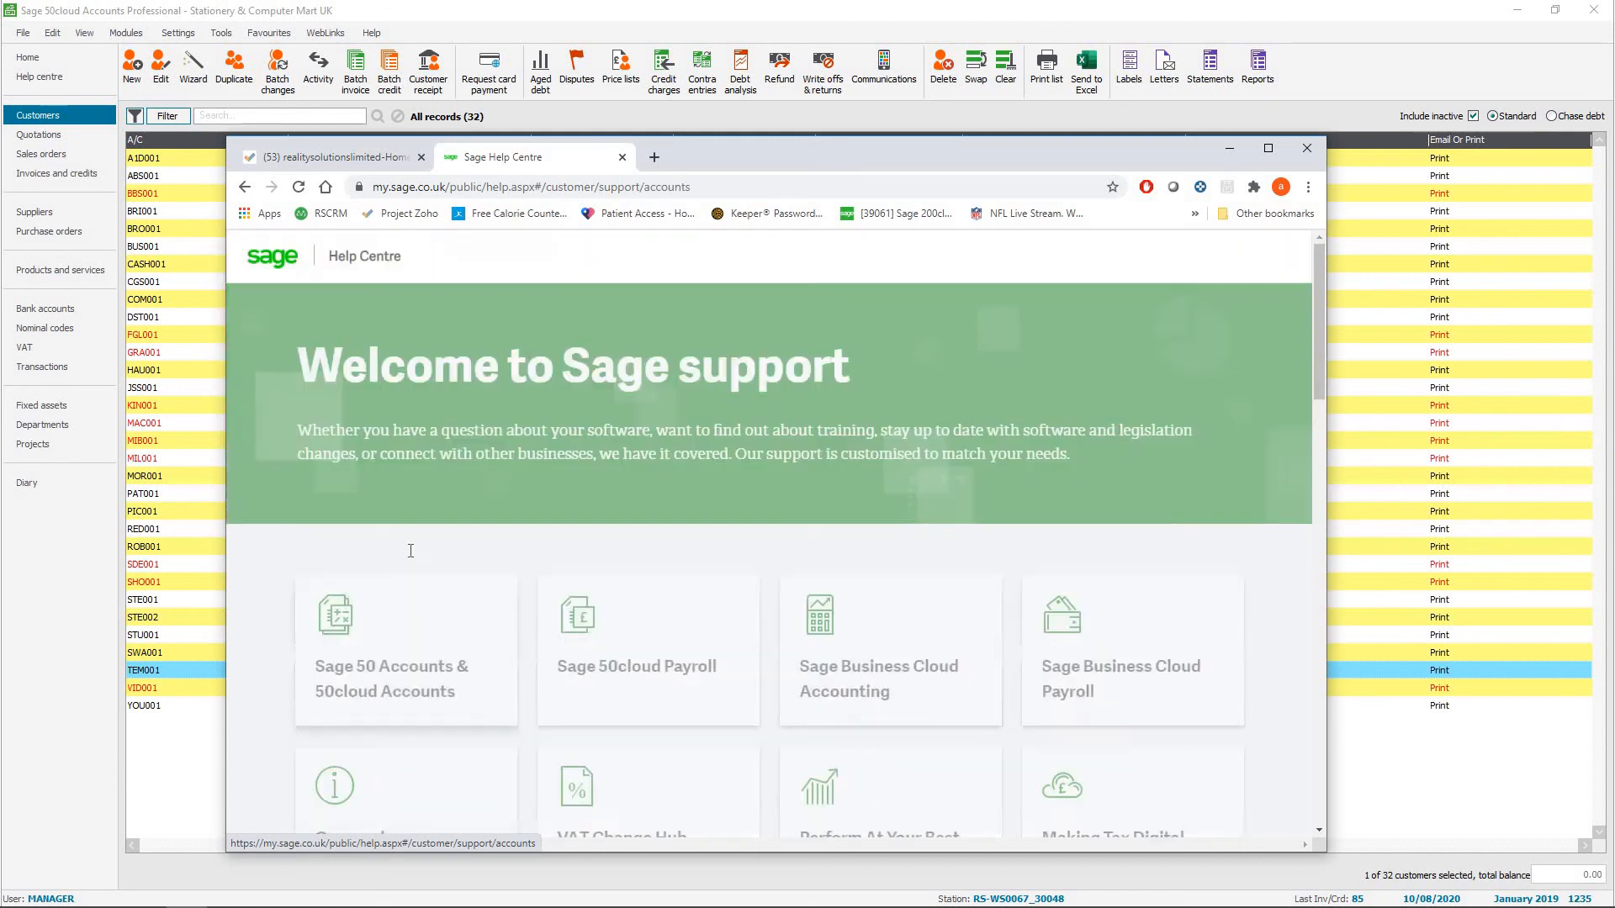
scroll(774, 476, "down", 7)
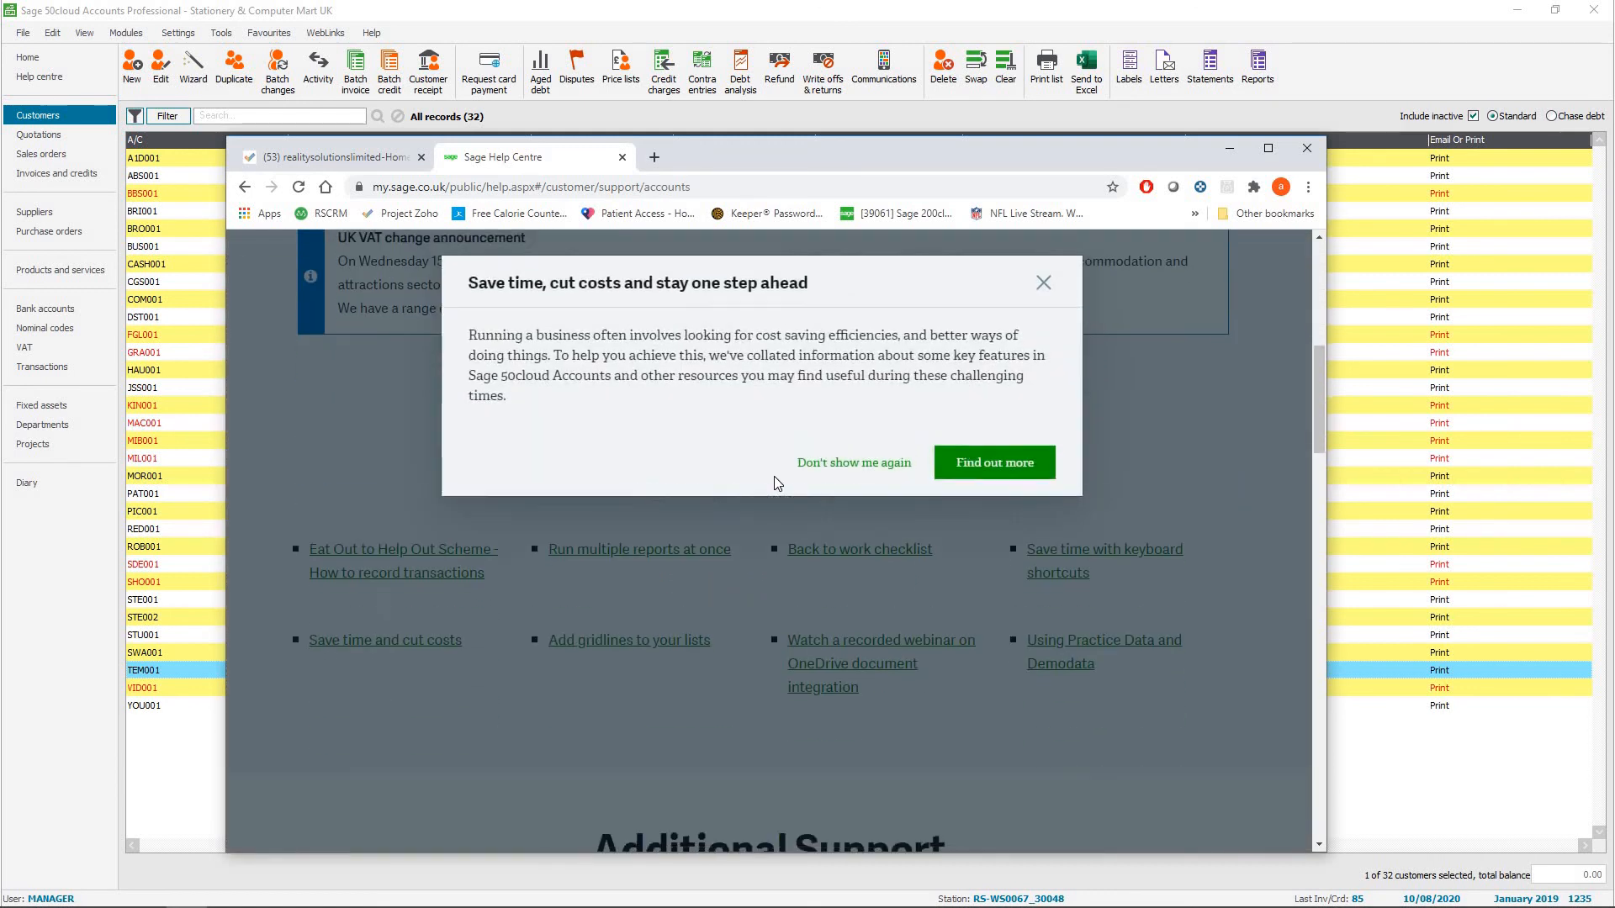
left_click(1044, 283)
scroll(509, 385, "up", 1)
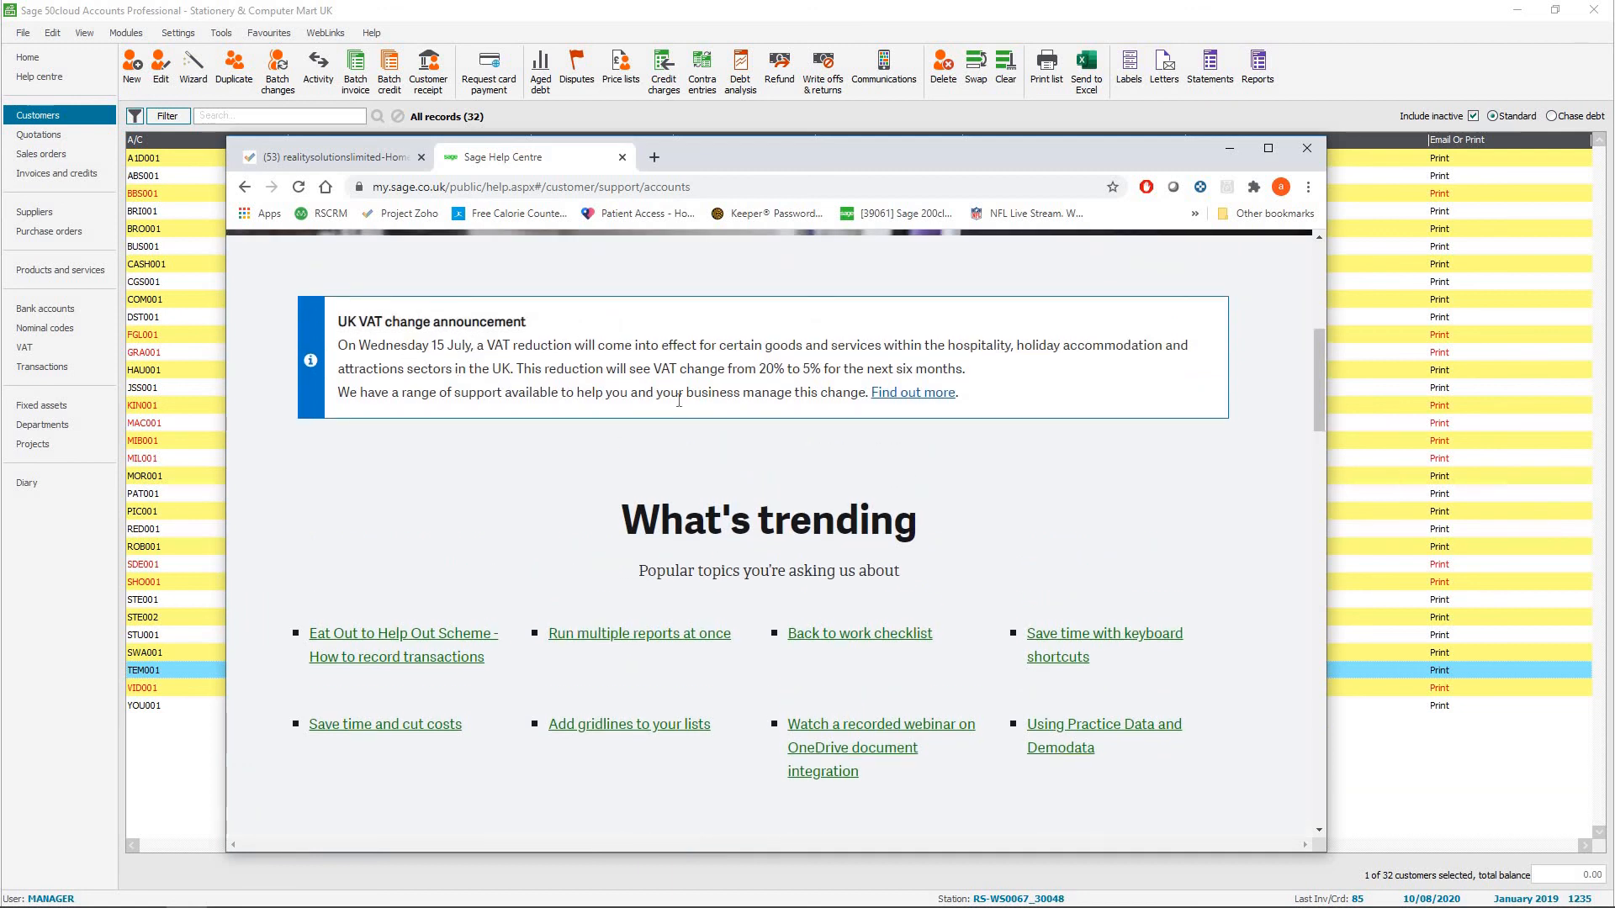
Return to the customer support topics and open the VAT Change Hub section for Sage 50cloud Accounts to view its guidance topics.
left_click(245, 187)
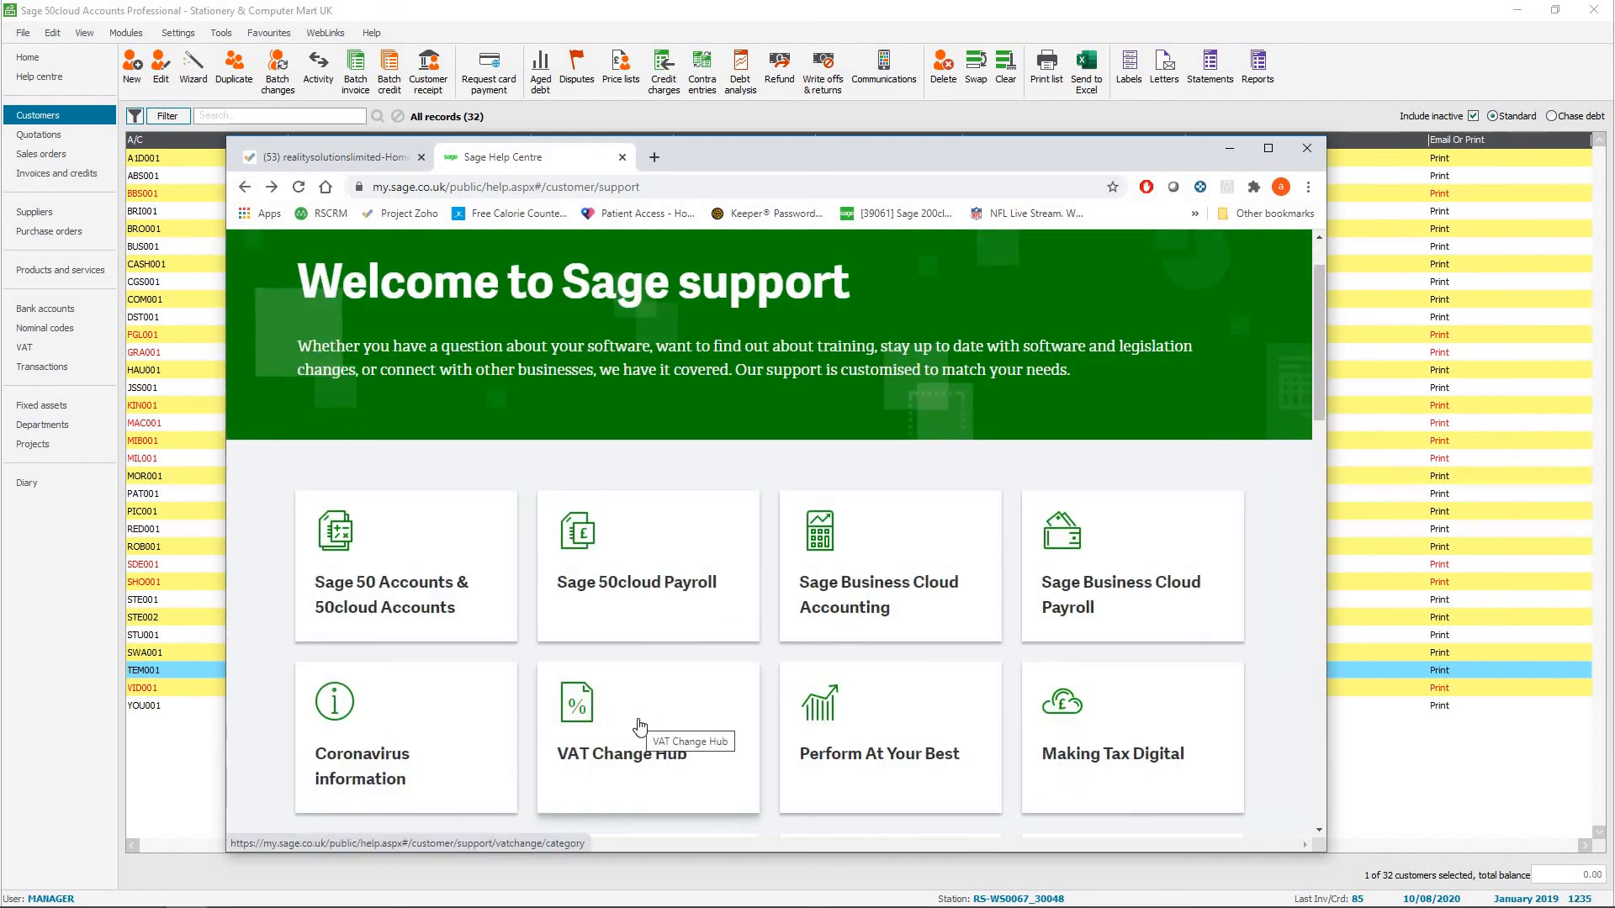
left_click(639, 724)
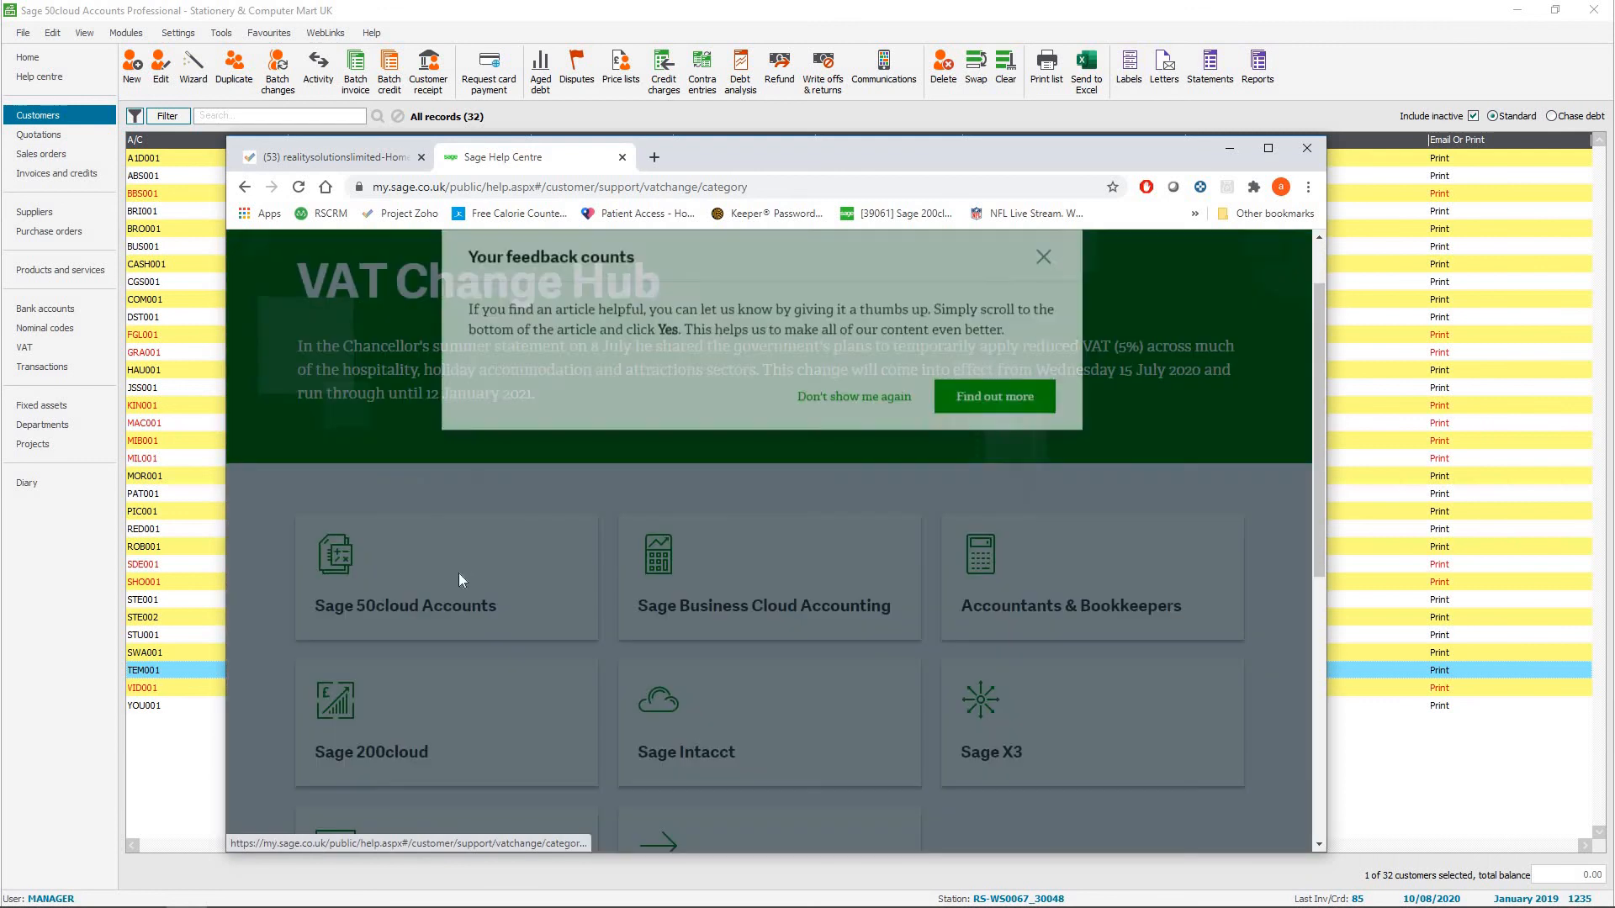
left_click(1045, 277)
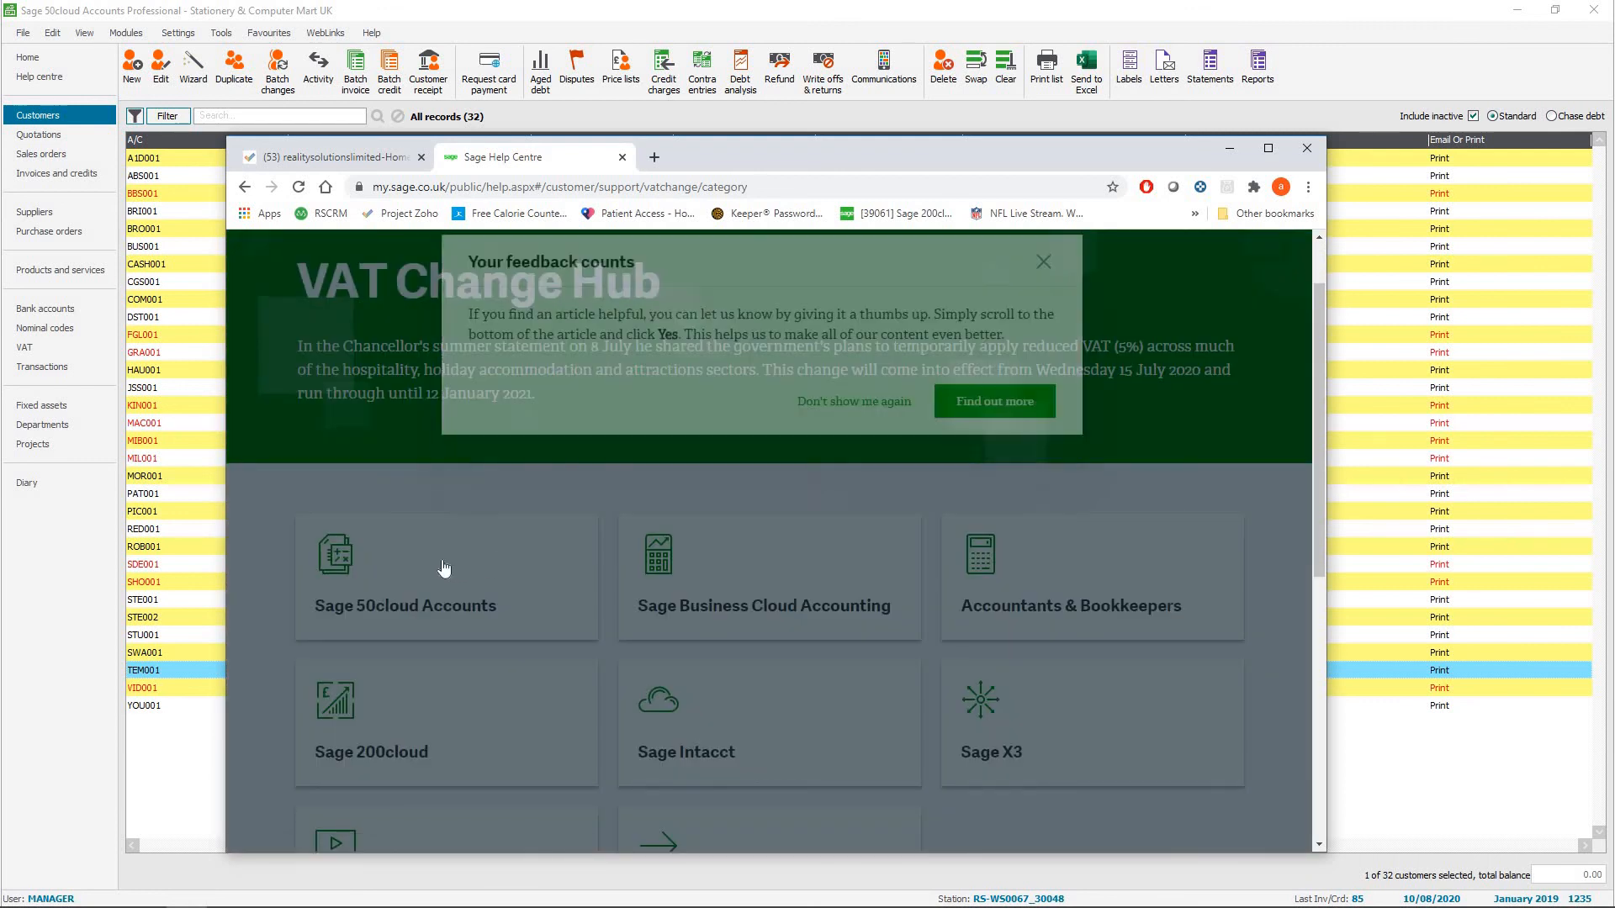
left_click(432, 564)
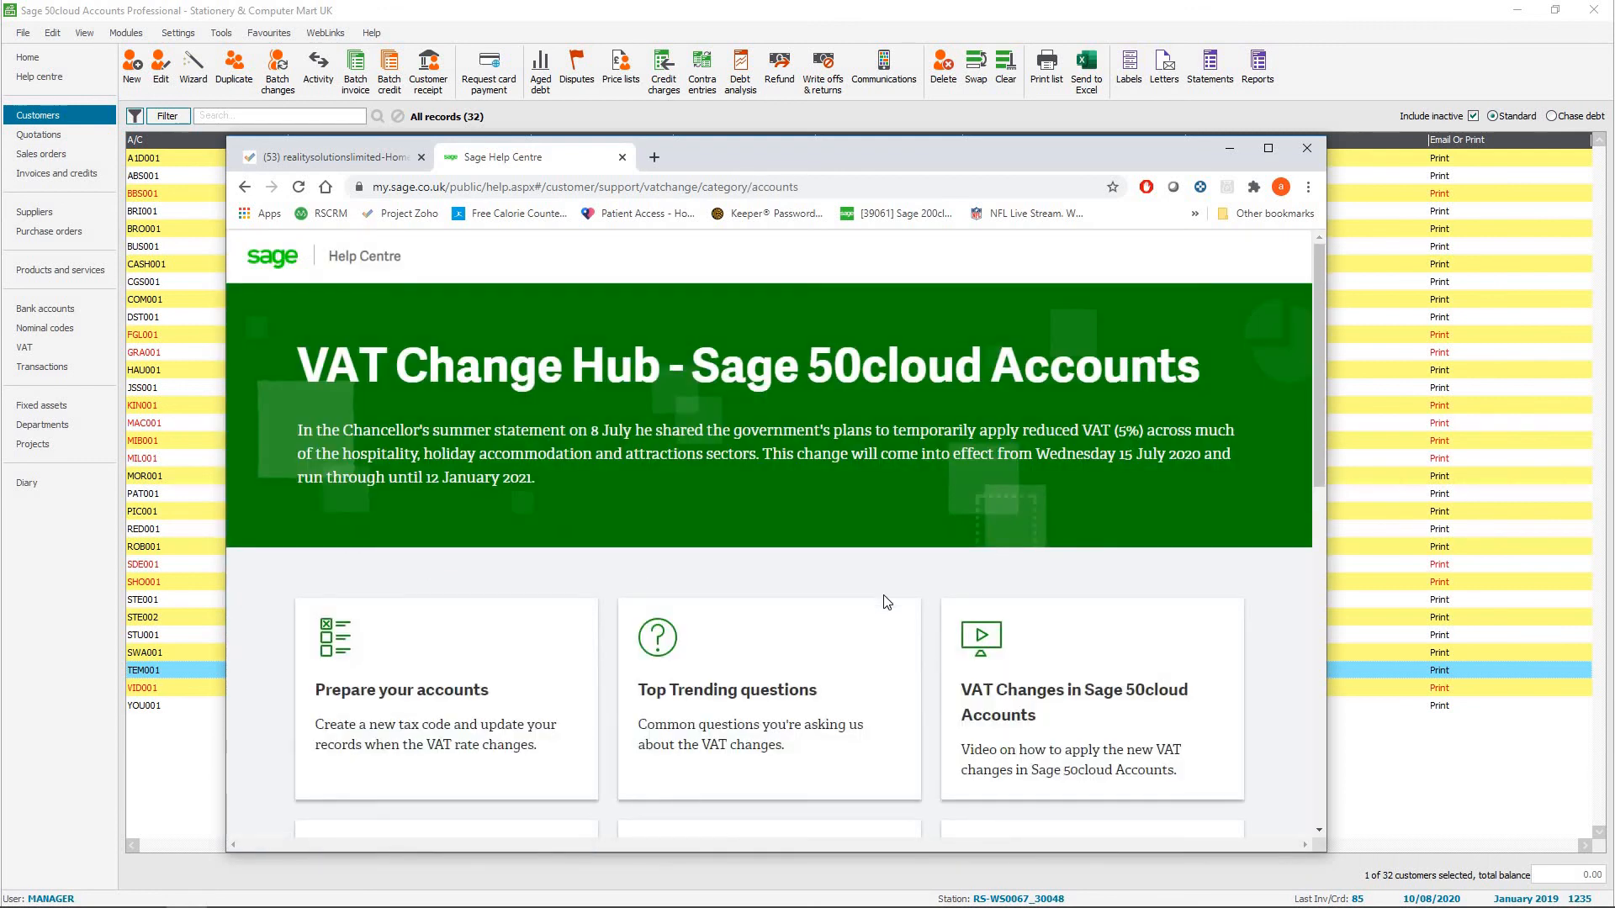
scroll(885, 601, "down", 2)
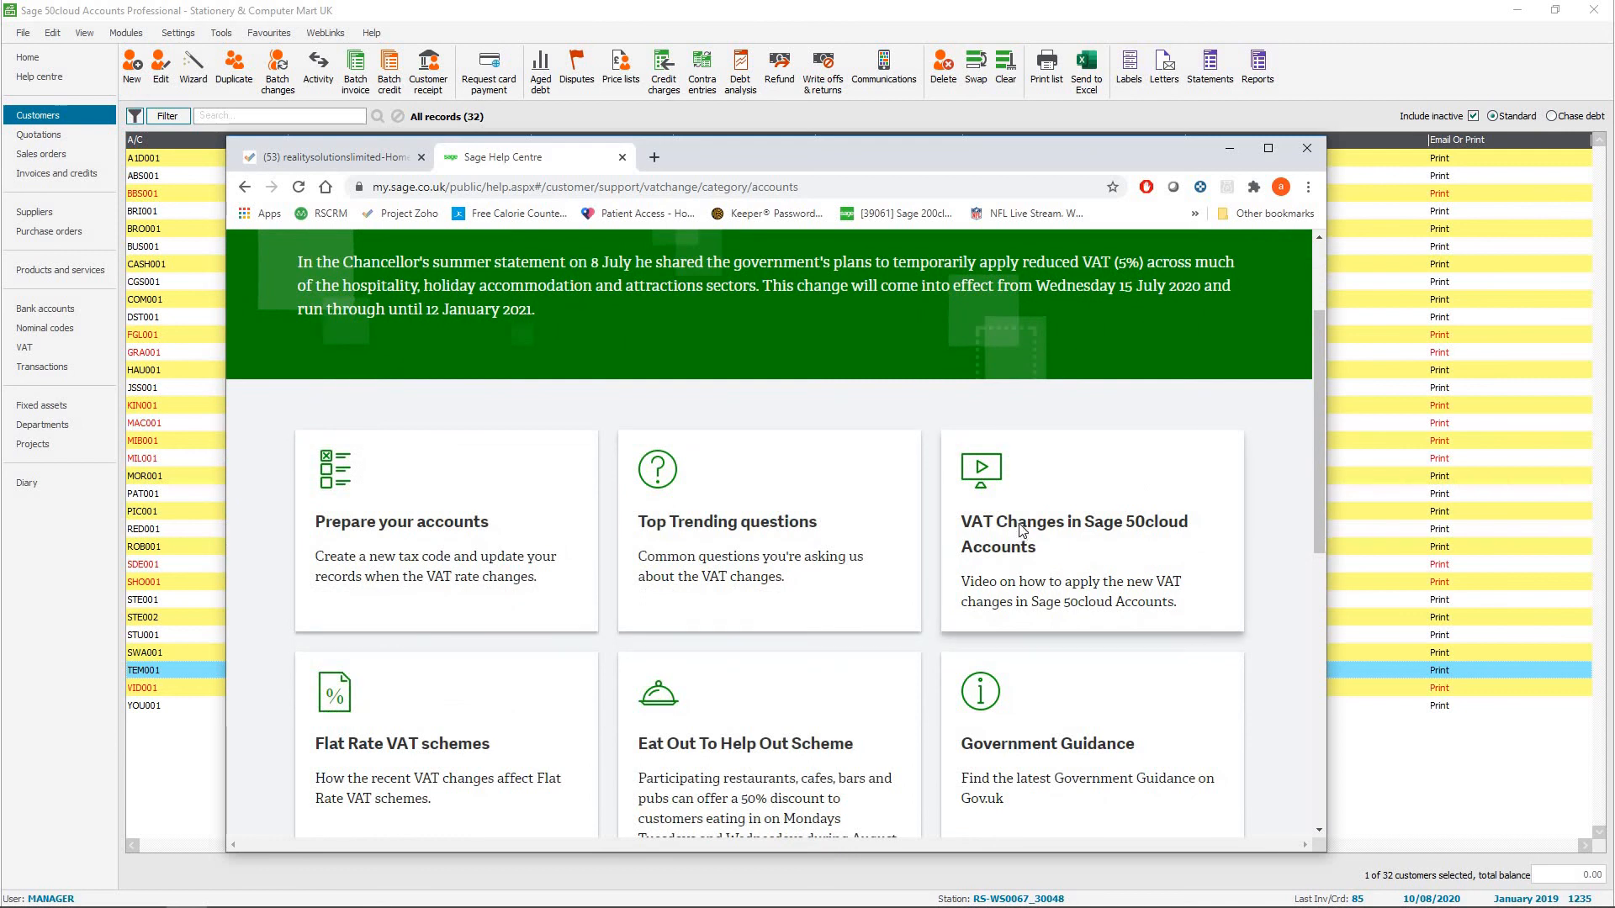